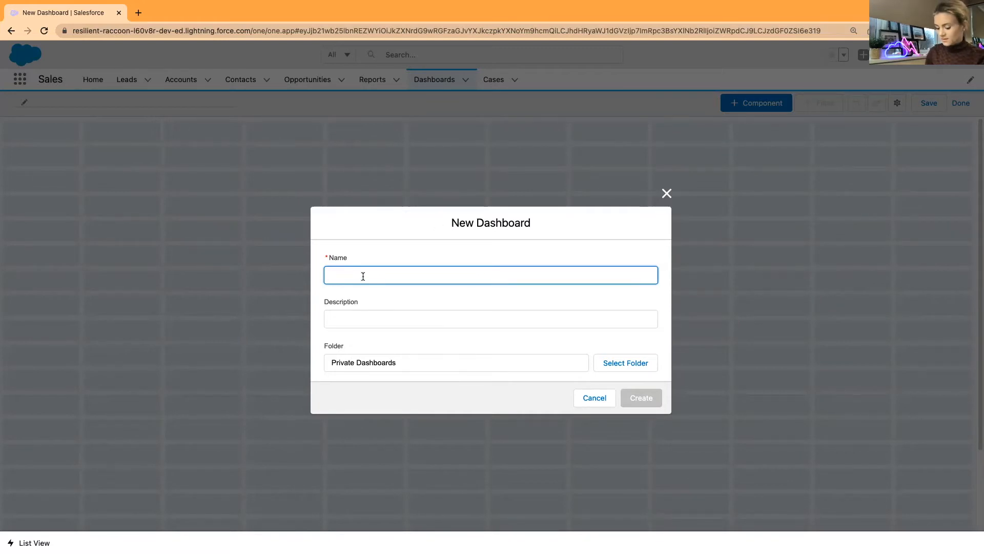
Create a dashboard named 'Cases' in Private Dashboards with a blank description
text(Cases)
key(Tab)
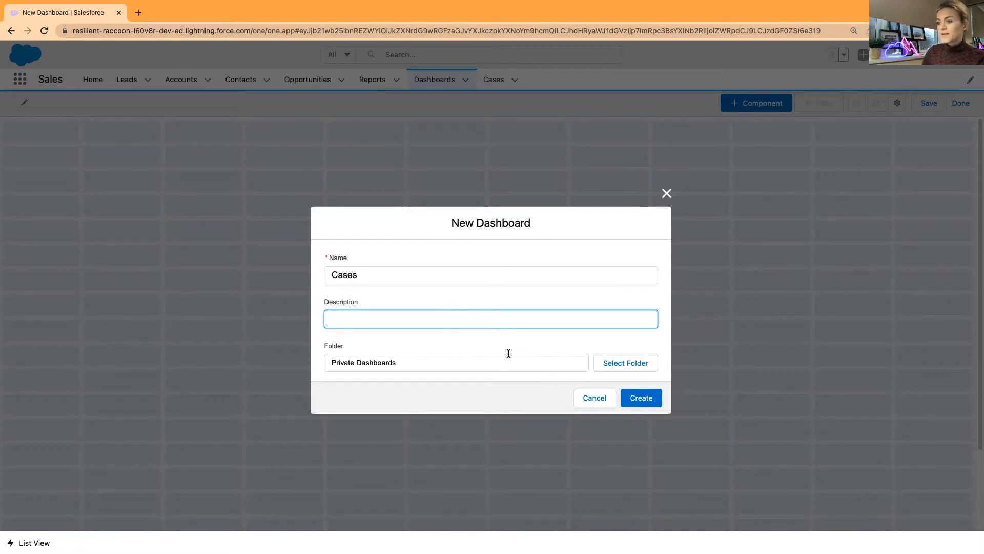
click(483, 379)
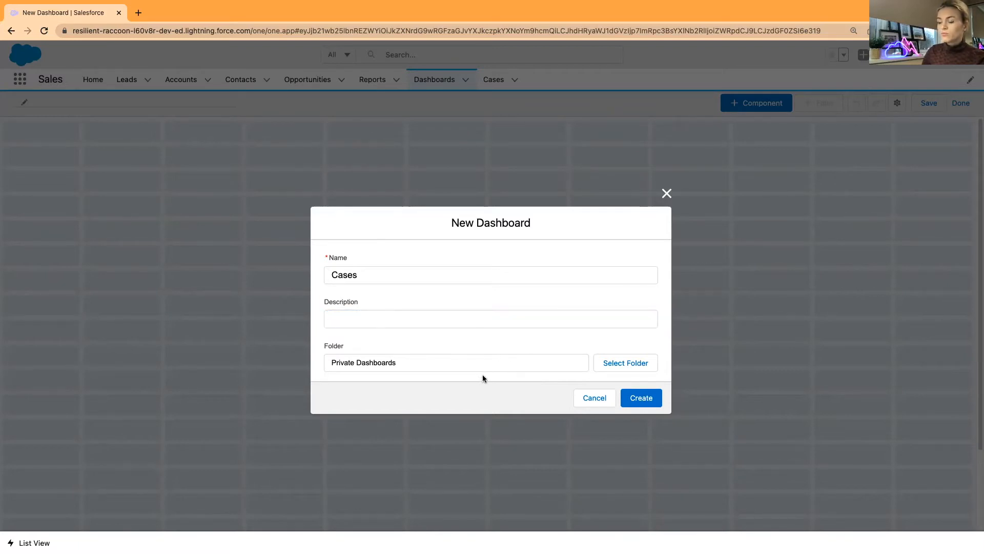
click(641, 398)
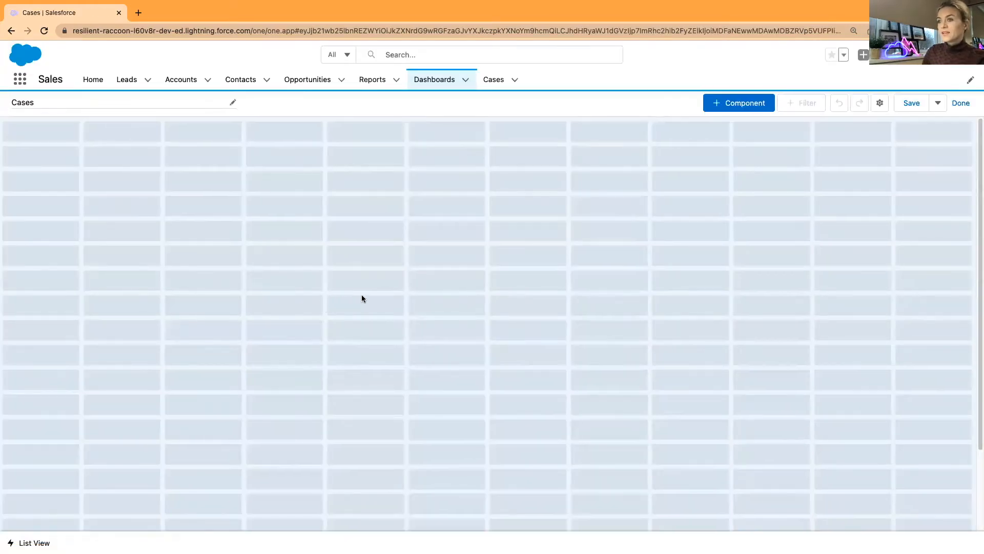
click(737, 106)
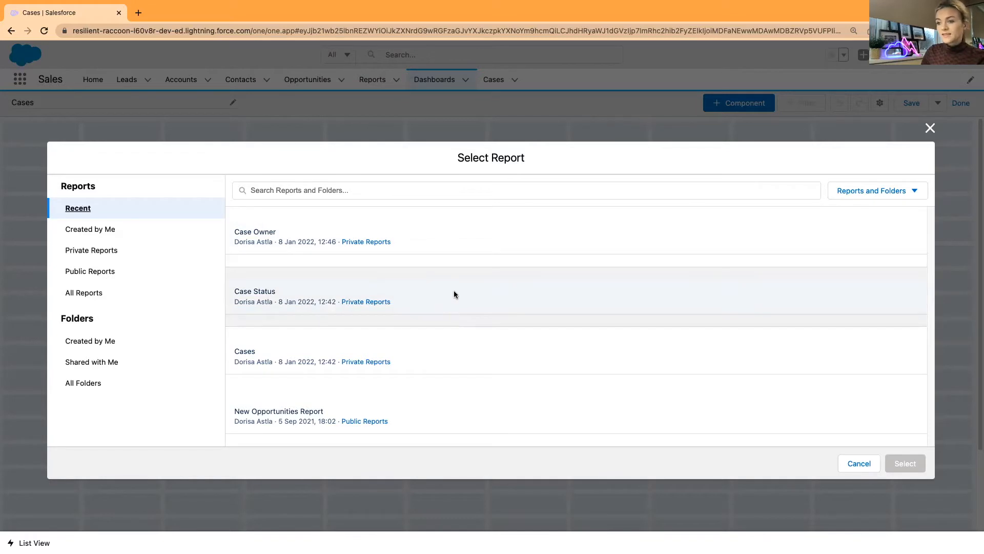
Try a table component based on the Cases report, then discard it without adding
click(452, 355)
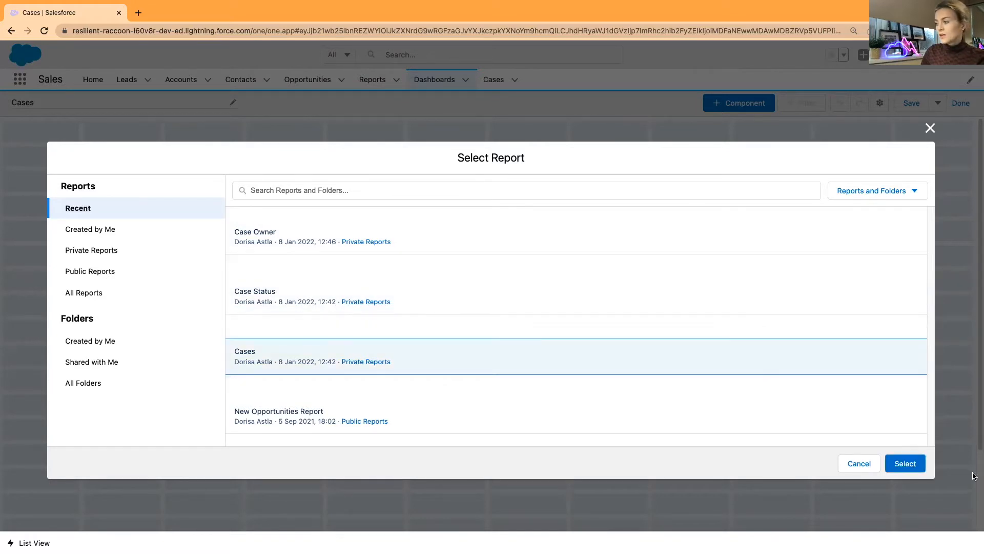
click(904, 463)
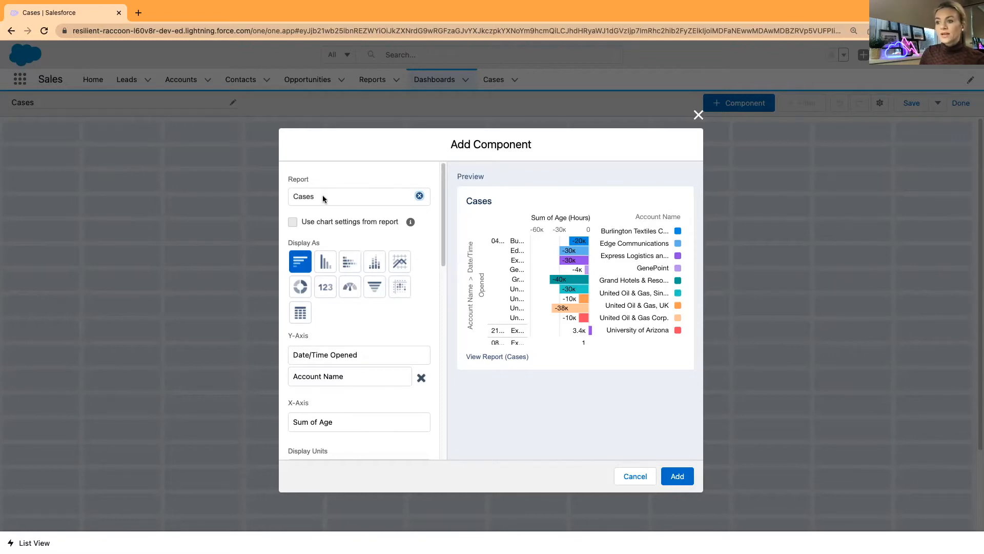
click(302, 315)
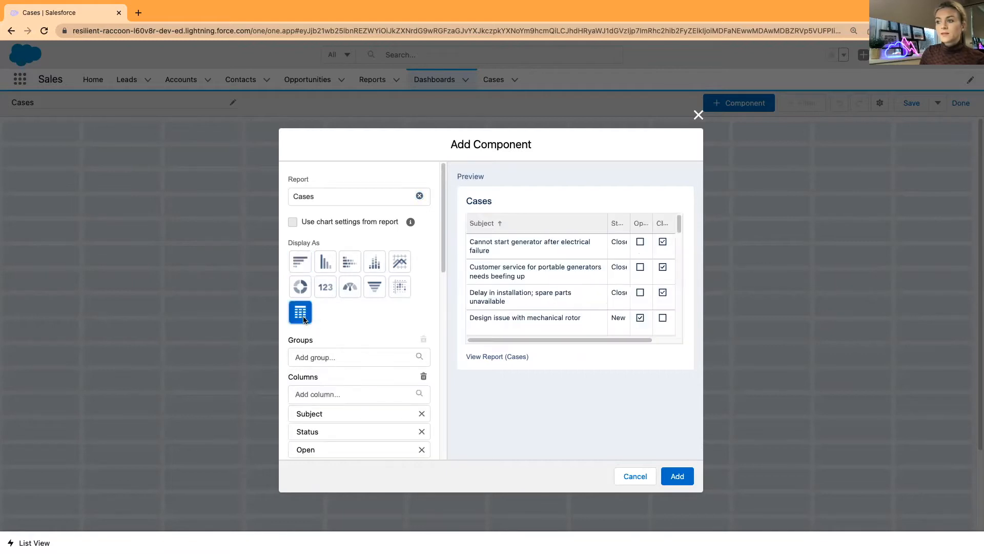
drag(497, 340, 453, 345)
double_click(750, 505)
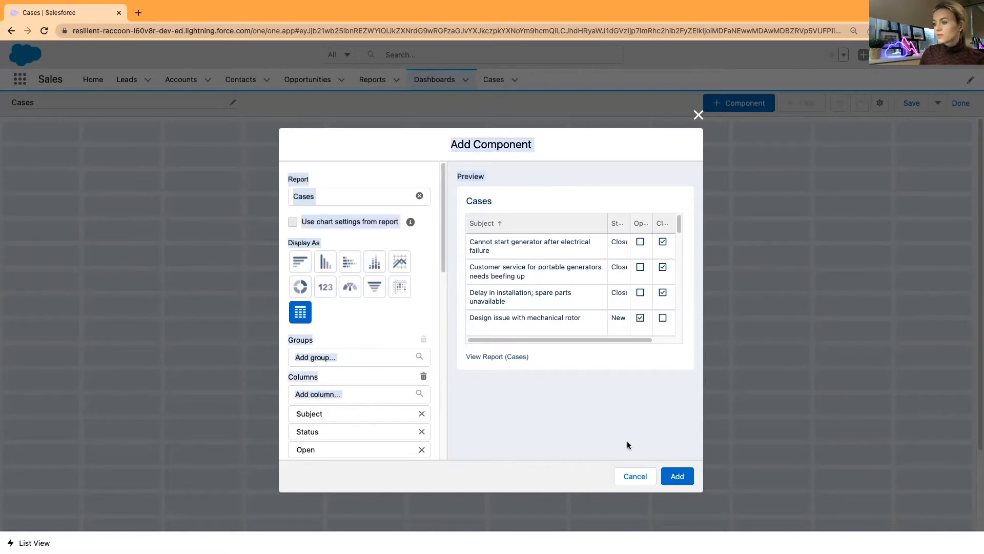
click(634, 477)
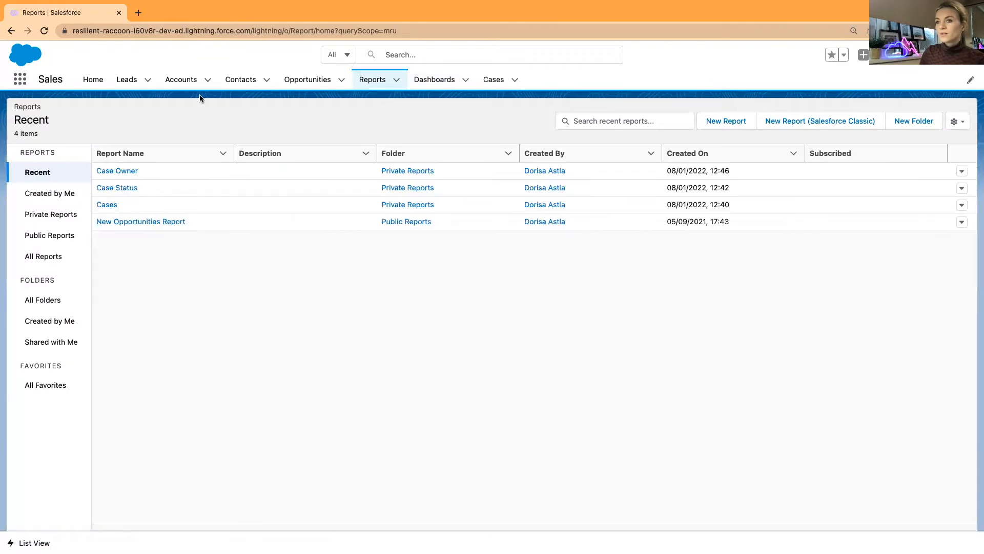
Open the Cases report, then return to the Cases dashboard editor to add a component
click(106, 205)
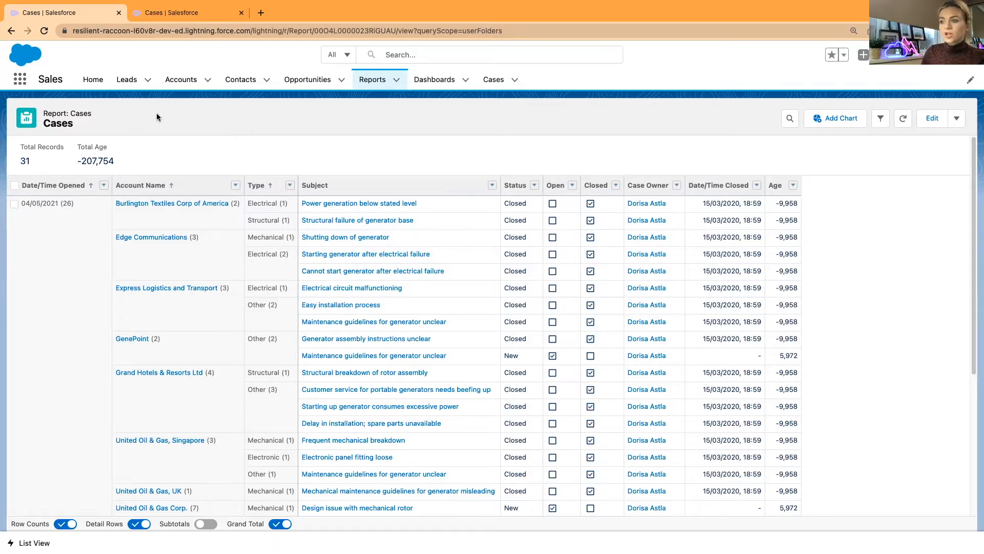
click(185, 13)
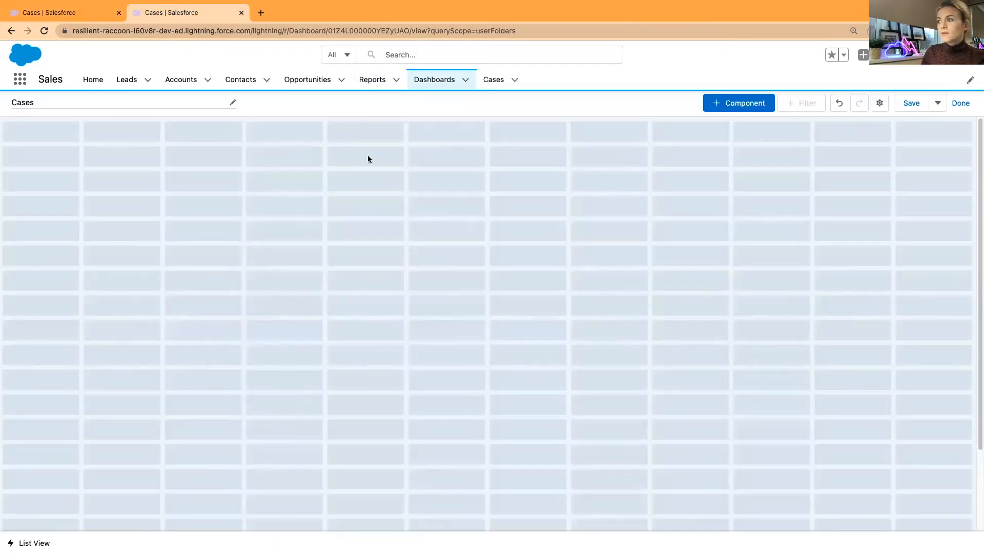
click(727, 103)
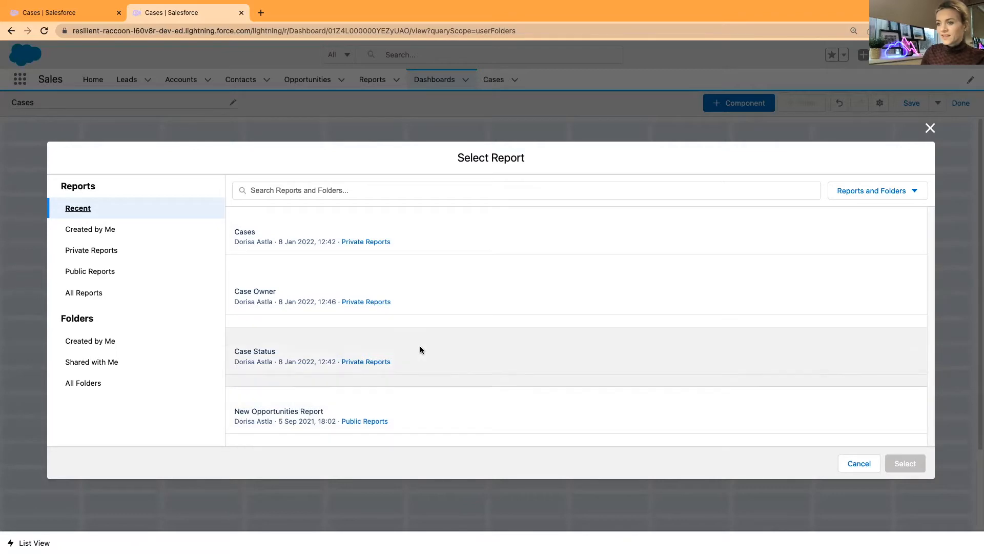
Use the Cases report as source and preview it as metric, bar, stacked bar, line, donut, then table
click(439, 238)
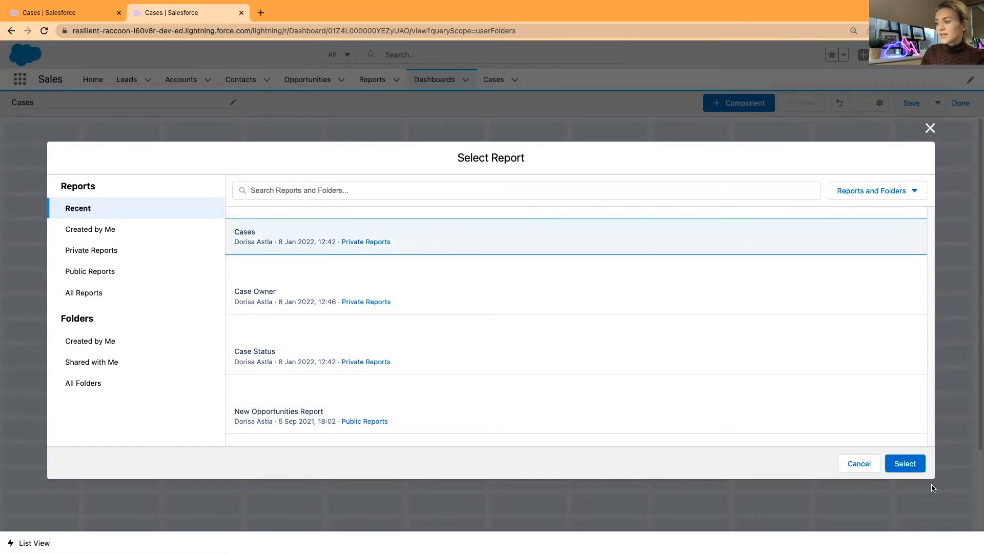
click(905, 464)
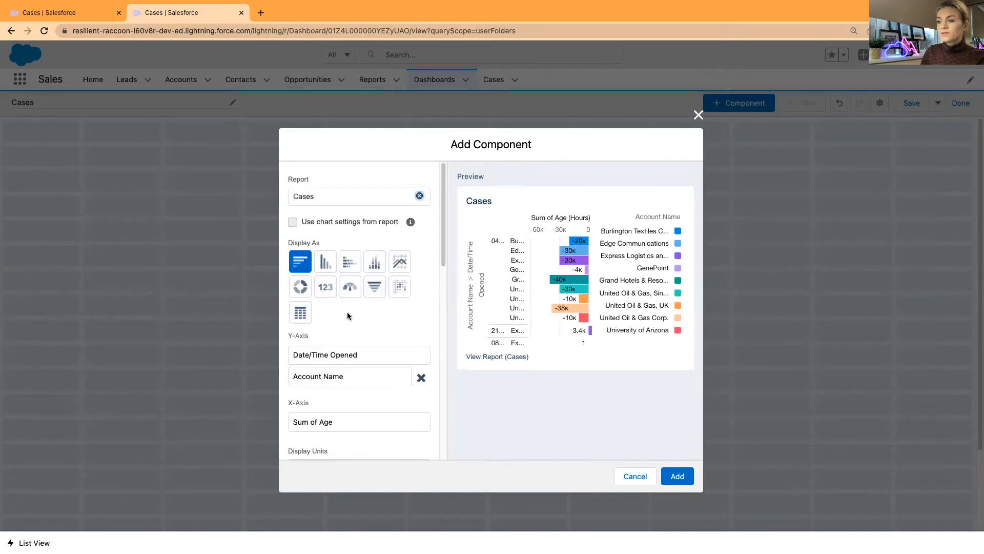
click(327, 290)
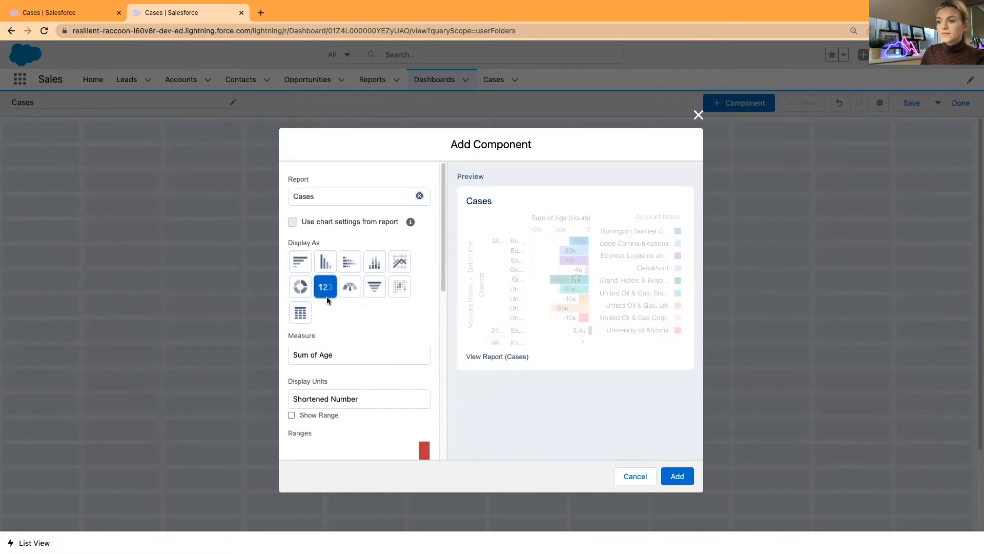
click(302, 265)
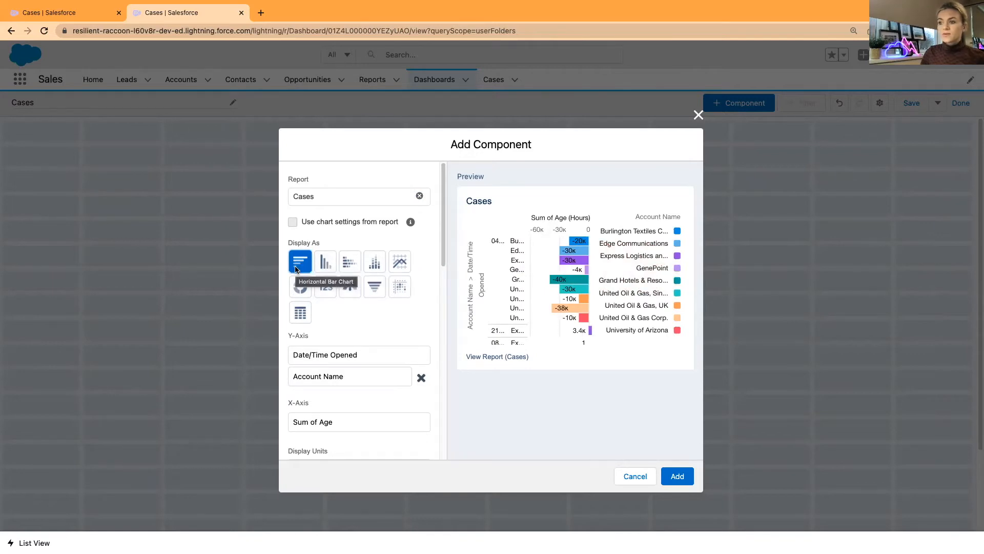
click(348, 265)
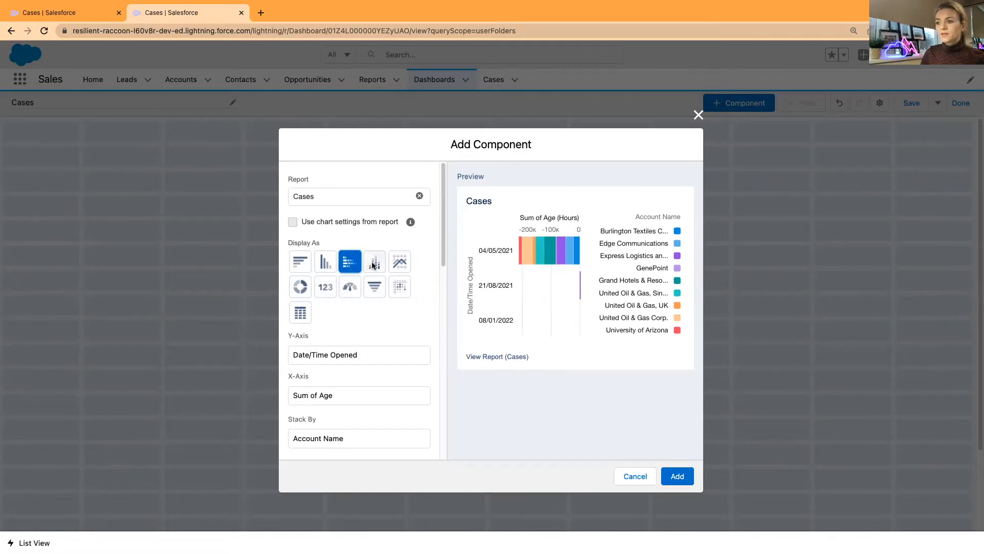
click(399, 264)
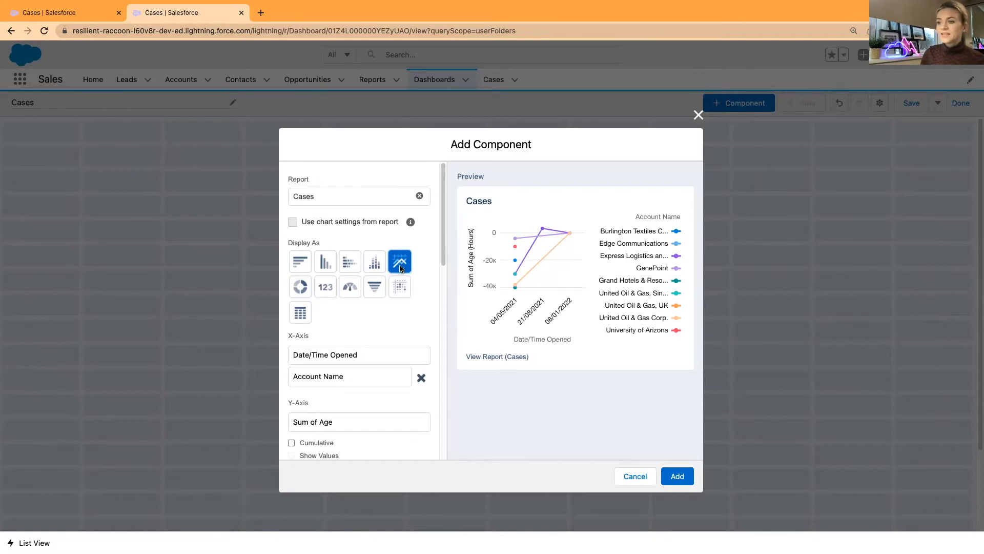
click(300, 289)
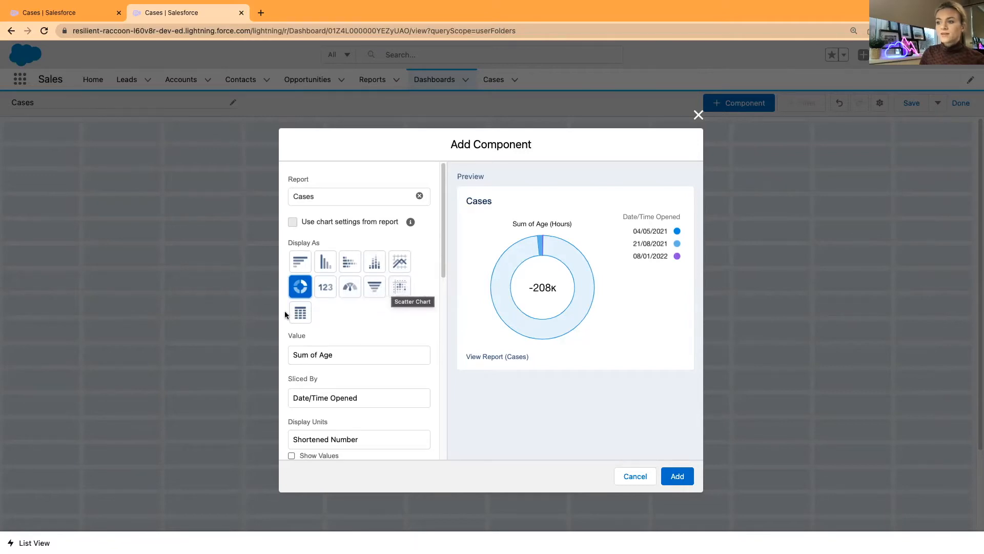
click(298, 313)
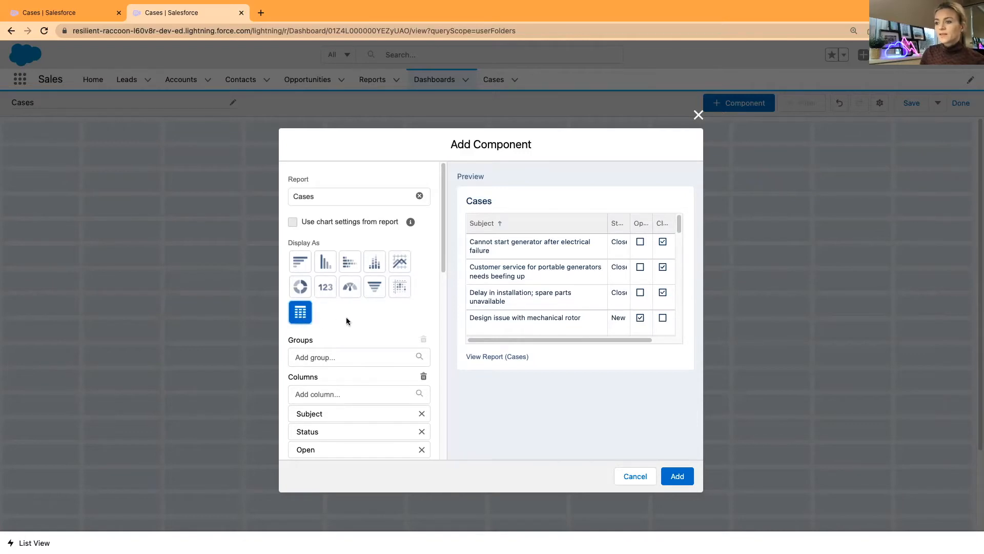
scroll(346, 319, down, 5)
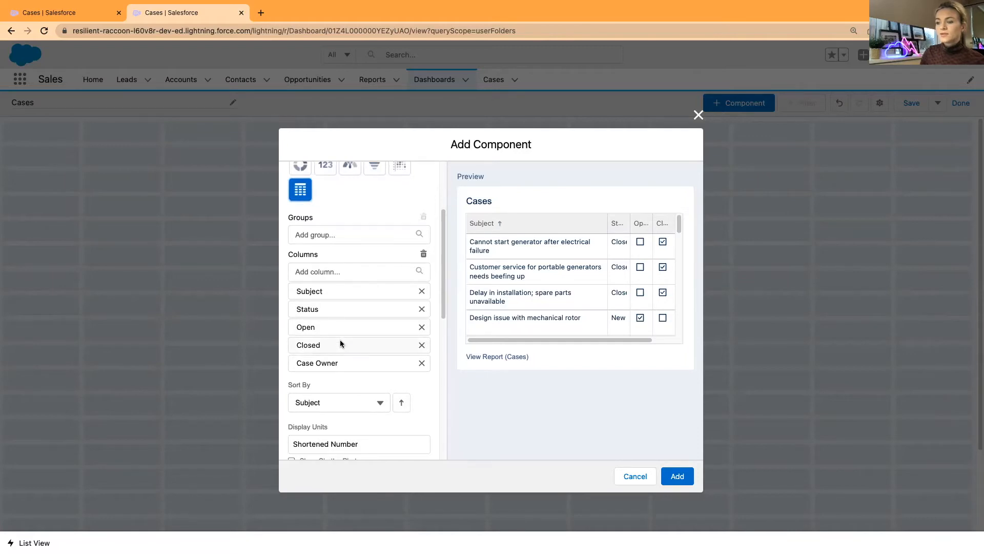
Switch the Cases component to a single metric display, showing -208K Sum of Age
scroll(340, 343, up, 4)
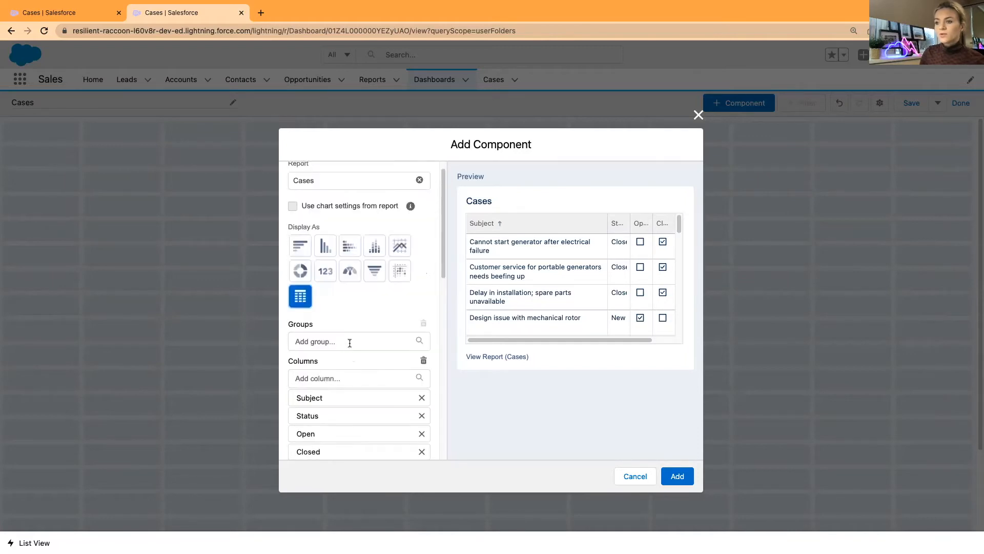
scroll(354, 334, down, 5)
scroll(354, 348, up, 5)
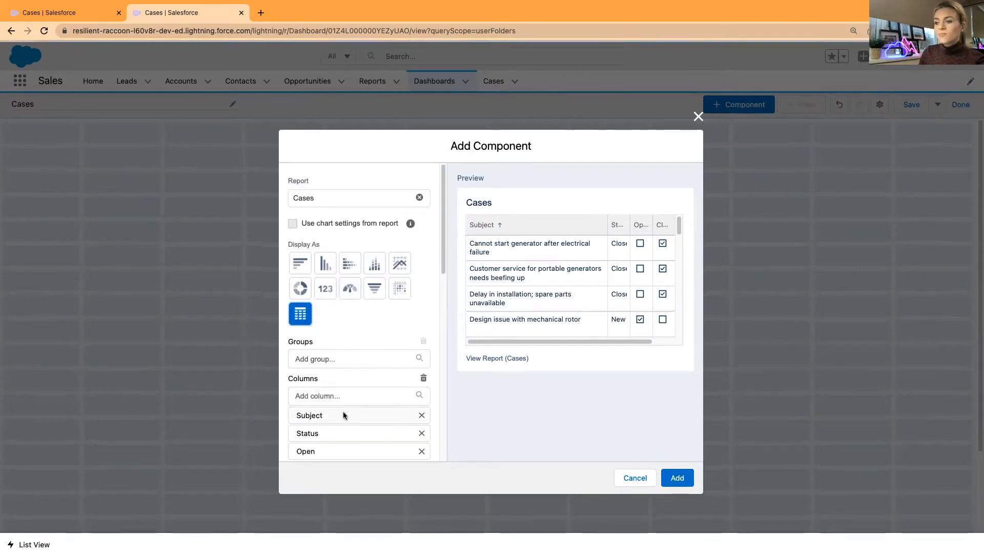
scroll(343, 407, down, 3)
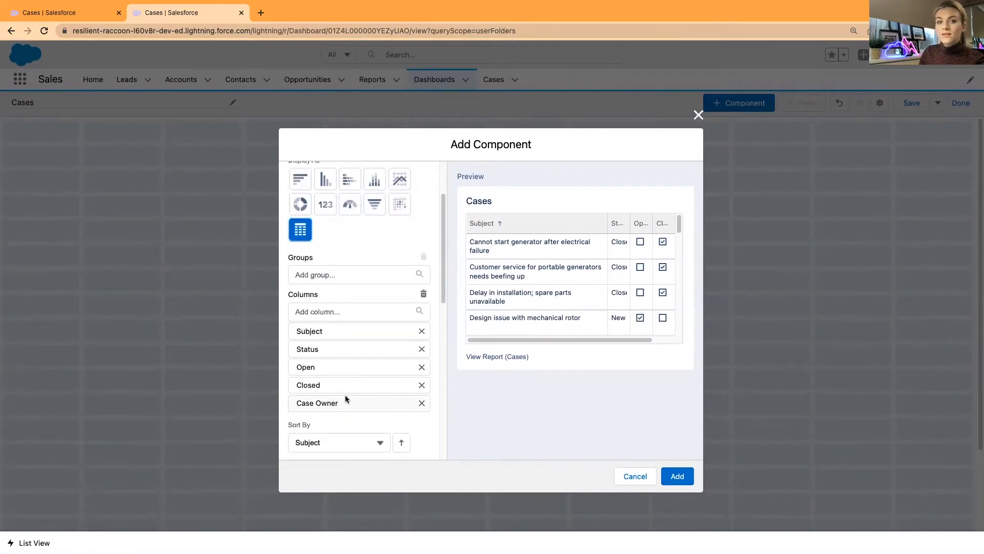
scroll(345, 399, up, 3)
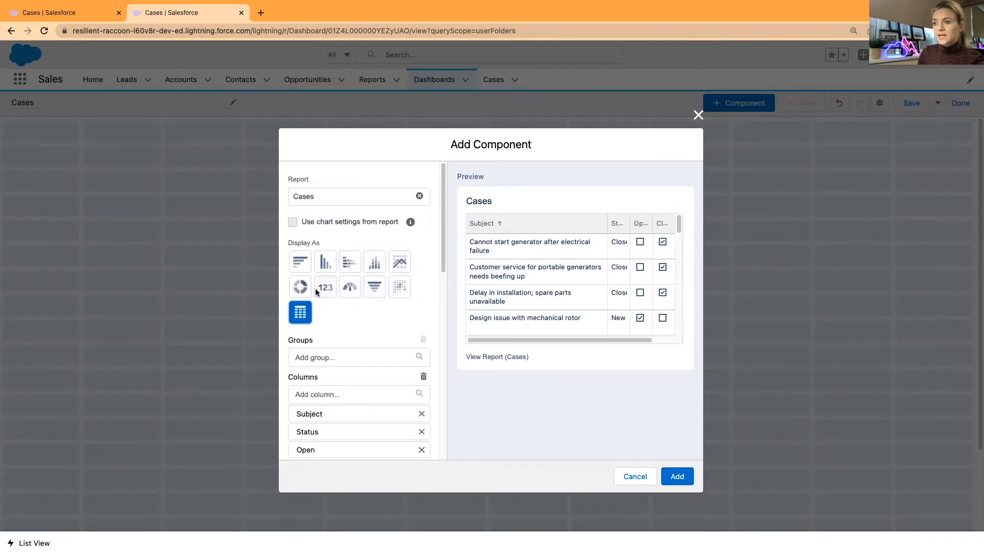
click(331, 291)
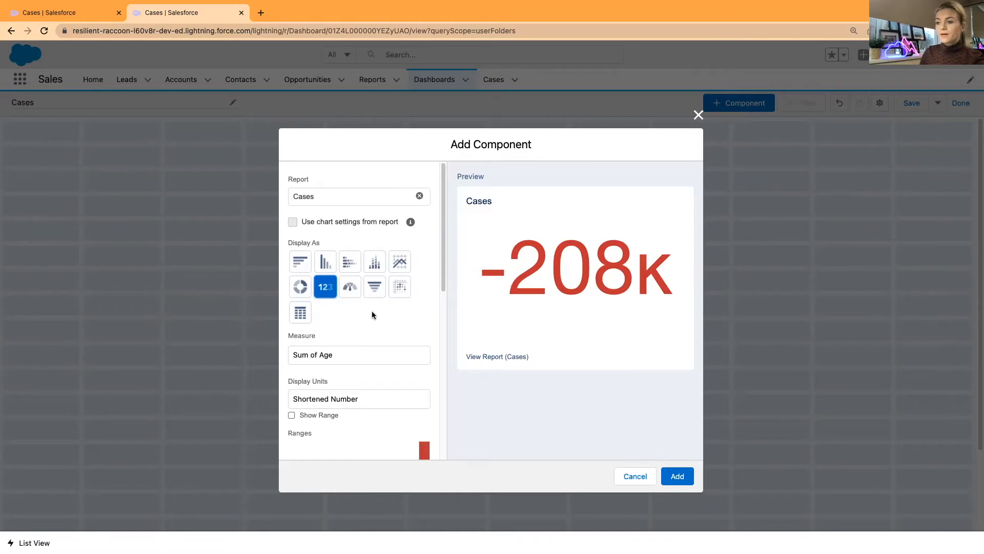
scroll(372, 314, down, 1)
Make the metric measure Record Count (31) and check the Cases report's filters
click(347, 339)
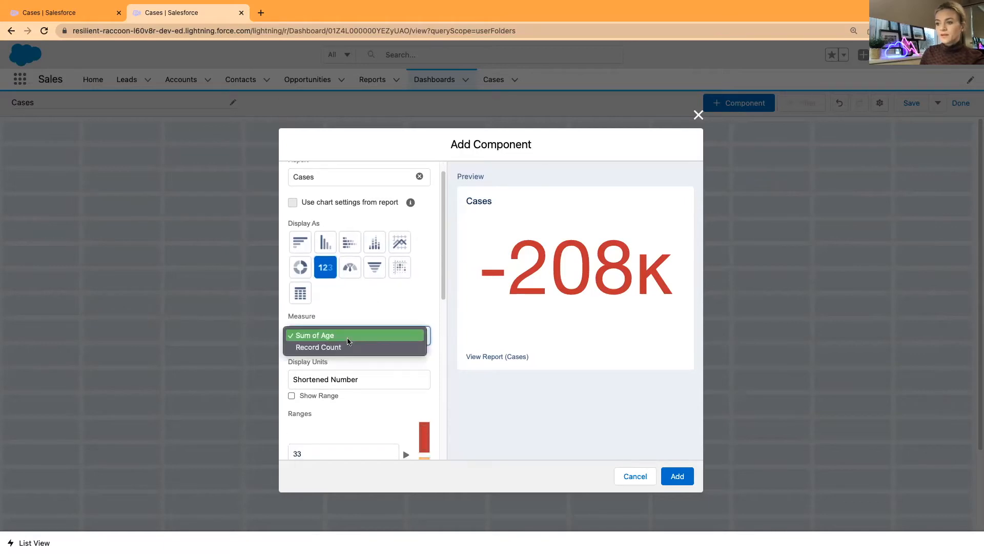
click(343, 348)
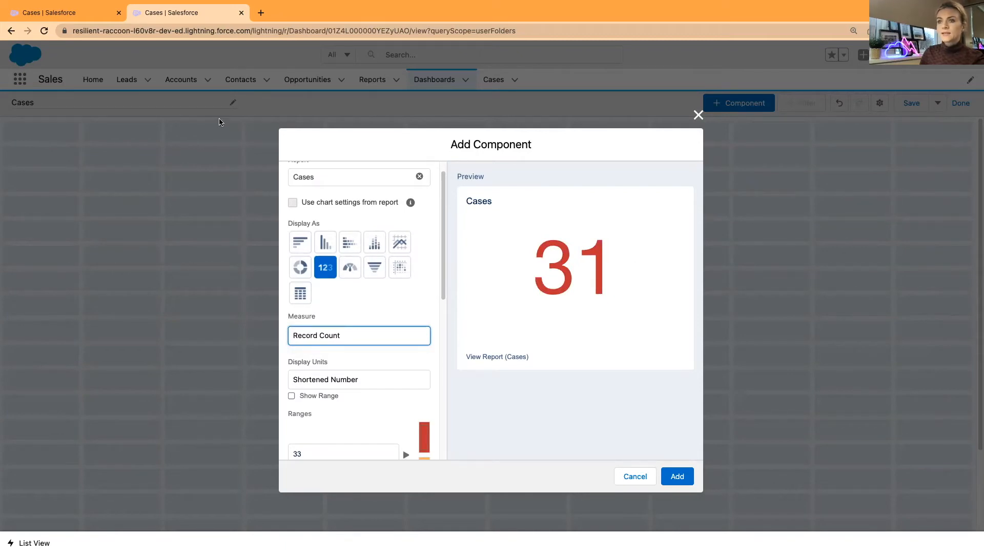
click(60, 14)
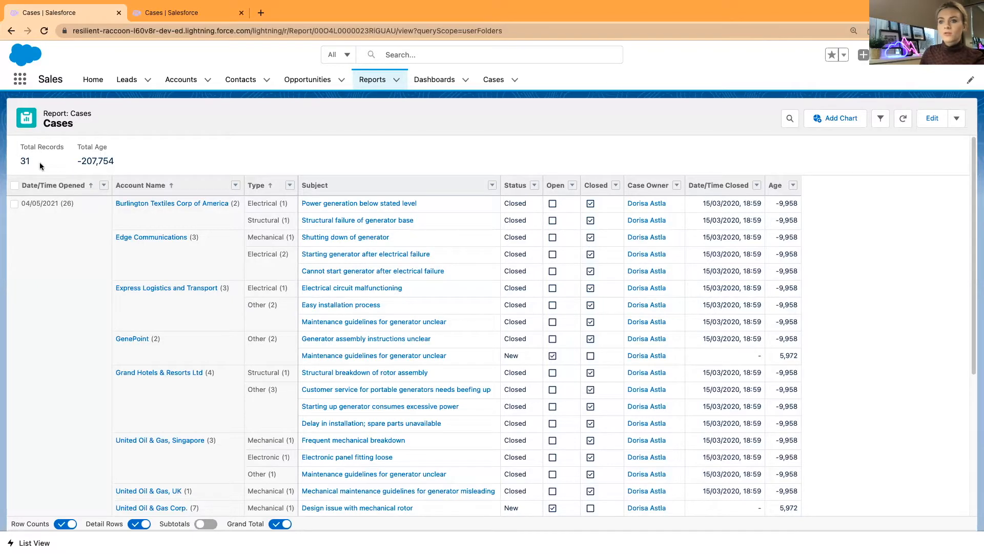
click(881, 119)
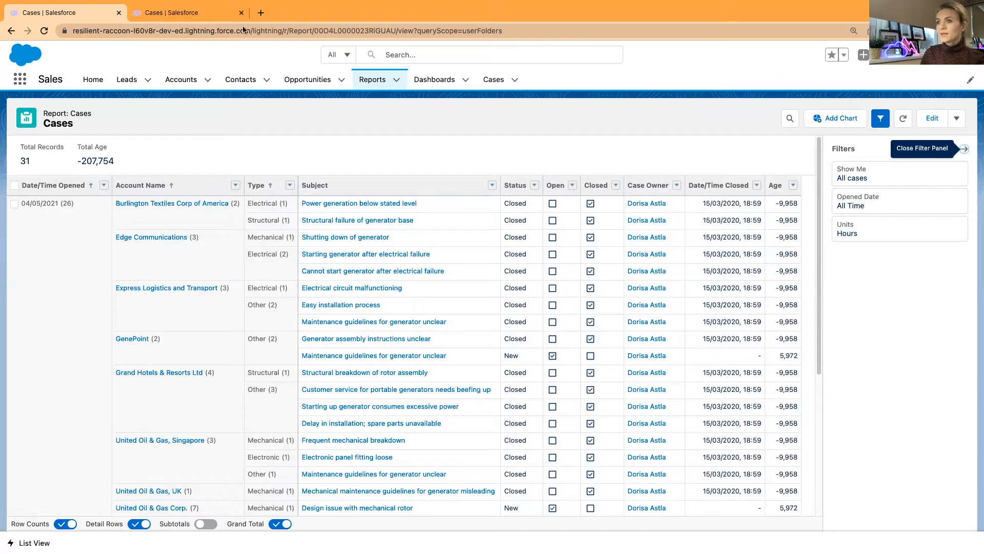
click(165, 13)
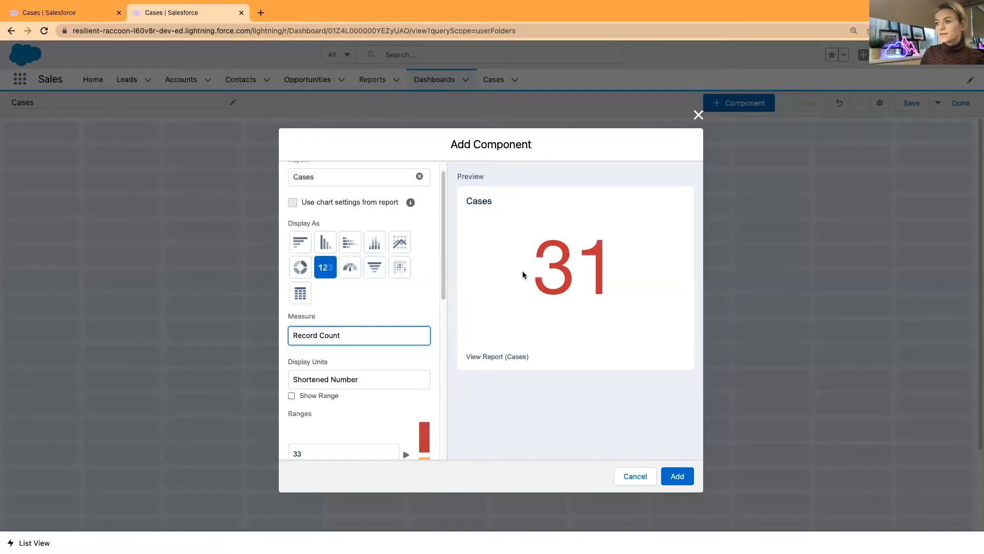
scroll(396, 349, down, 2)
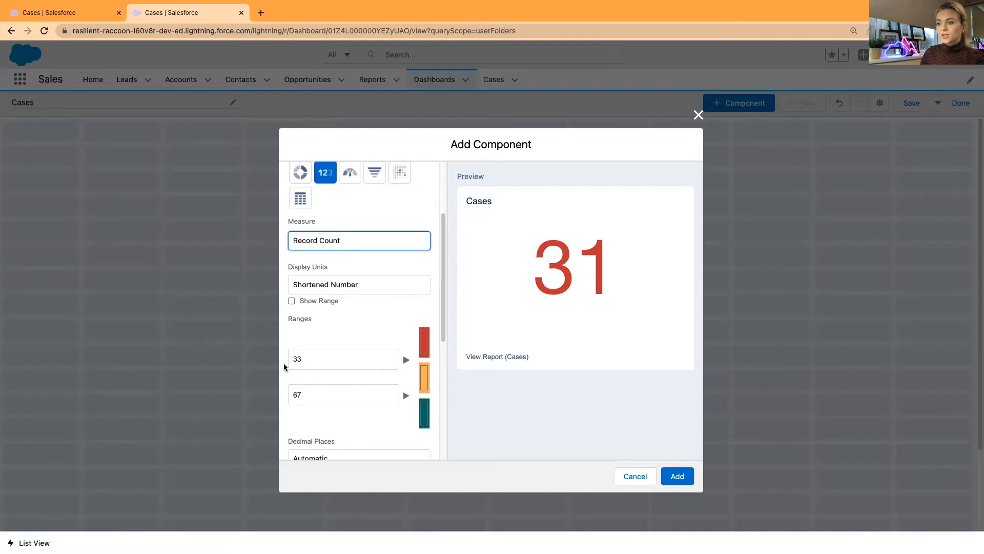
Set the metric's first range breakpoint to 1 and review the range colours
click(313, 359)
key(BackSpace)
key(BackSpace)
text(1)
click(343, 377)
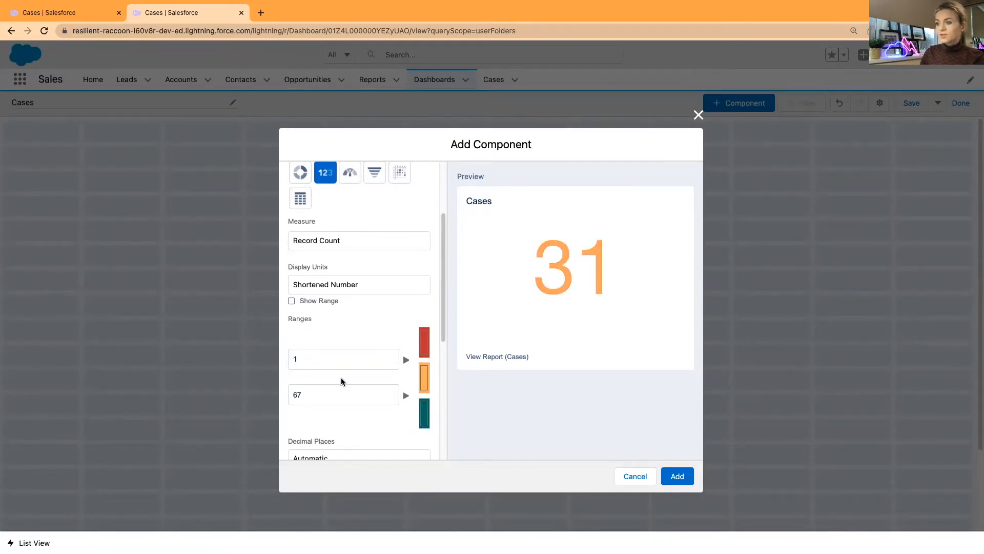
click(426, 379)
click(427, 350)
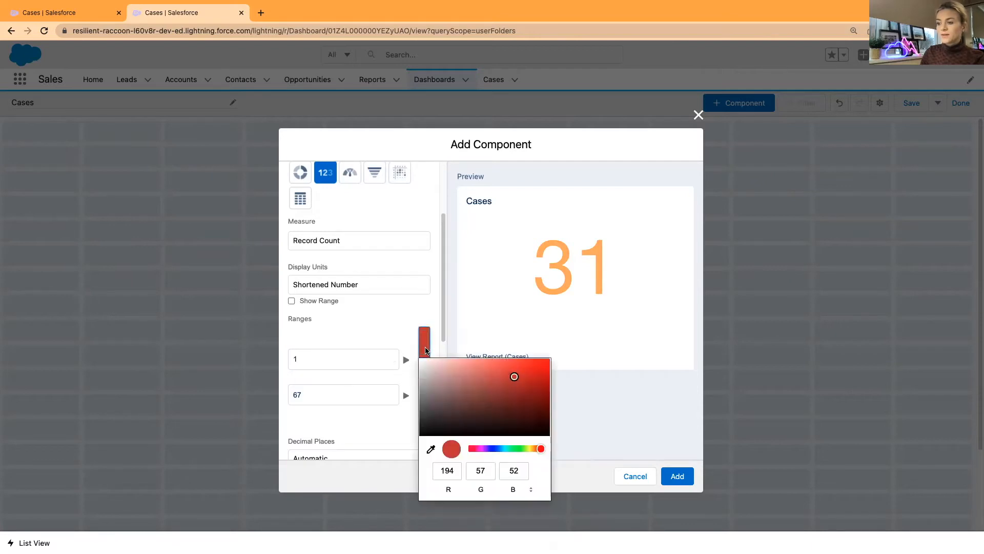
click(419, 372)
click(426, 418)
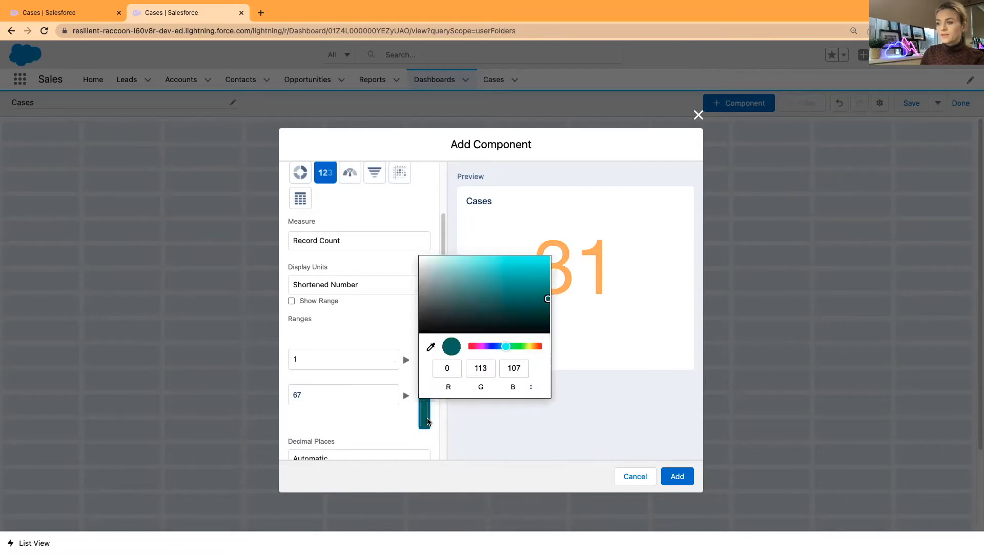
click(400, 332)
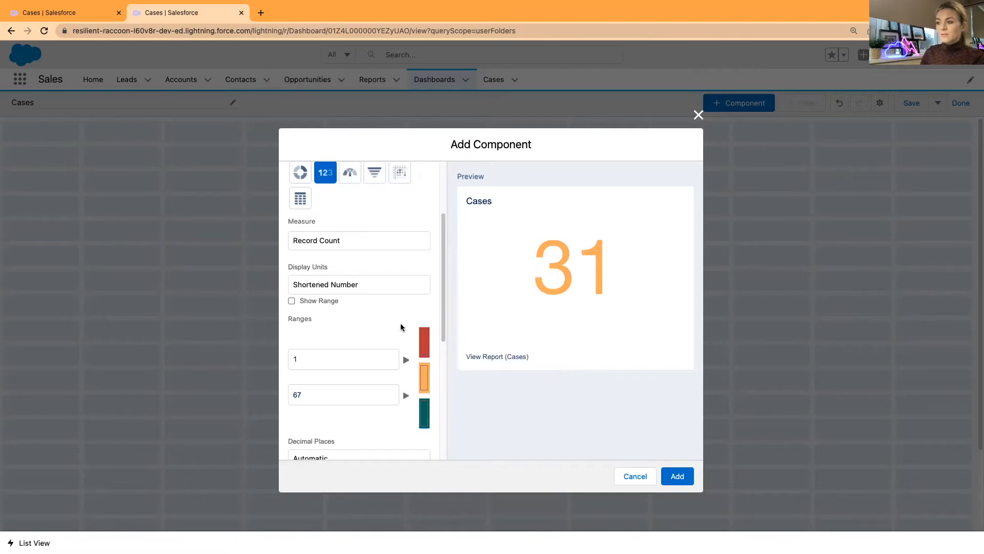
Set the second range breakpoint to 2 and add the Cases metric to the dashboard
double_click(308, 393)
text(2)
click(356, 329)
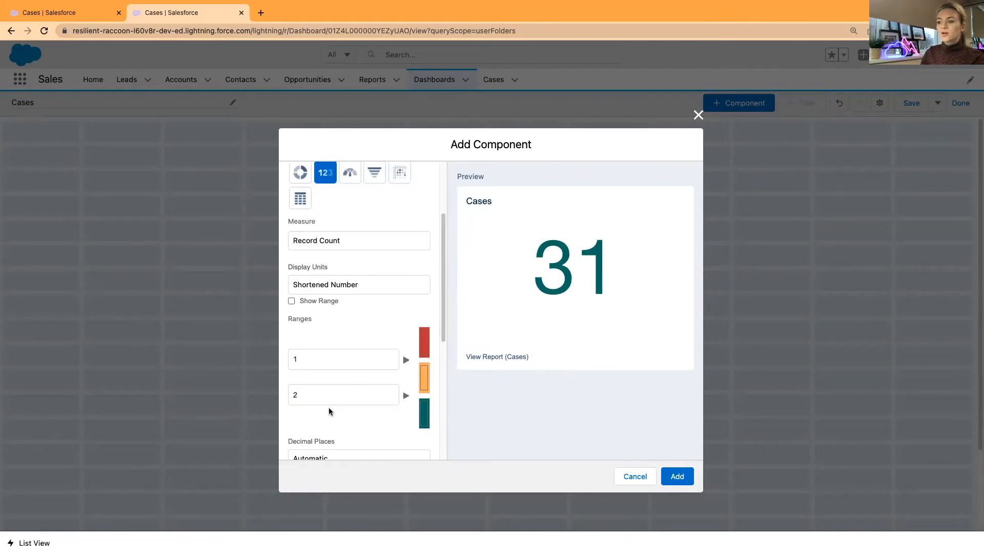
scroll(337, 393, down, 5)
scroll(336, 392, up, 3)
scroll(336, 392, up, 4)
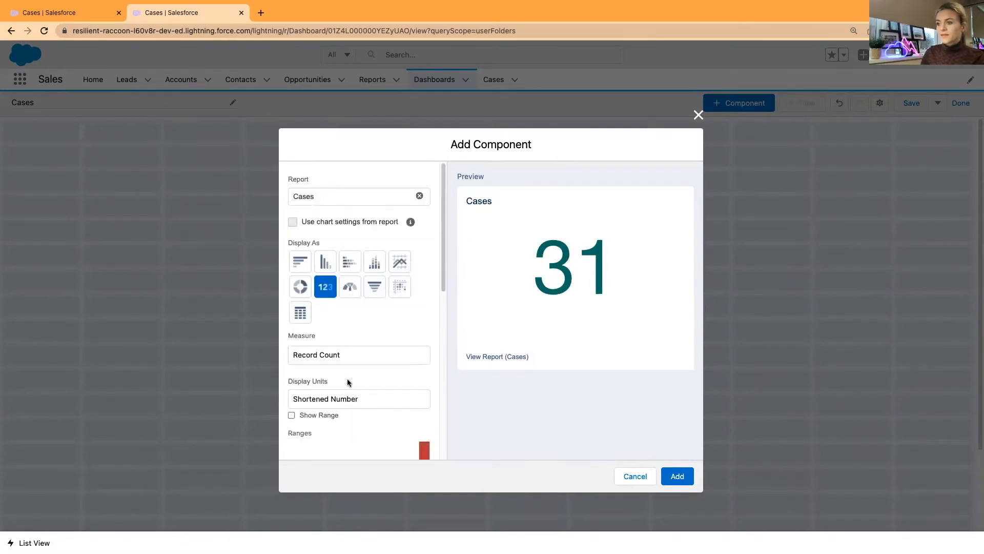
click(674, 475)
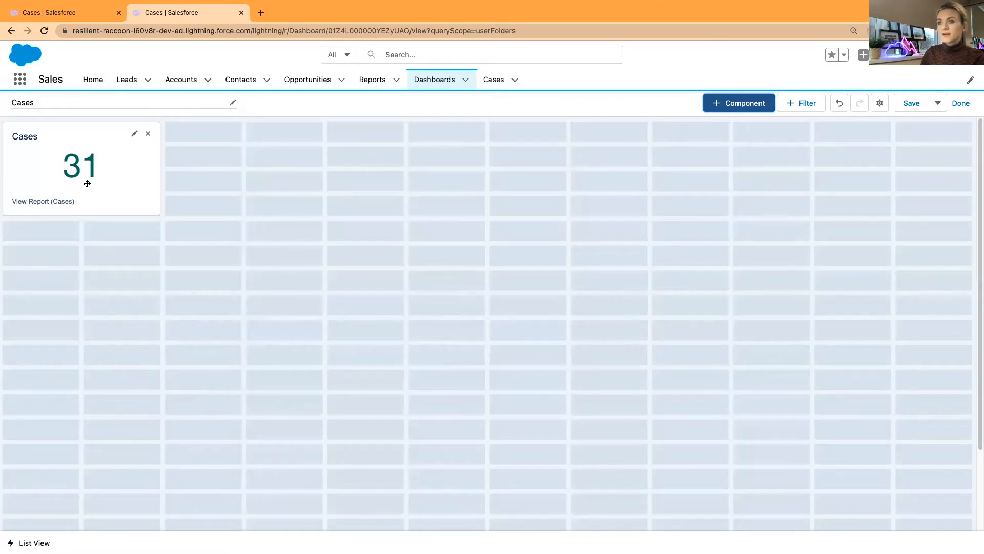
Retitle the metric tile 'All Cases', keeping the Light theme after trying Dark
click(134, 133)
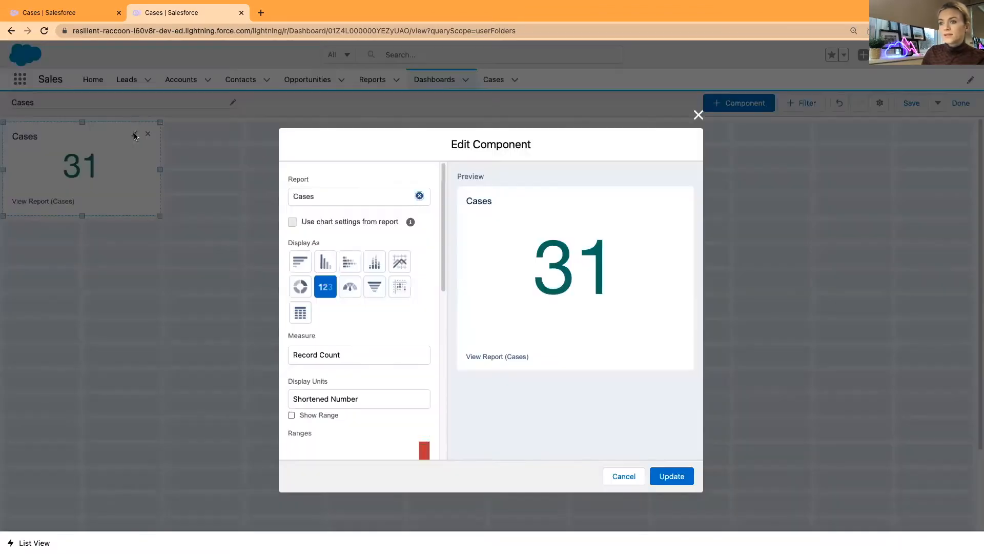
scroll(396, 330, down, 5)
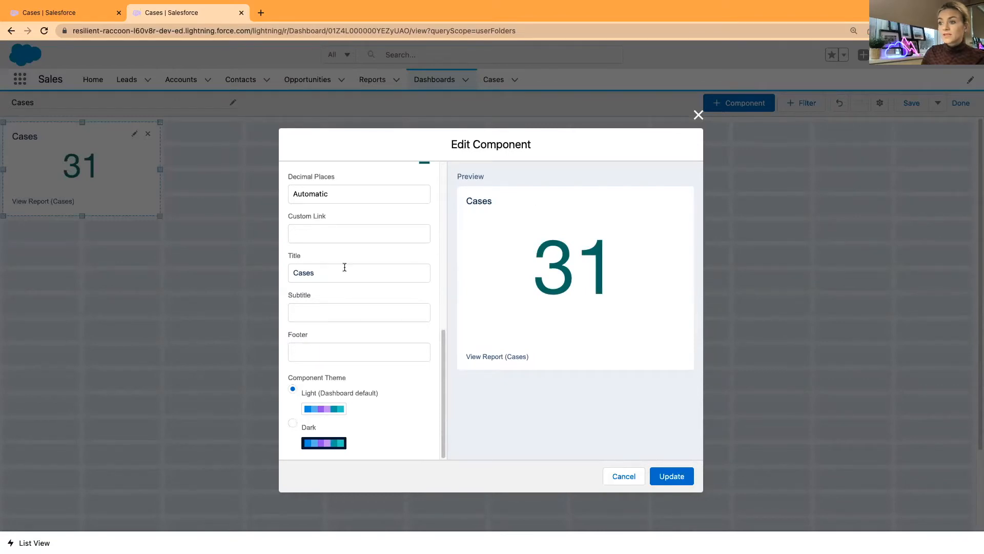
click(295, 273)
text(All)
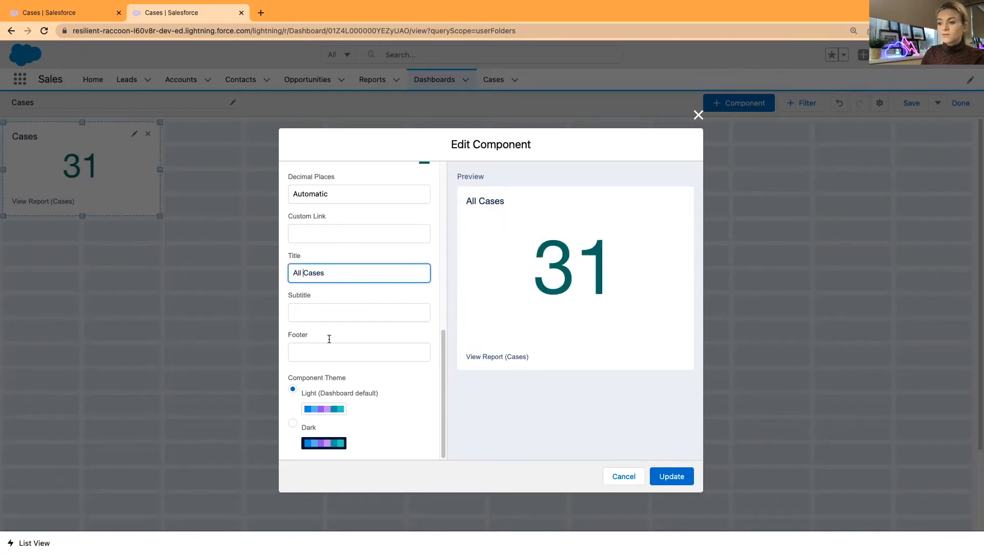
click(319, 444)
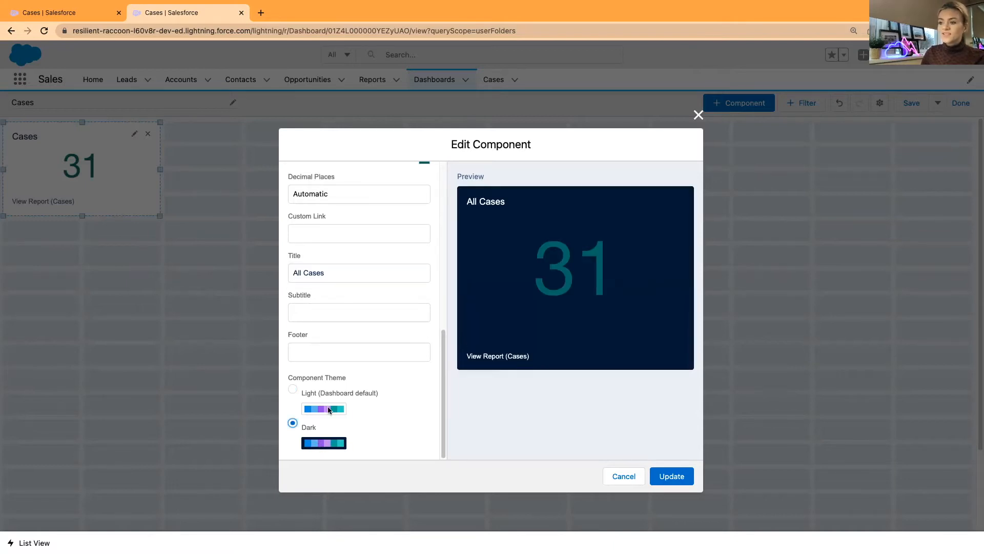
click(293, 389)
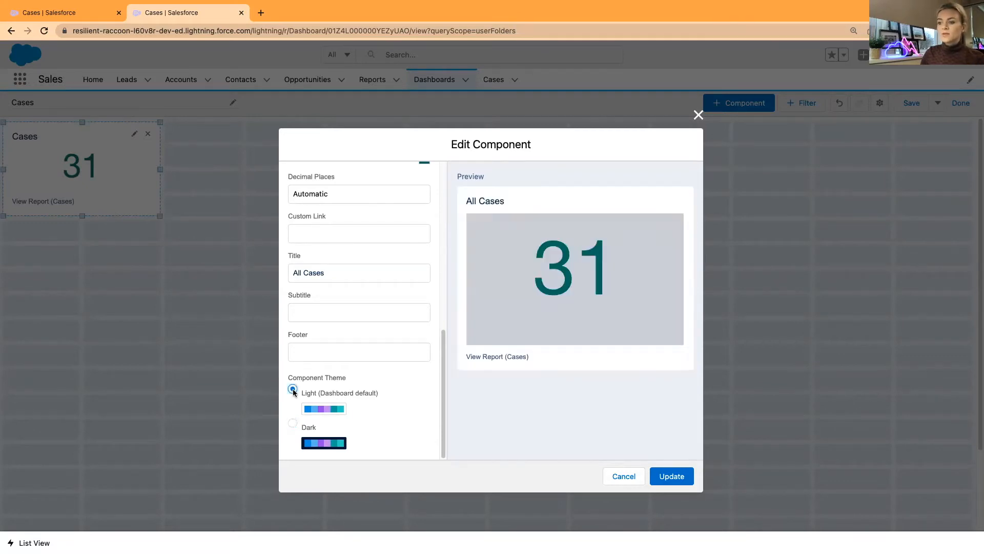
click(292, 423)
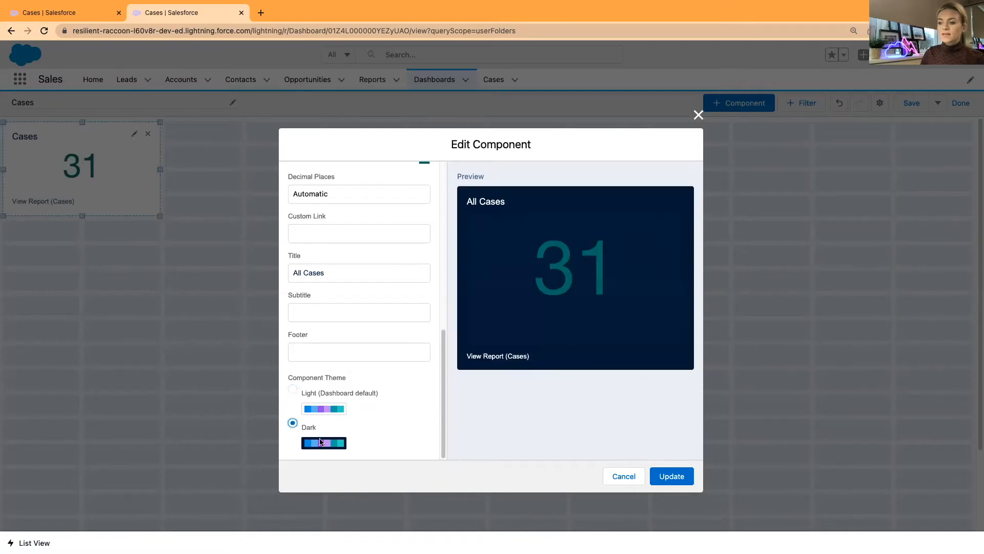
click(294, 389)
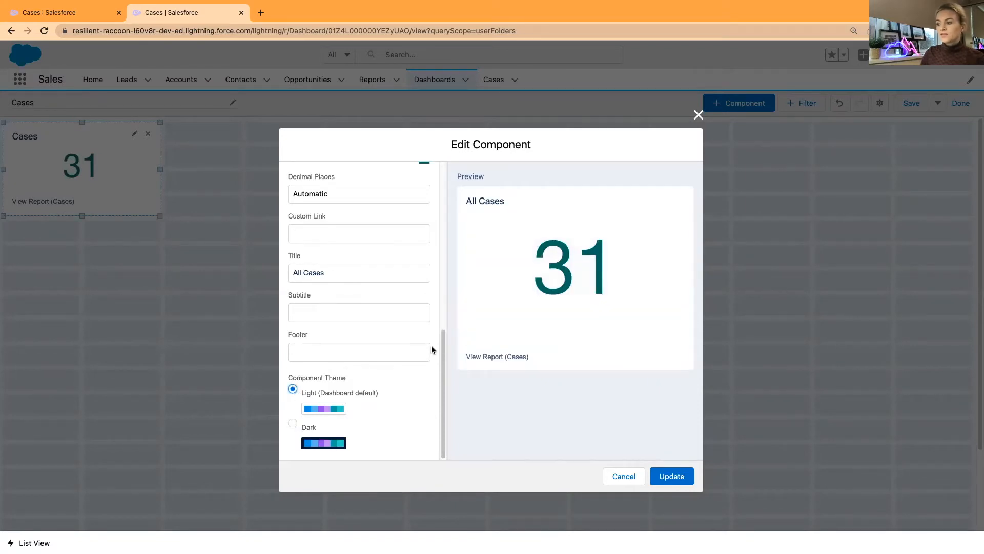
click(669, 478)
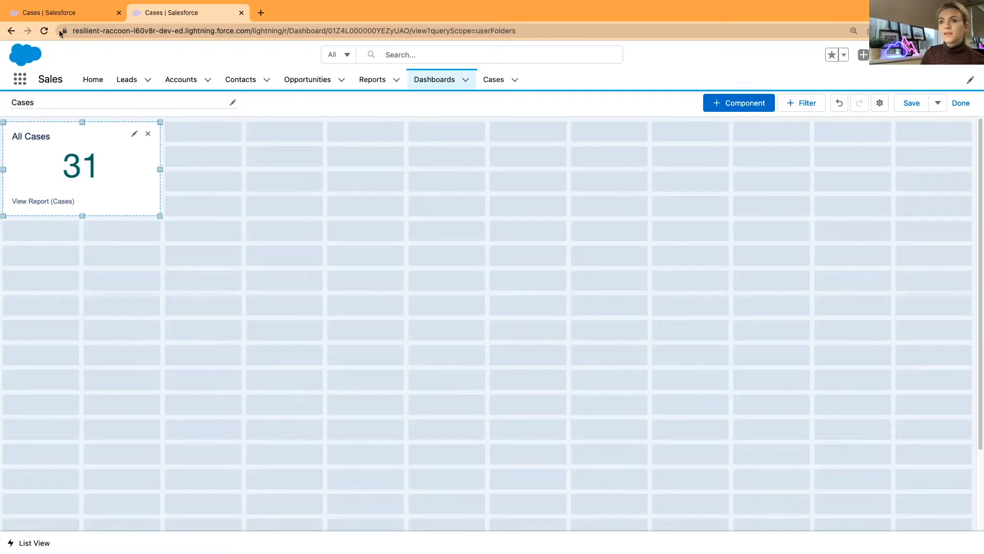
click(57, 15)
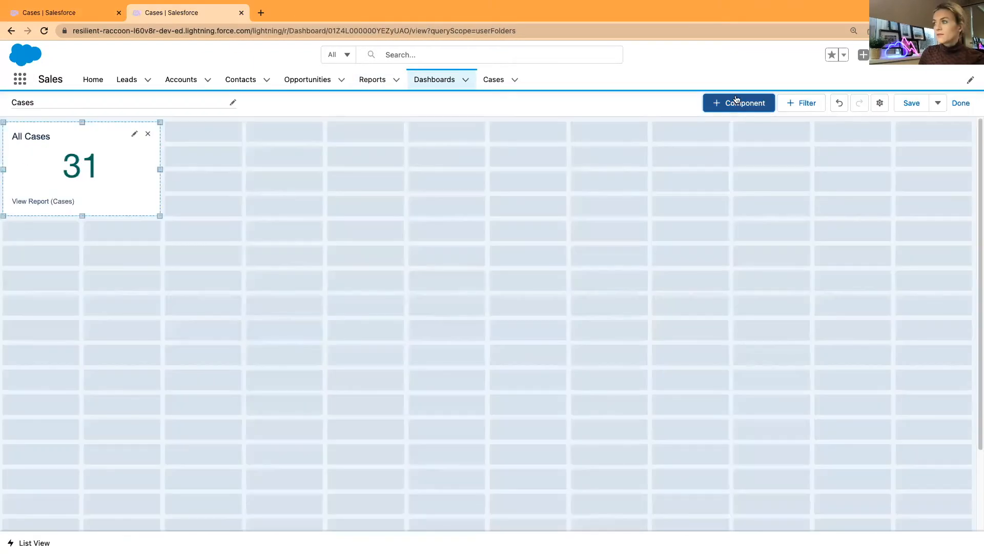
Choose the Case Status report as the new component's source, checking the report for reference
click(737, 100)
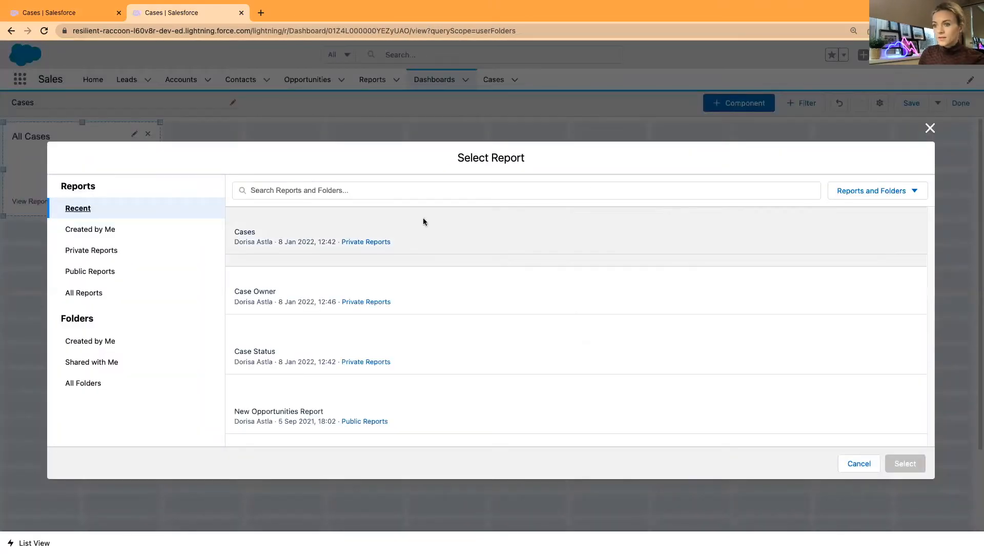
click(424, 352)
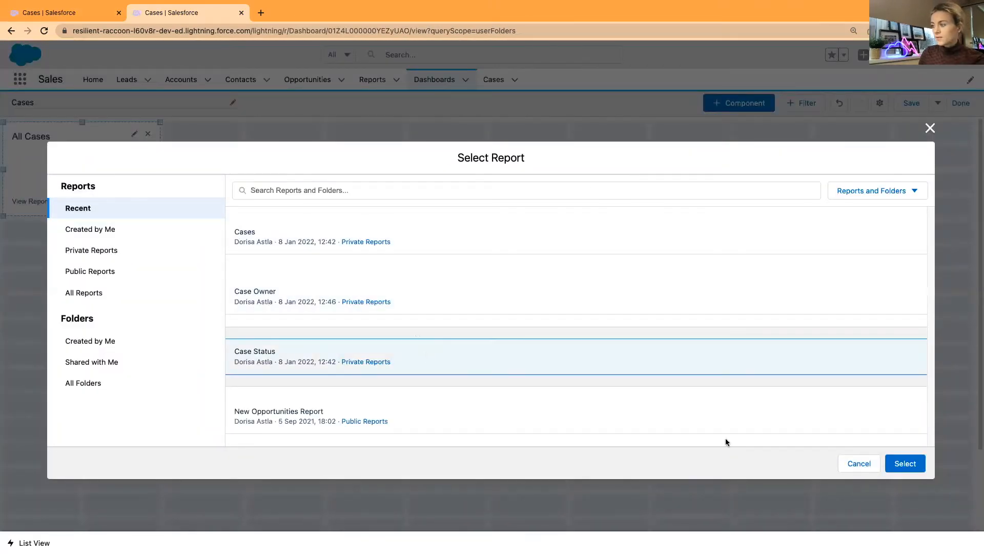
click(905, 463)
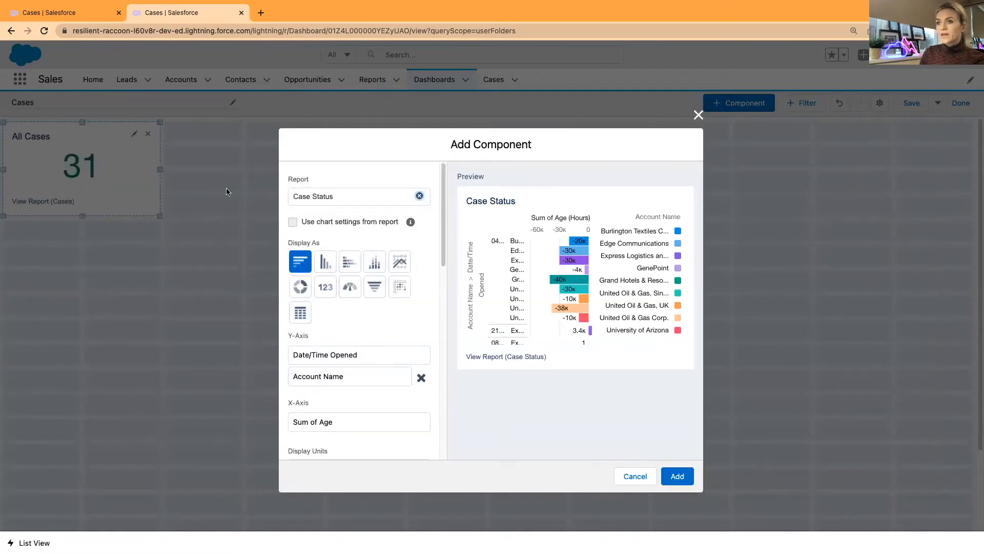
click(63, 10)
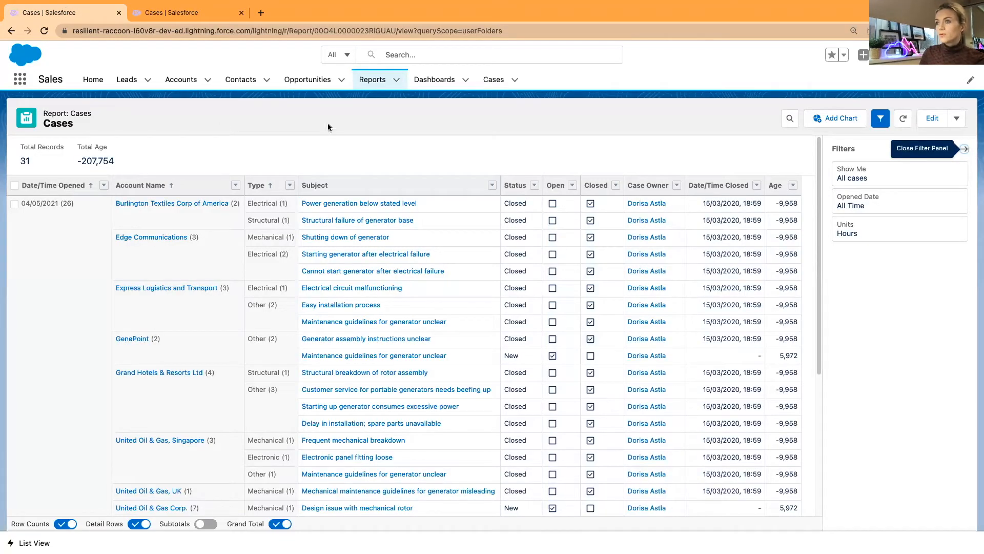
click(365, 80)
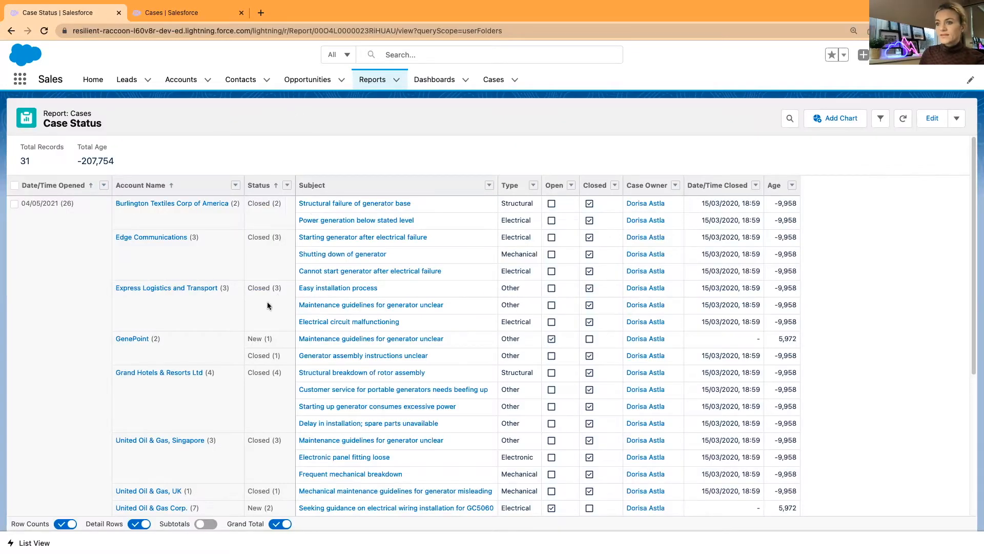
click(172, 13)
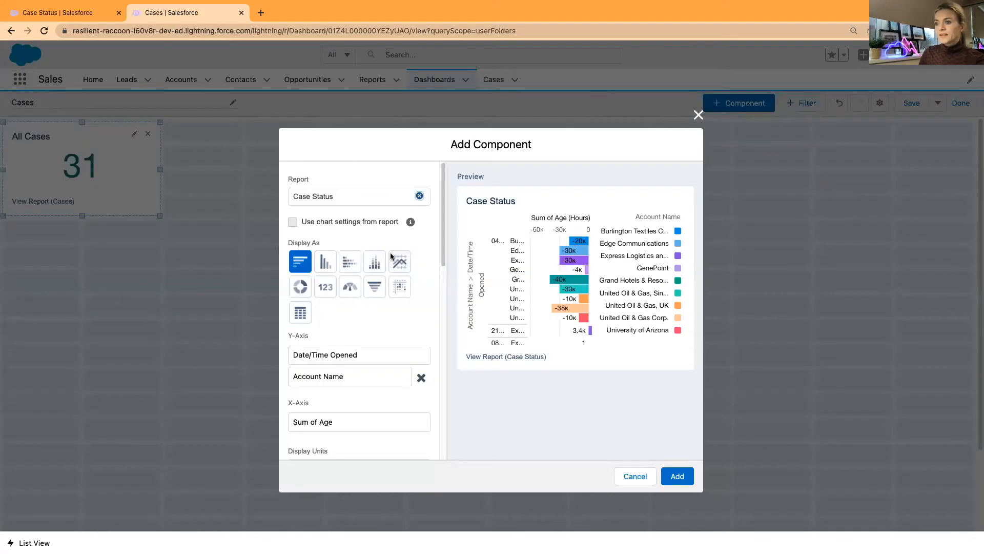
Show it as a donut of Record Count sliced by Status and add it
click(305, 287)
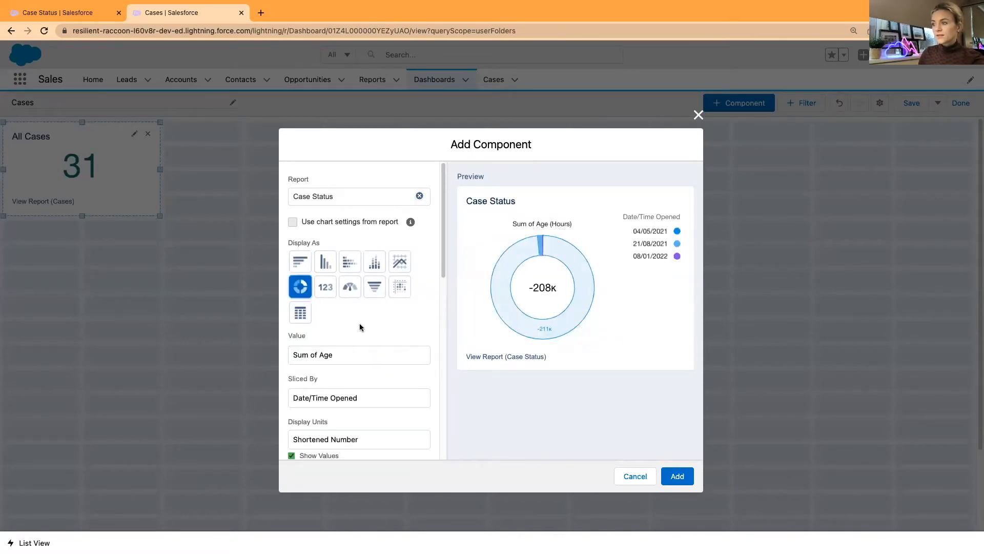
click(340, 354)
click(343, 366)
click(358, 399)
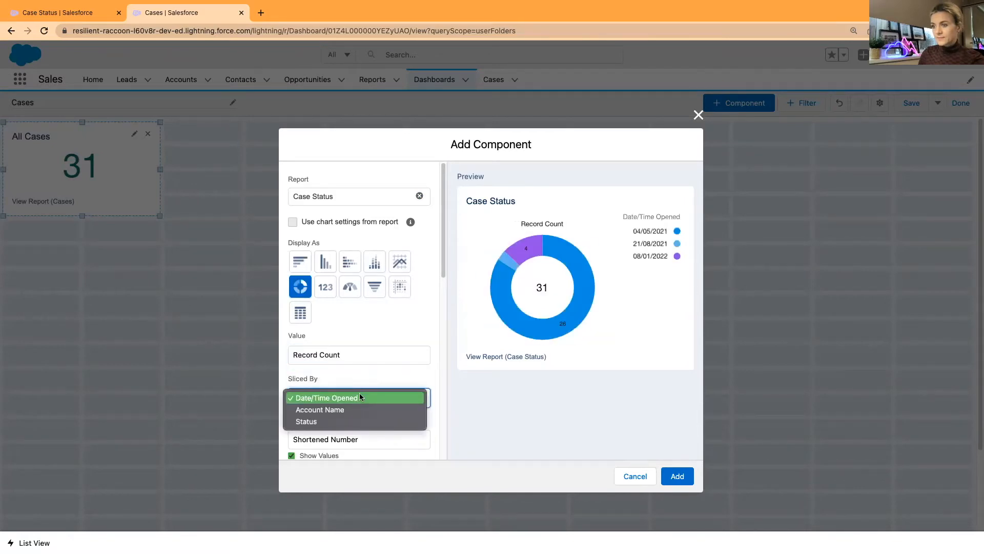
click(357, 424)
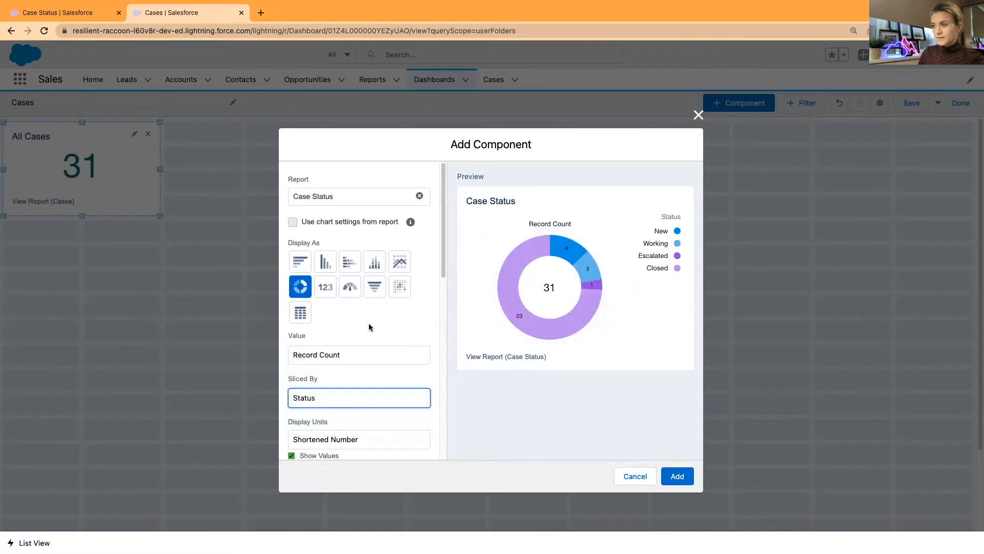
click(361, 356)
click(361, 361)
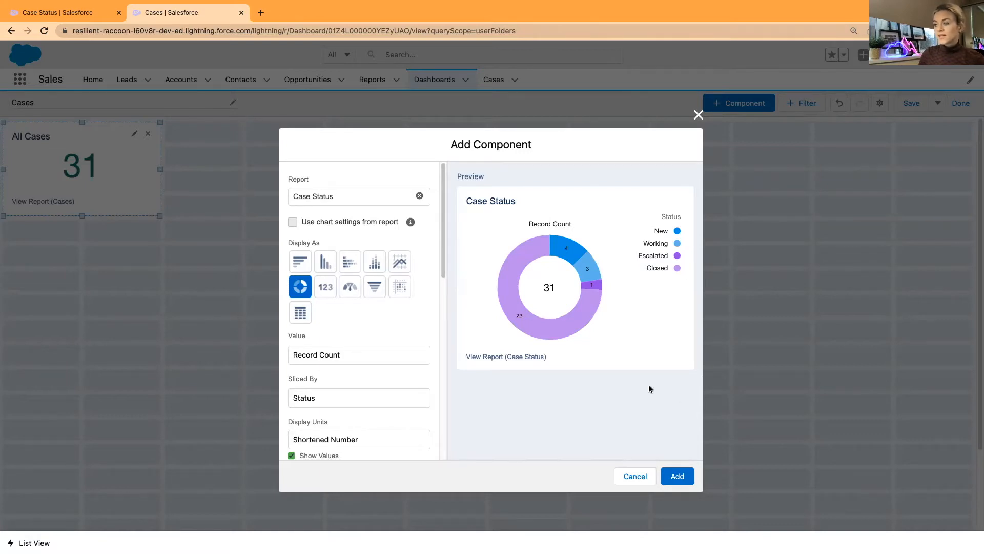
click(677, 476)
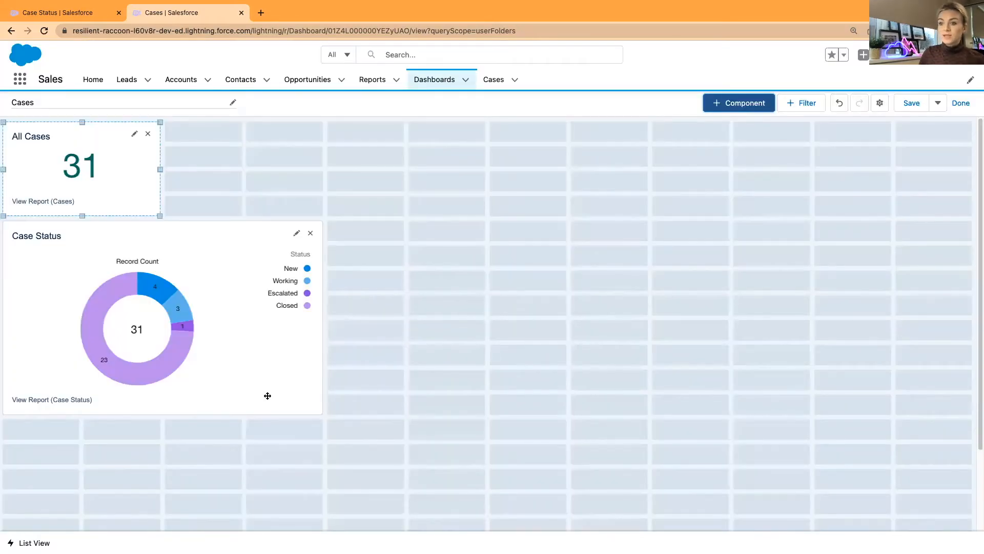
Move the Case Status donut to the top-left with the All Cases tile right beside it
drag(262, 386, 426, 288)
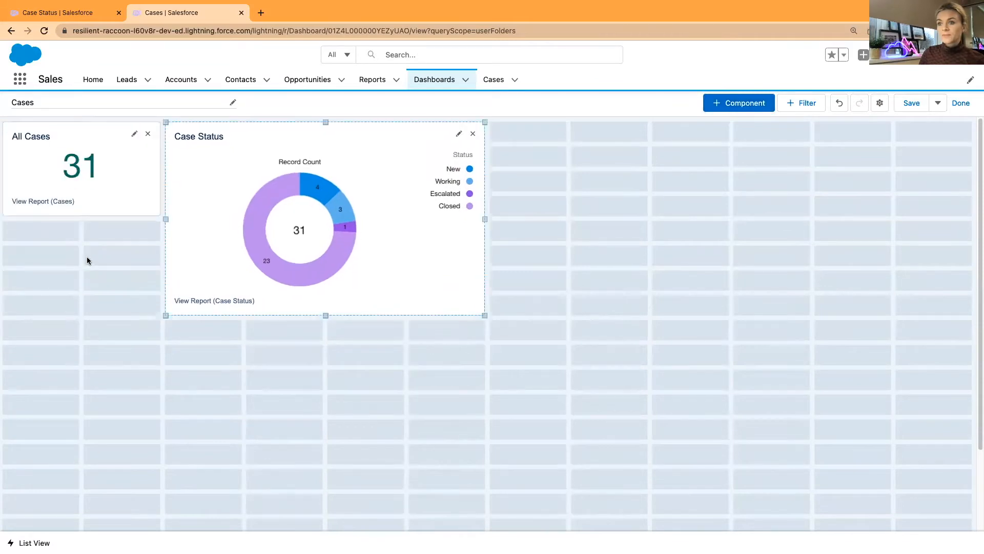
drag(85, 195, 491, 198)
drag(297, 253, 200, 213)
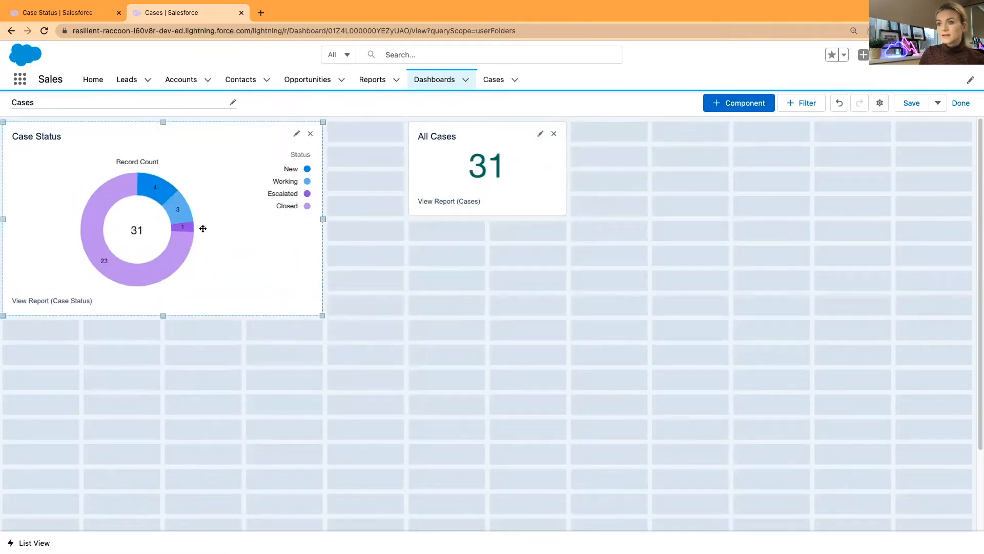
drag(527, 193, 395, 182)
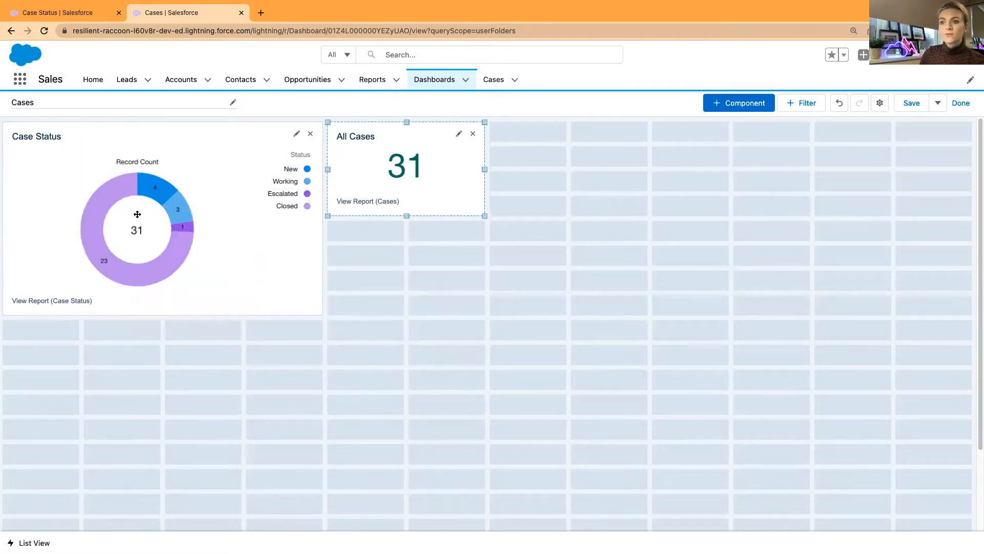
mouse_move(155, 189)
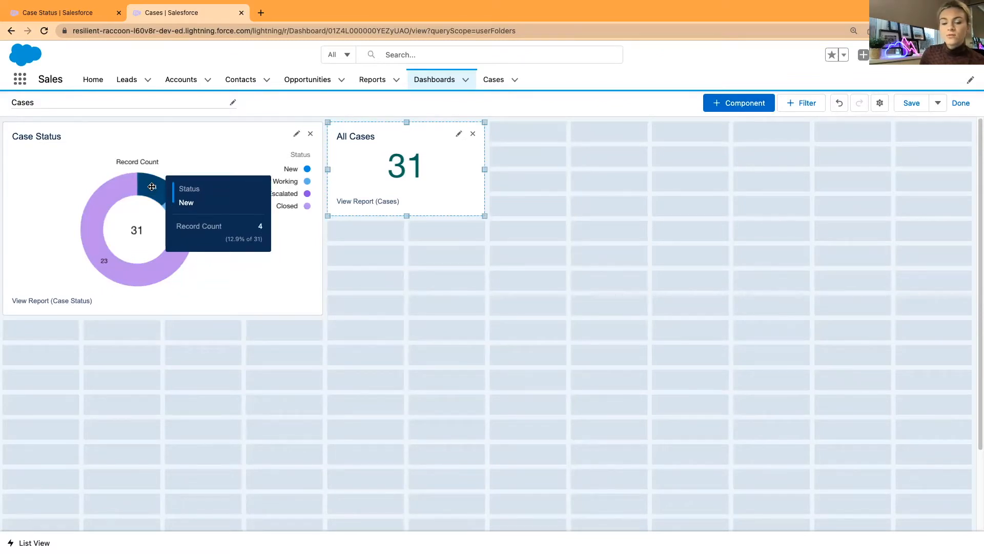
mouse_move(113, 196)
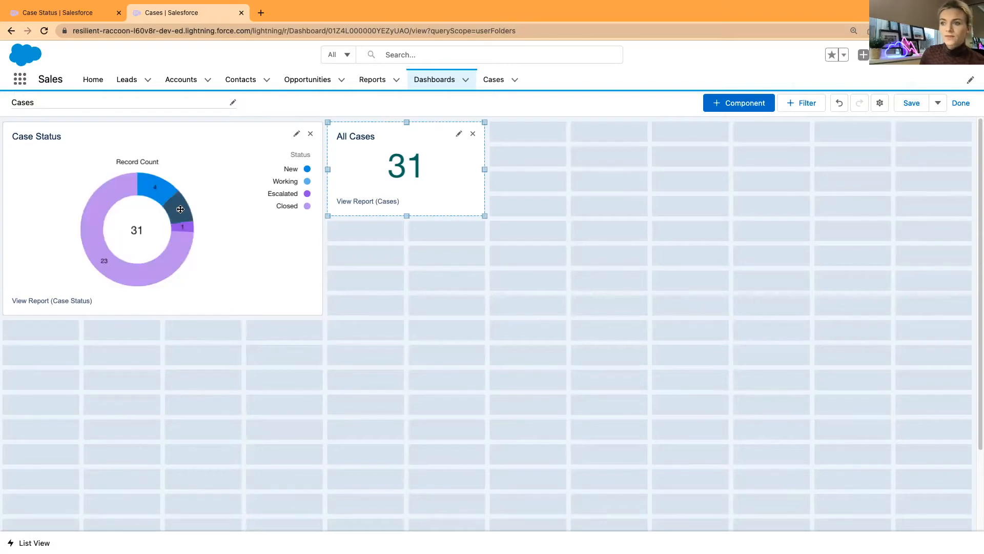
mouse_move(180, 209)
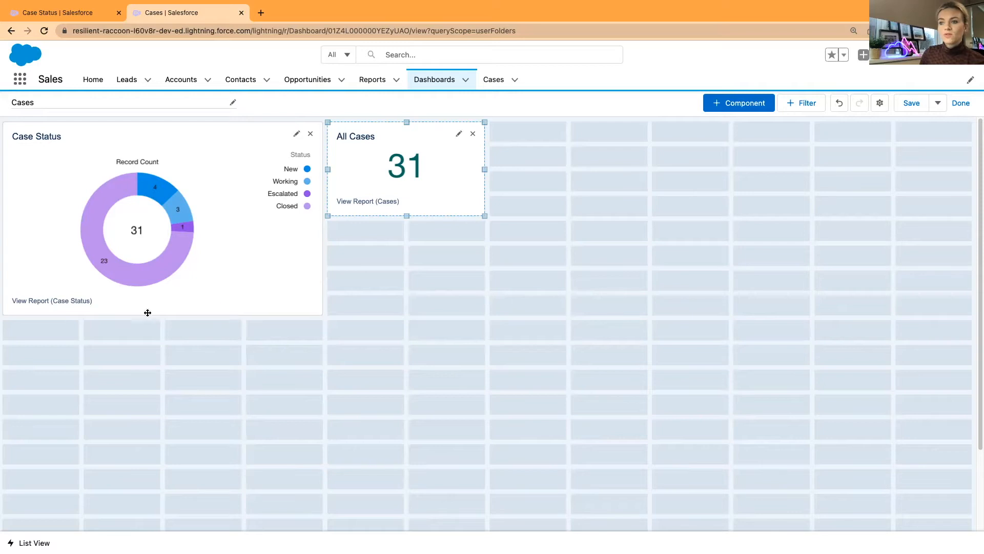
click(296, 133)
Turn on combining small slices into an Others group for the Case Status donut
scroll(401, 326, down, 3)
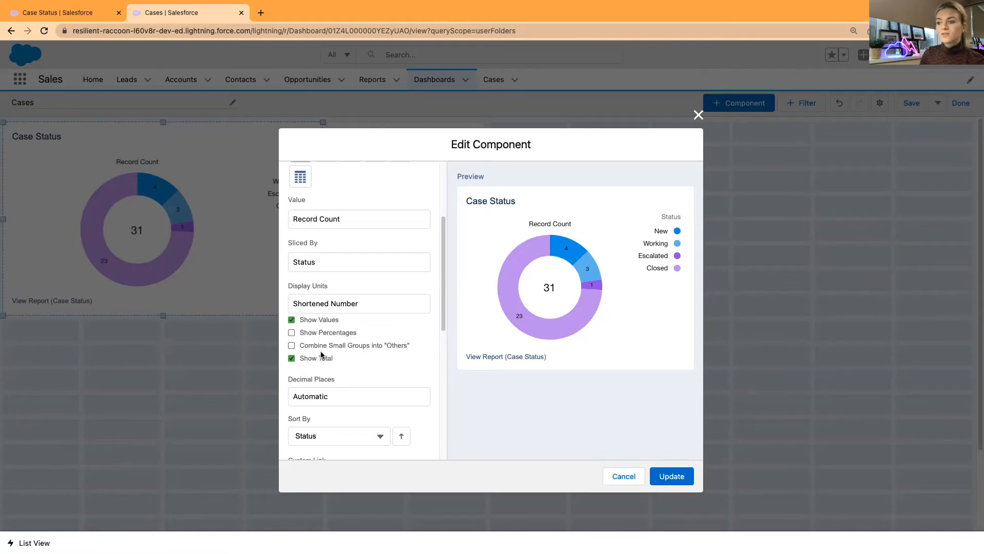
click(307, 347)
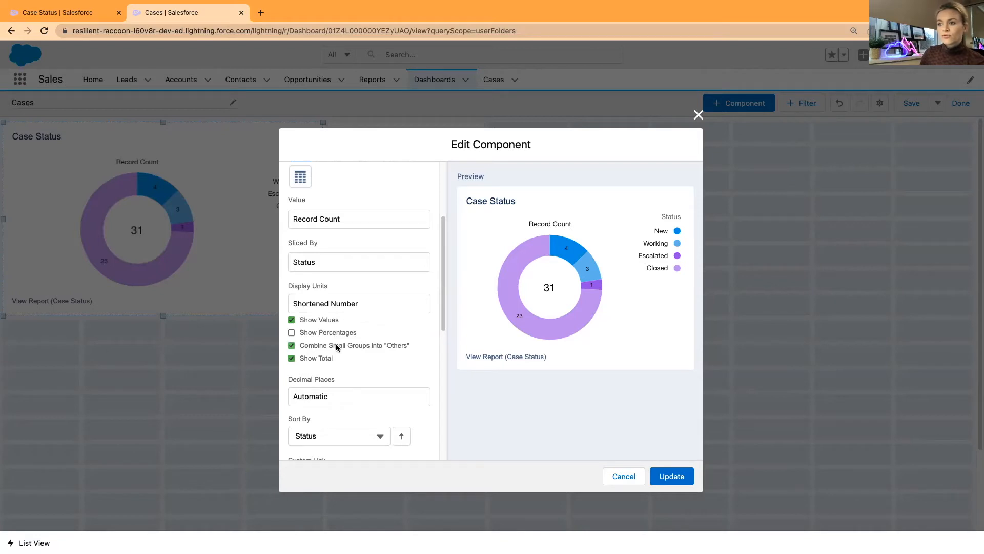
click(292, 345)
click(291, 346)
Try sorting the donut by record count, then keep the slices sorted by Status
scroll(400, 366, down, 5)
scroll(399, 368, down, 1)
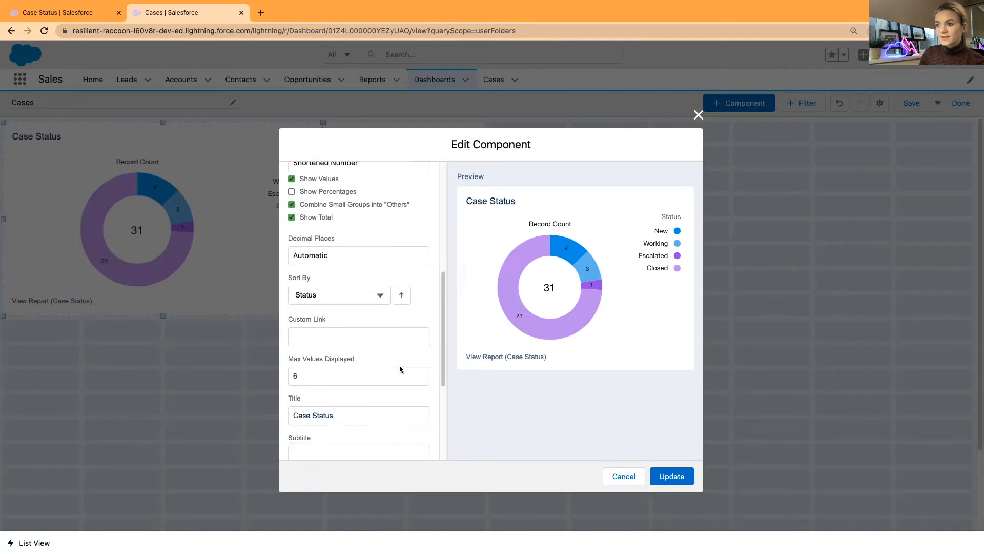
click(381, 296)
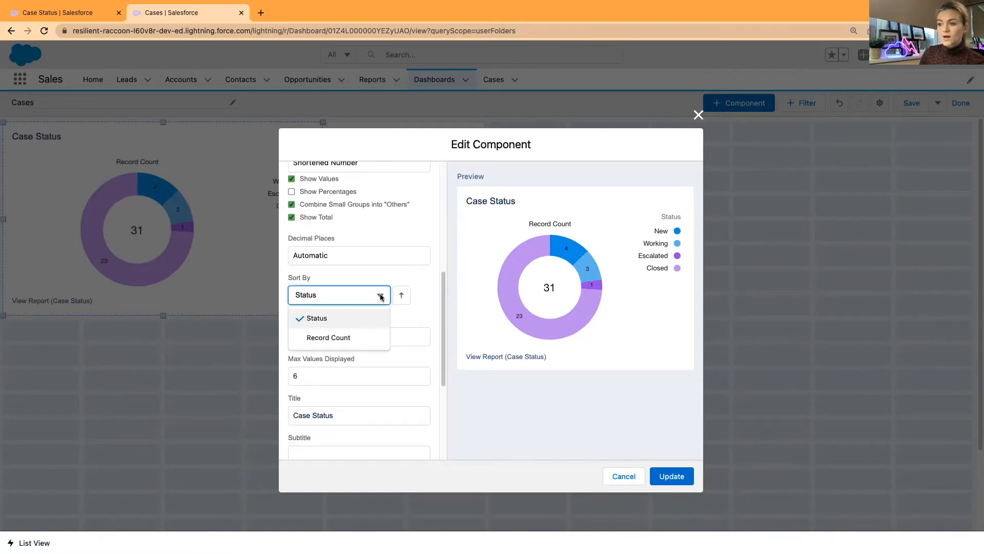
click(340, 337)
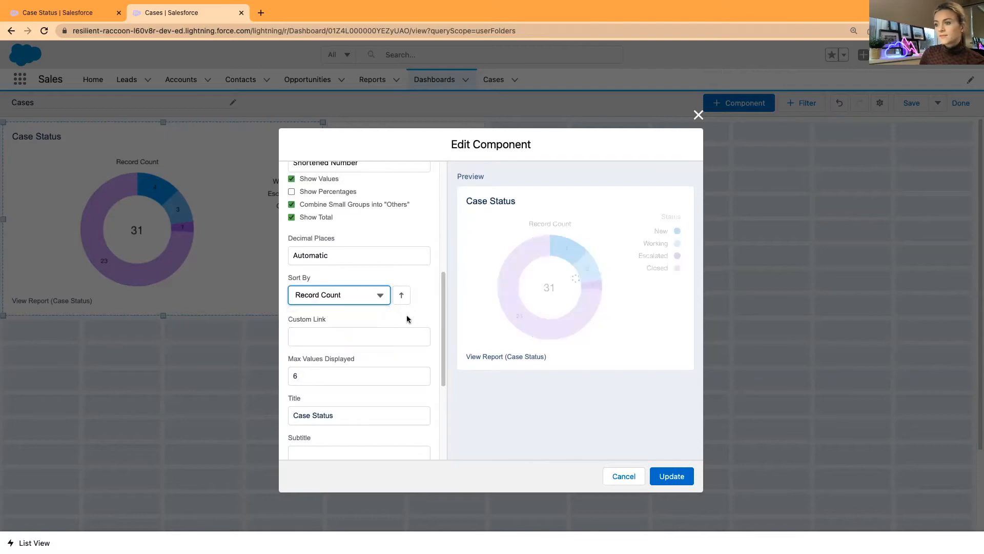
click(381, 297)
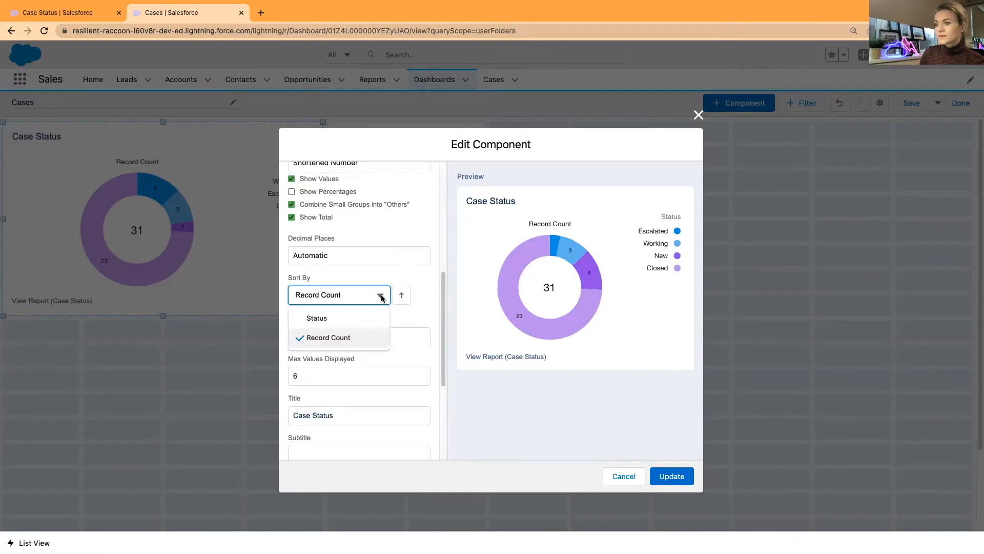
click(359, 318)
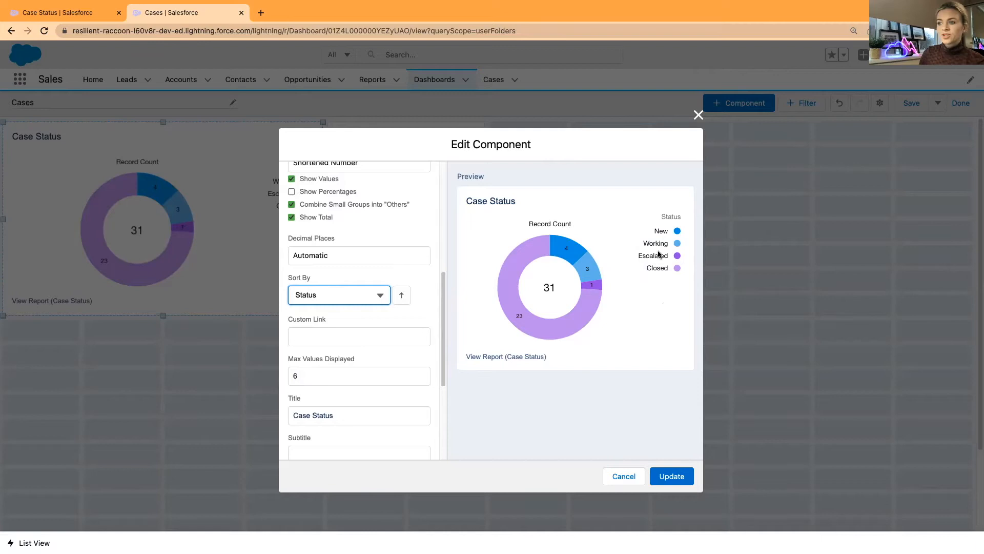
click(427, 282)
click(428, 291)
Move the donut legend to the bottom, apply it, and reopen the donut's settings
scroll(429, 303, down, 3)
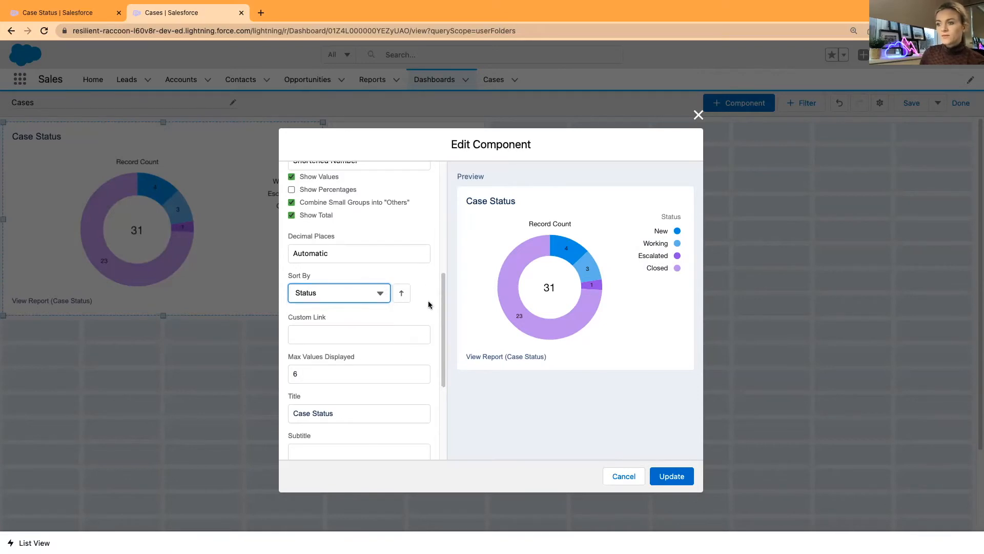
scroll(423, 320, down, 1)
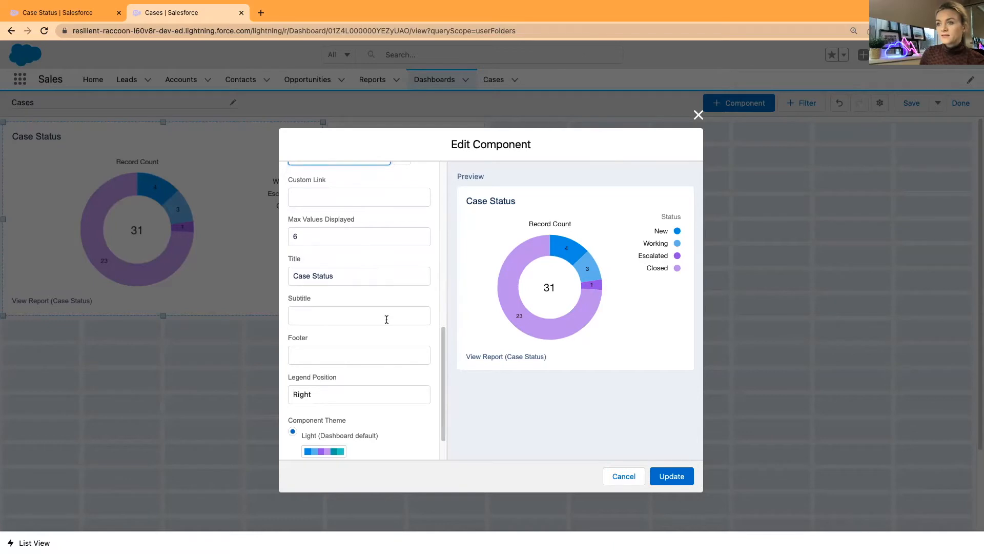
scroll(381, 316, down, 2)
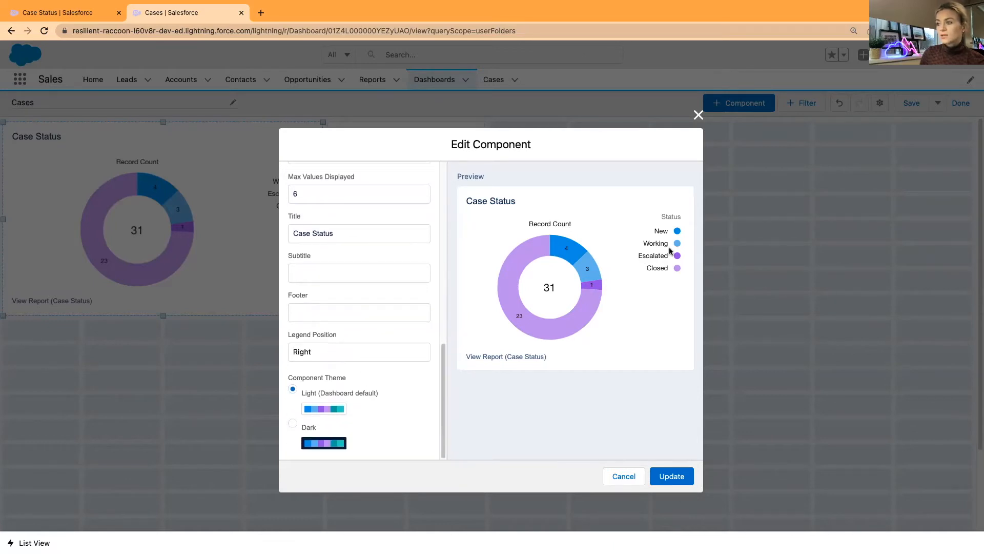
click(320, 353)
click(323, 364)
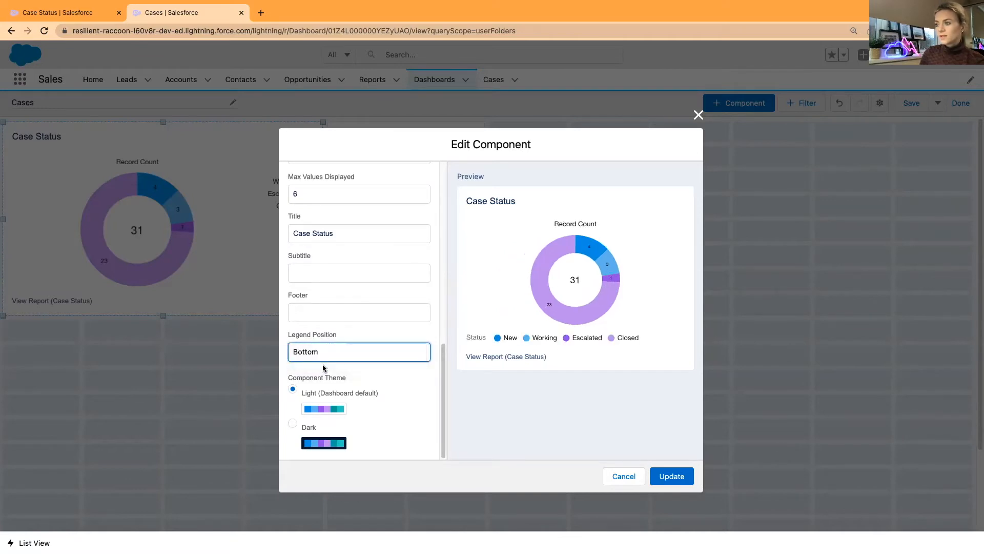
click(671, 478)
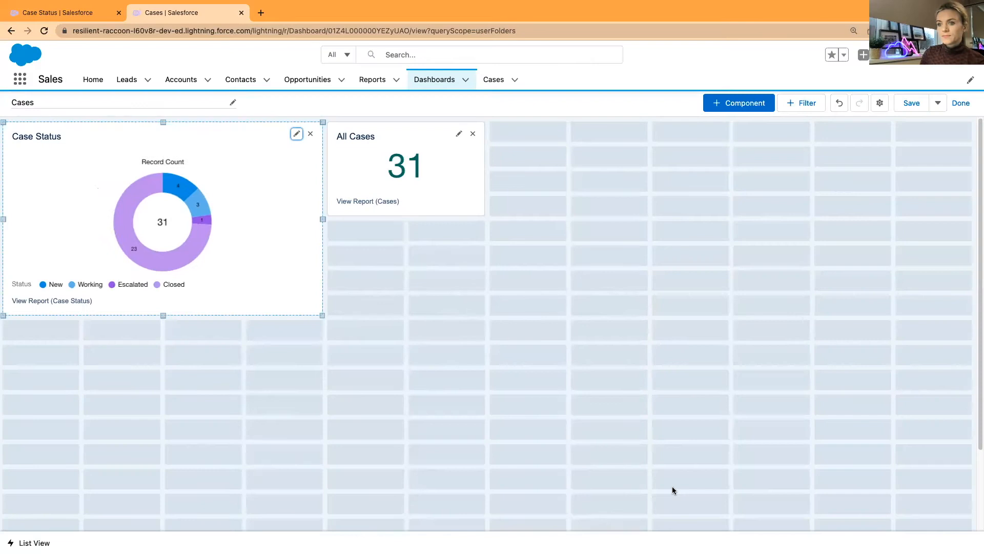
click(296, 135)
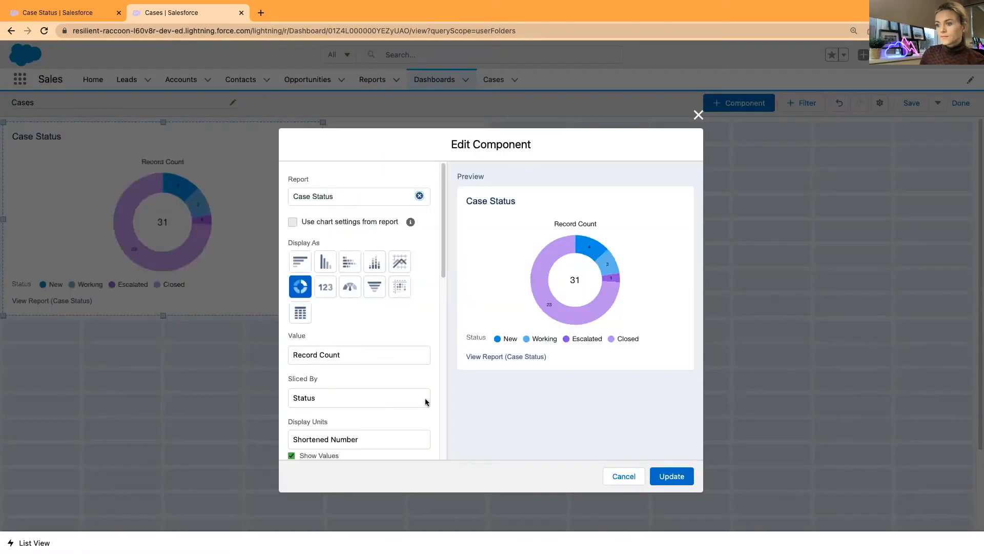
Put the Case Status legend back on the right and apply it
scroll(410, 393, down, 5)
click(364, 352)
click(340, 339)
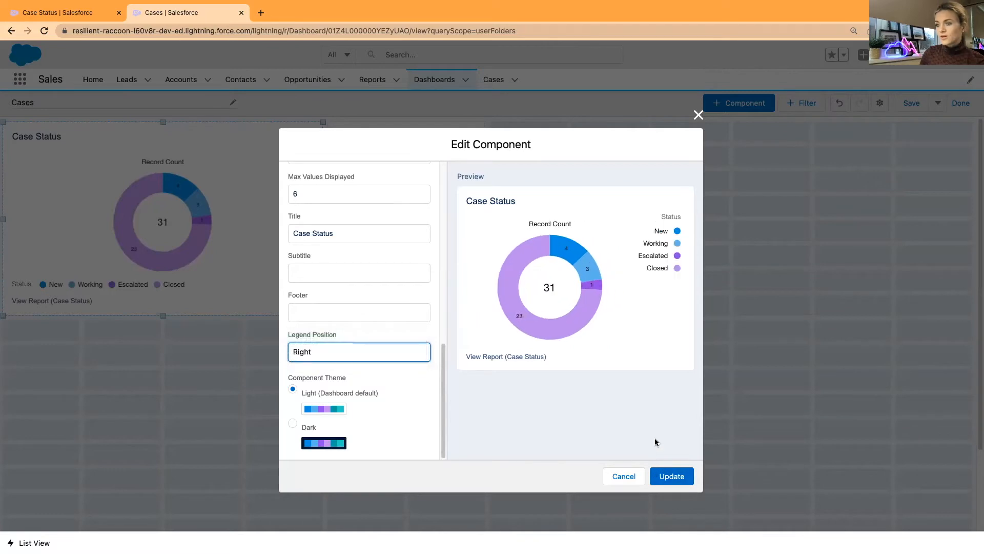
click(671, 476)
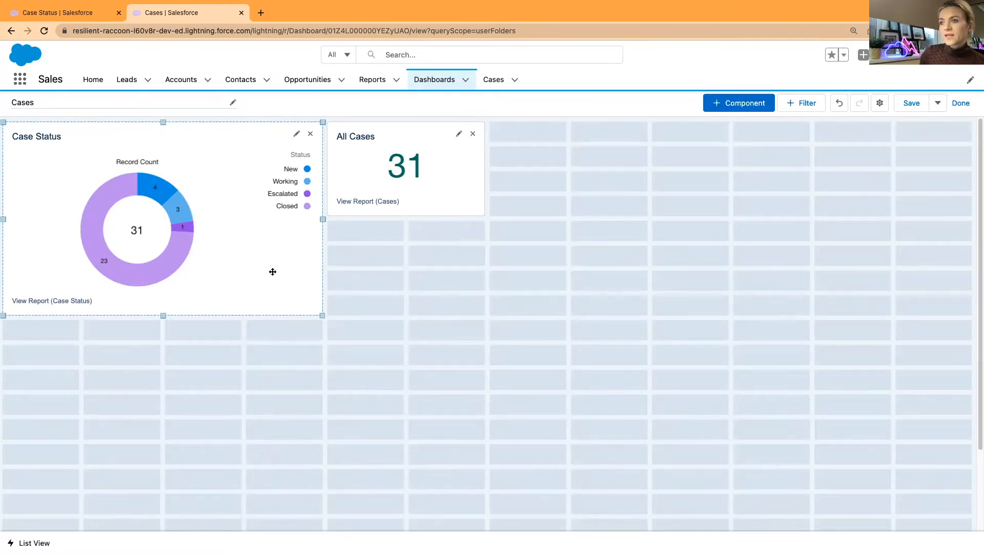
Give the Case Status donut a dark component theme
click(296, 134)
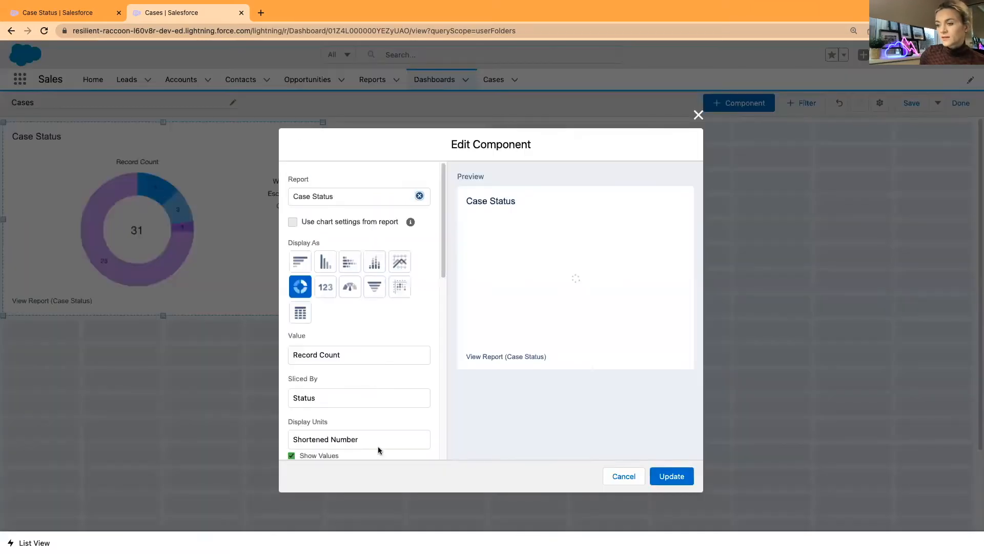
scroll(369, 431, down, 5)
click(330, 446)
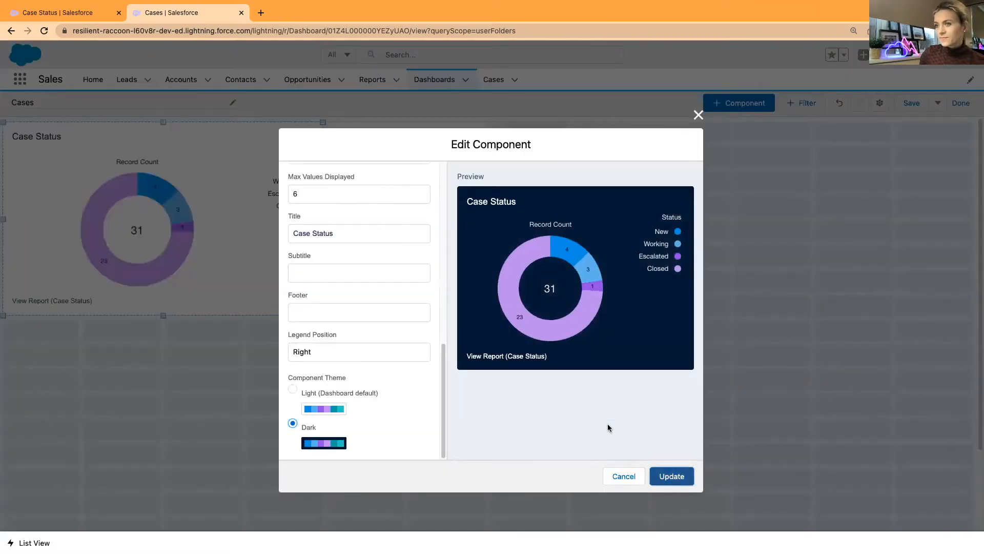
click(672, 476)
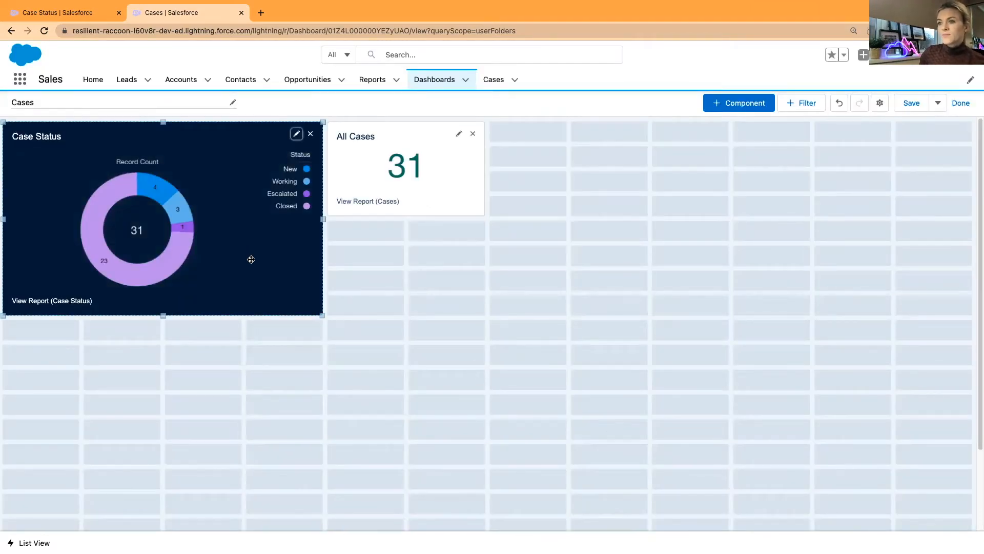
Start a new dashboard component using the Cases report as its source
click(747, 104)
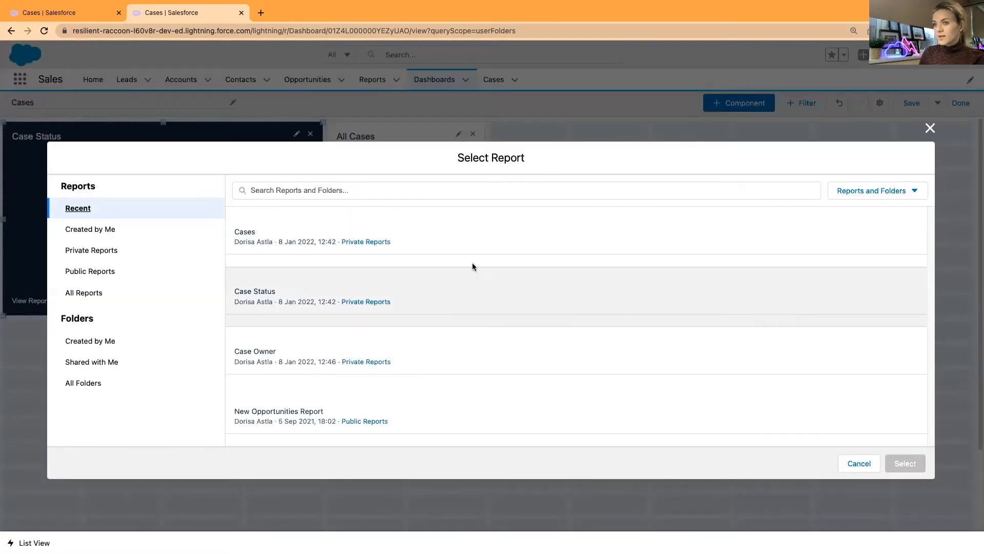
click(433, 242)
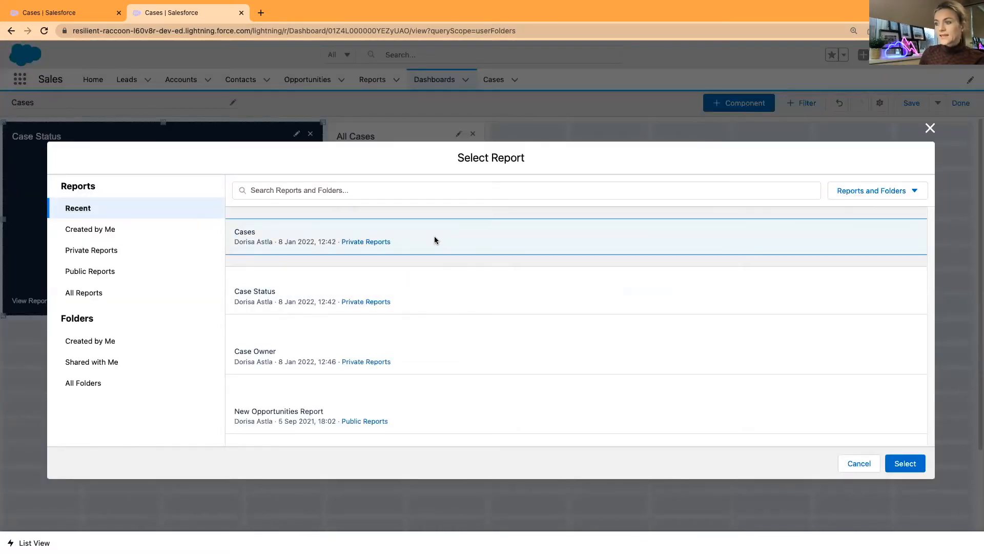
click(901, 464)
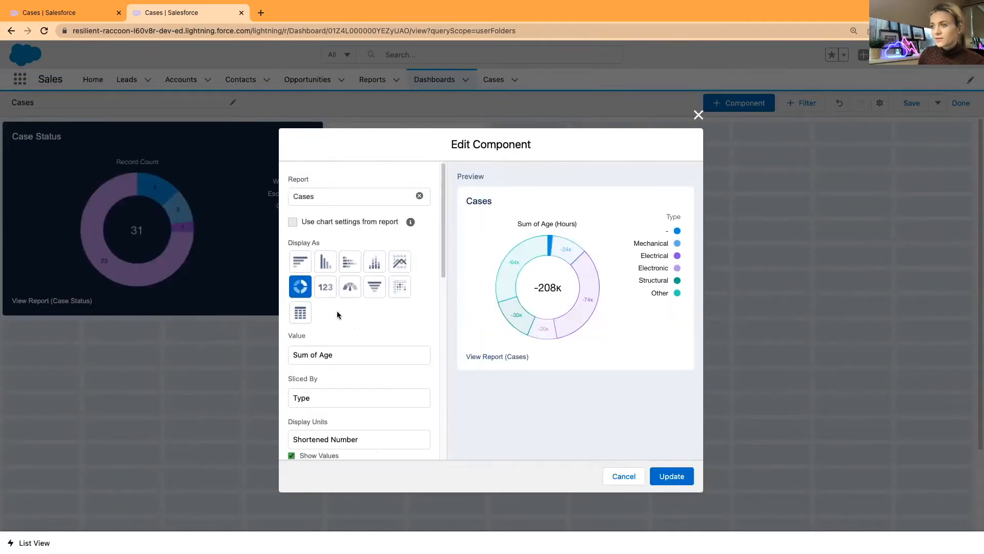
Make it a horizontal bar chart grouped by Account Name, then Type
click(300, 261)
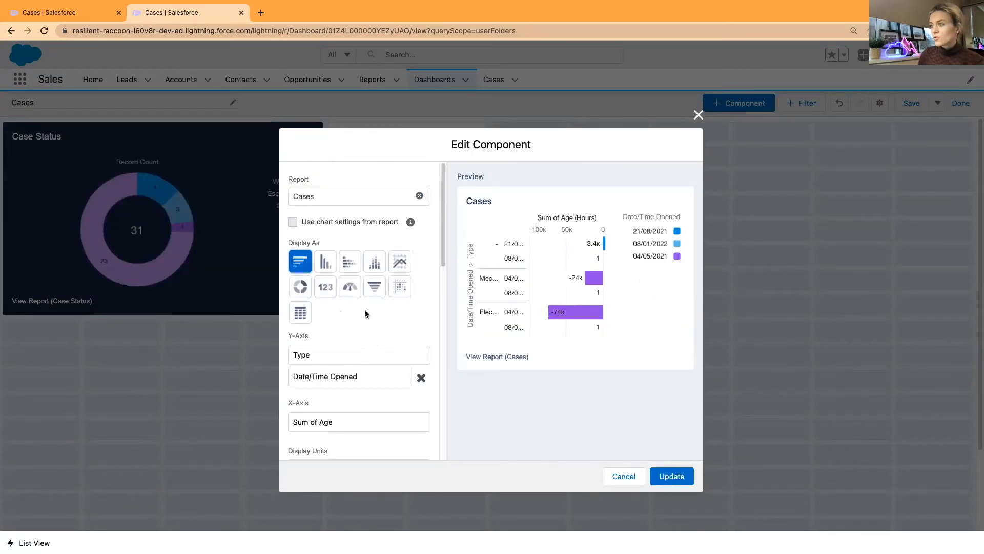
click(350, 267)
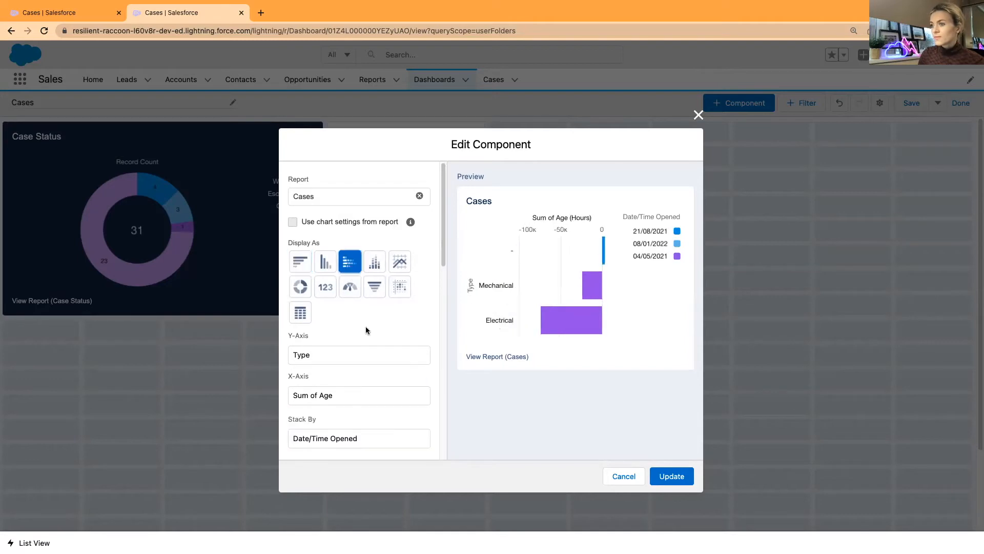
click(318, 272)
click(300, 265)
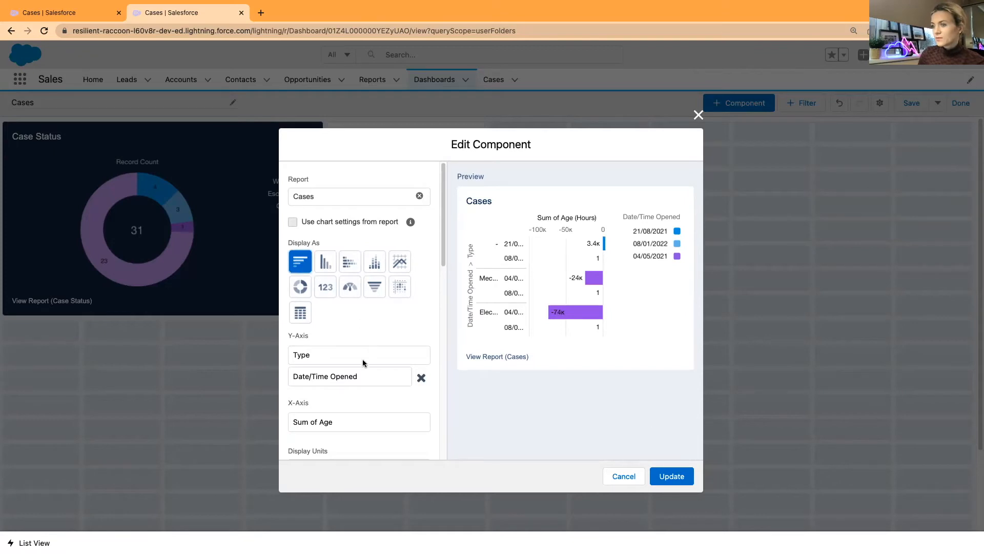
click(371, 380)
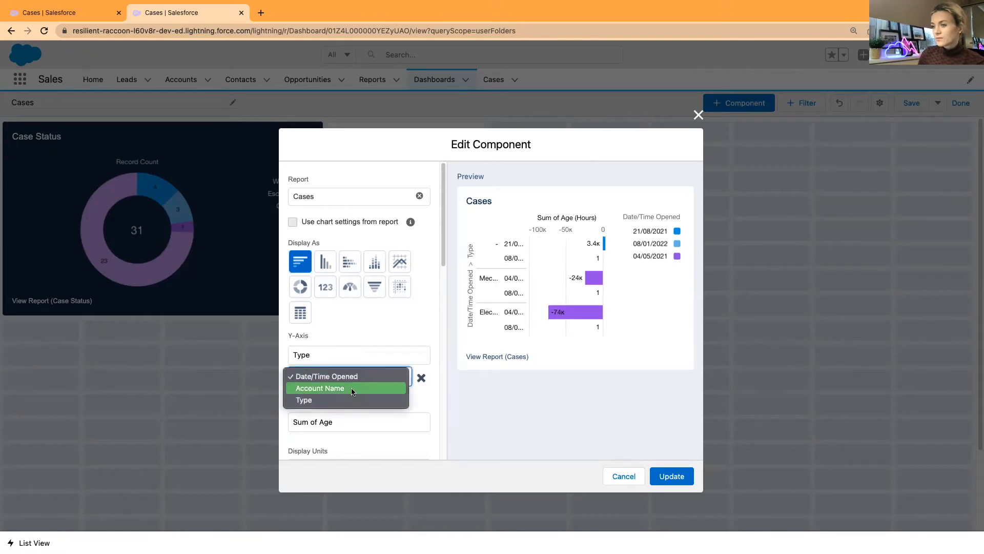
click(352, 389)
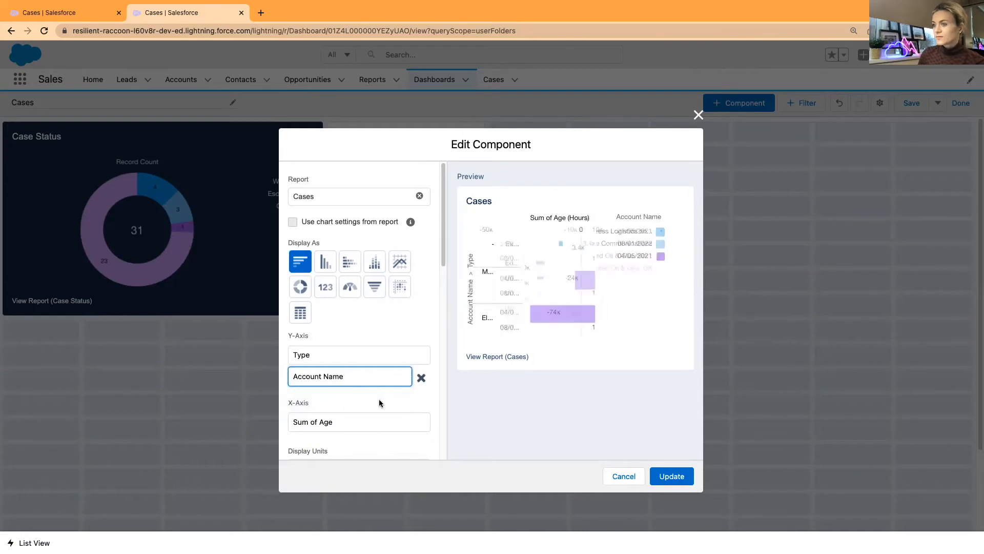
click(352, 362)
click(351, 341)
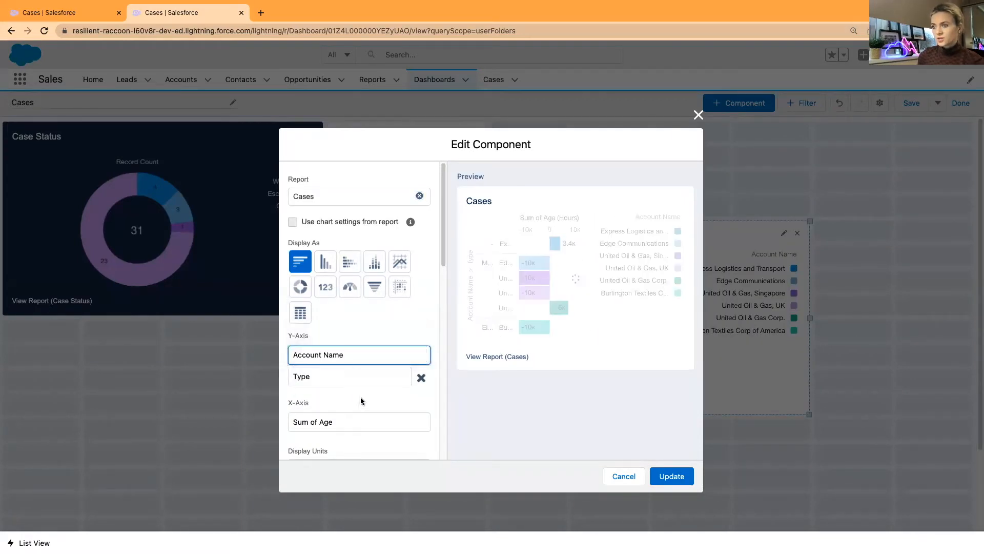
Measure the bars by Record Count and add the chart to the dashboard
scroll(354, 402, down, 3)
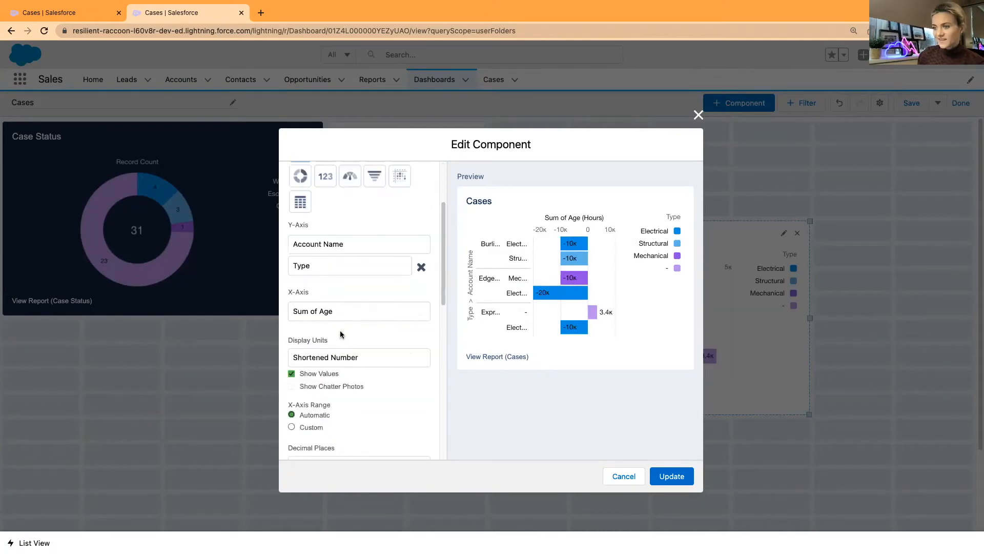
click(340, 313)
click(340, 320)
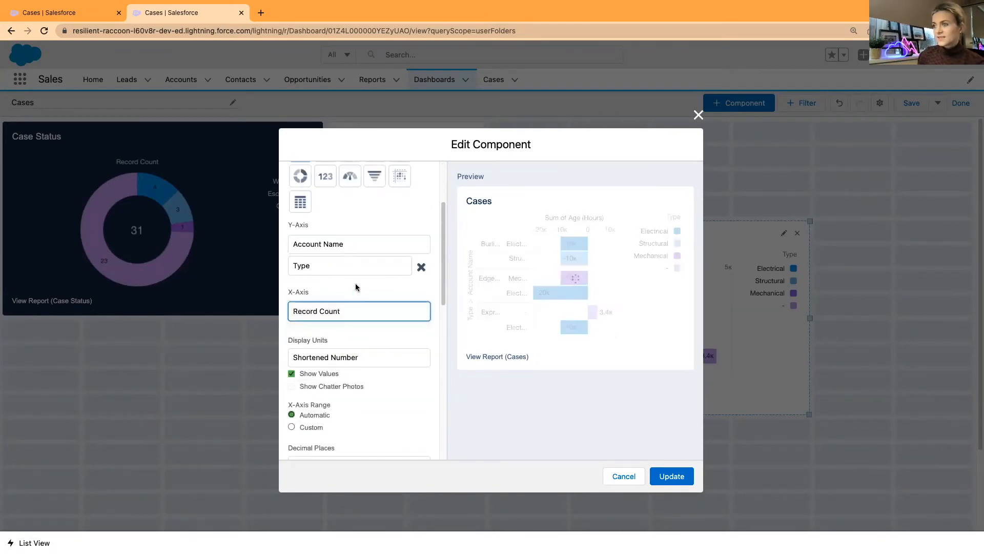
click(673, 476)
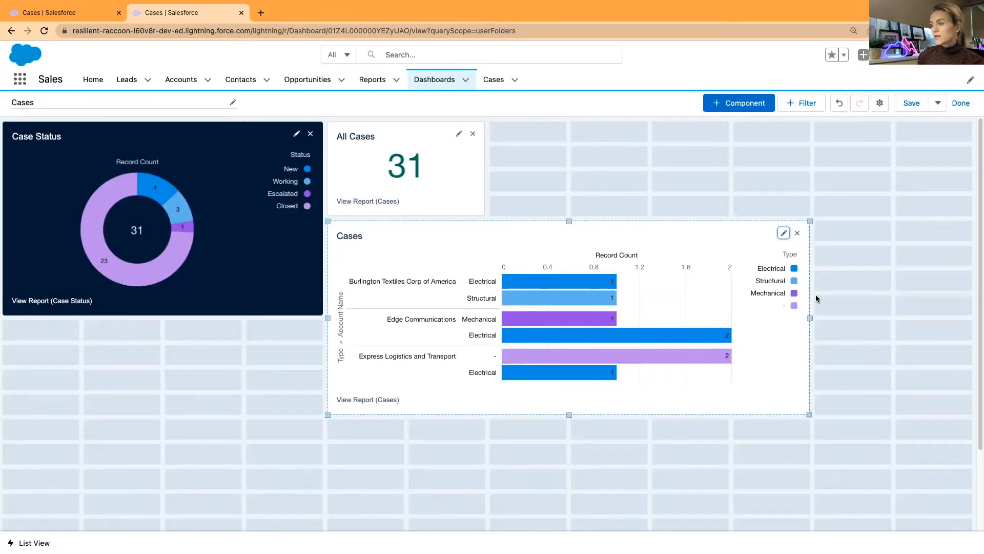
Move the Cases chart beside All Cases and switch the Case Status donut to the Light theme
drag(806, 321, 716, 163)
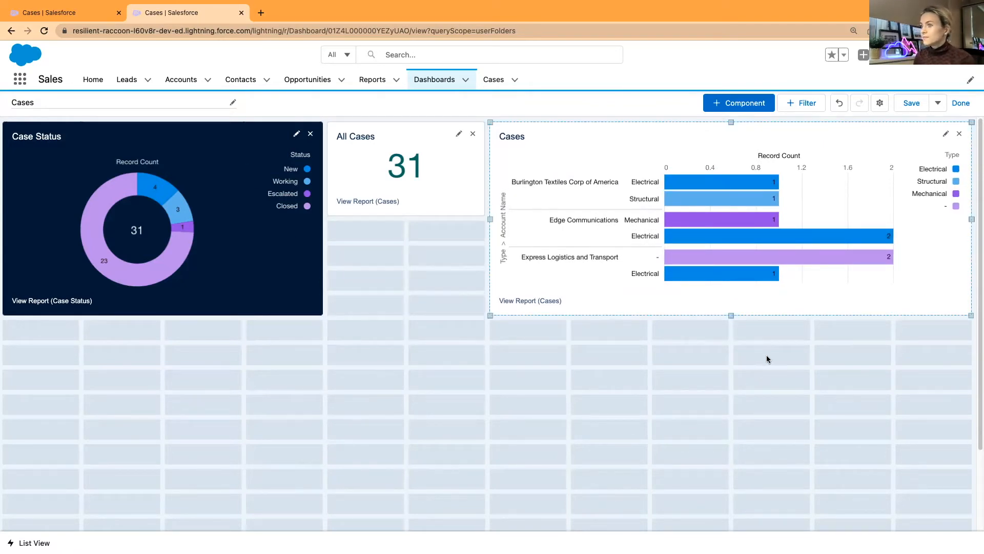
click(297, 135)
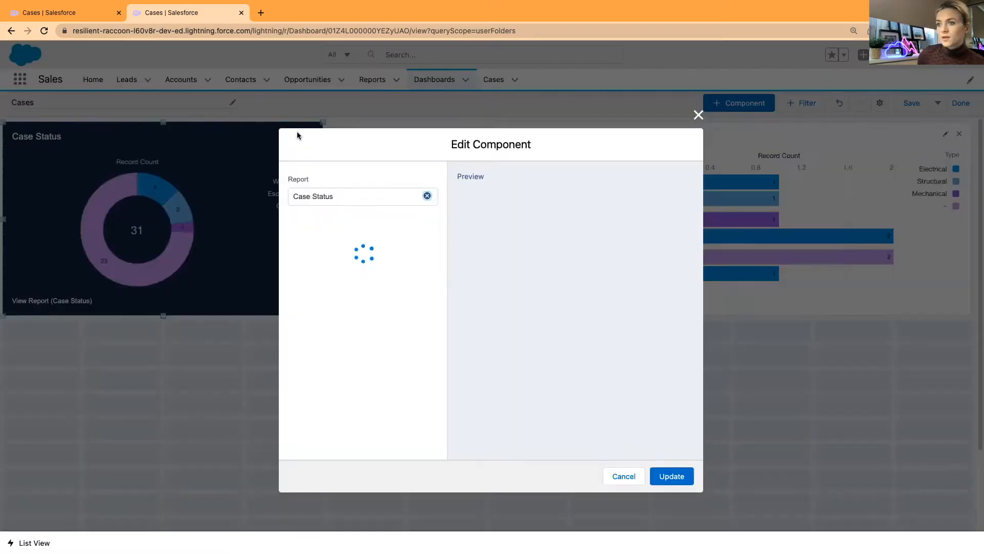
scroll(392, 397, down, 10)
click(315, 392)
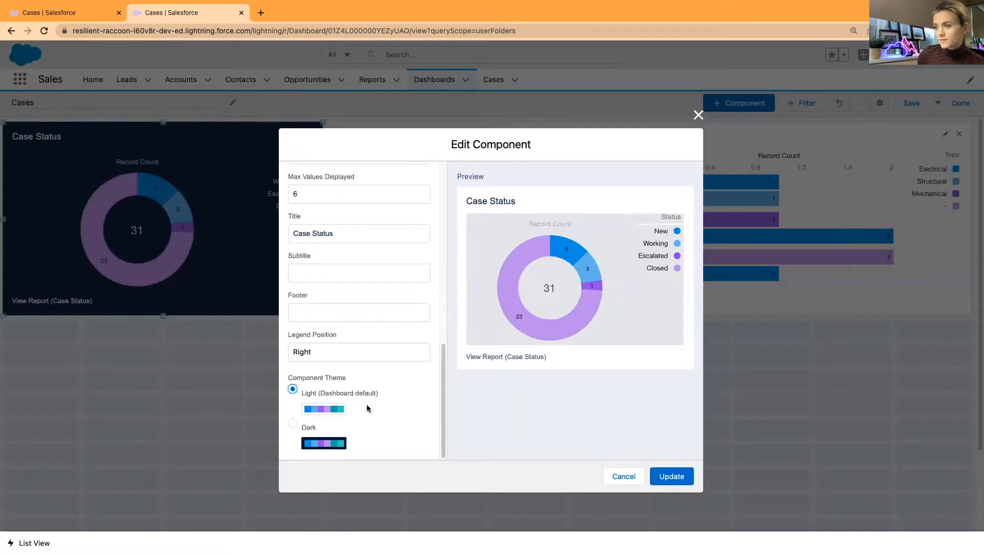
click(661, 476)
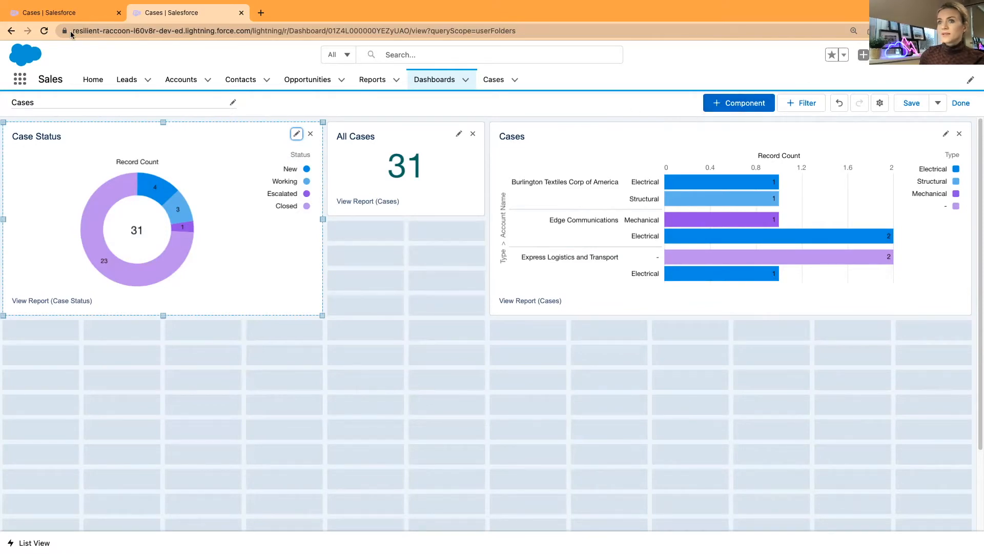
Edit the Cases report, turning the Type and Account Name groupings into detail columns
click(65, 12)
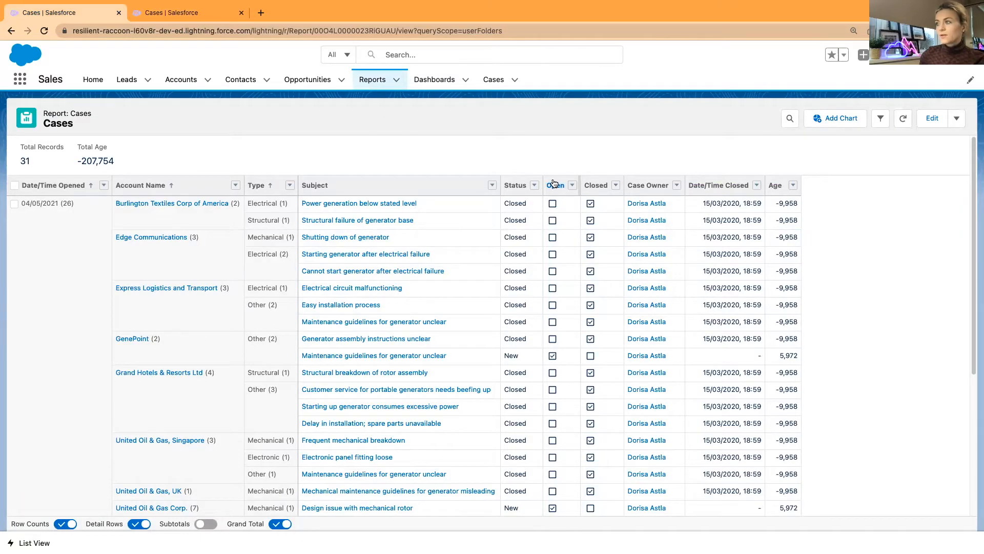
click(931, 119)
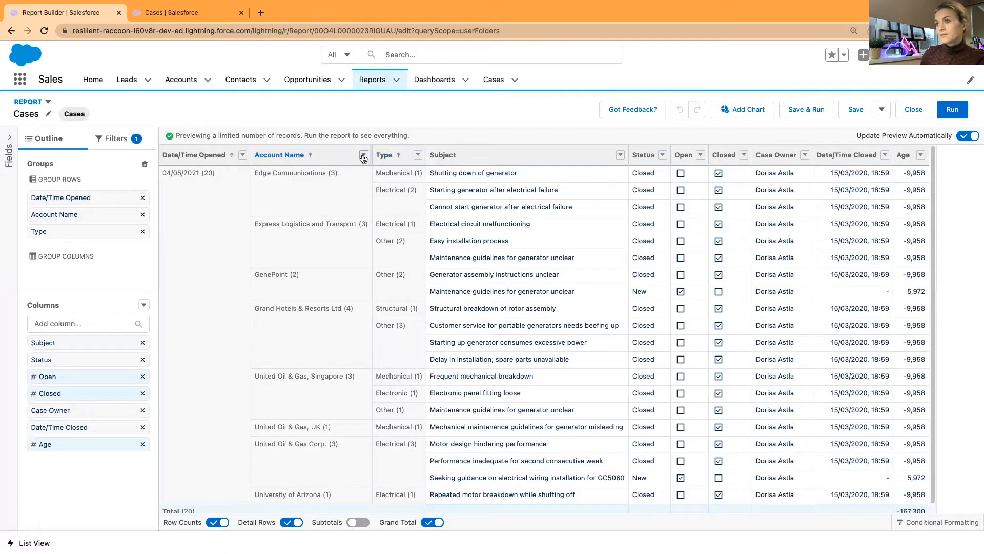
click(418, 155)
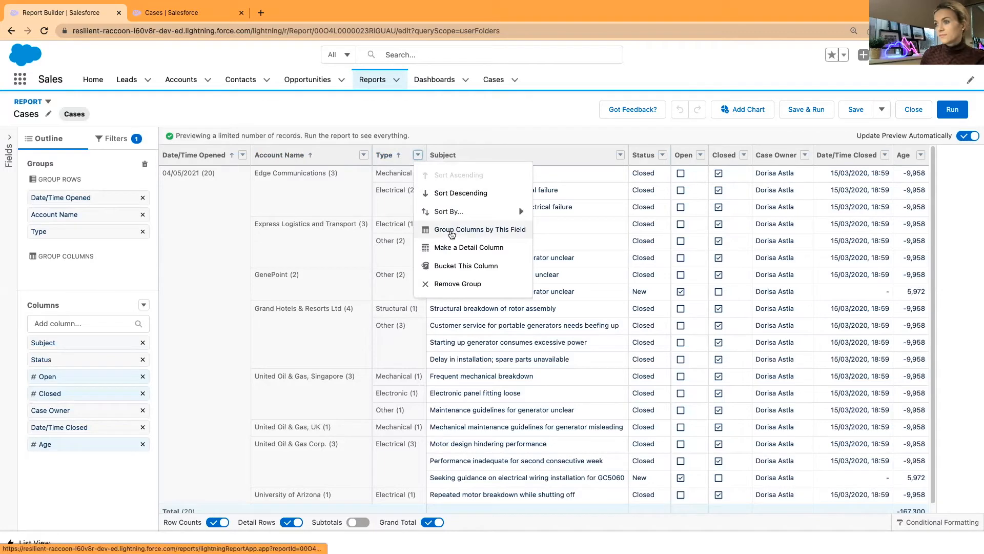
click(454, 252)
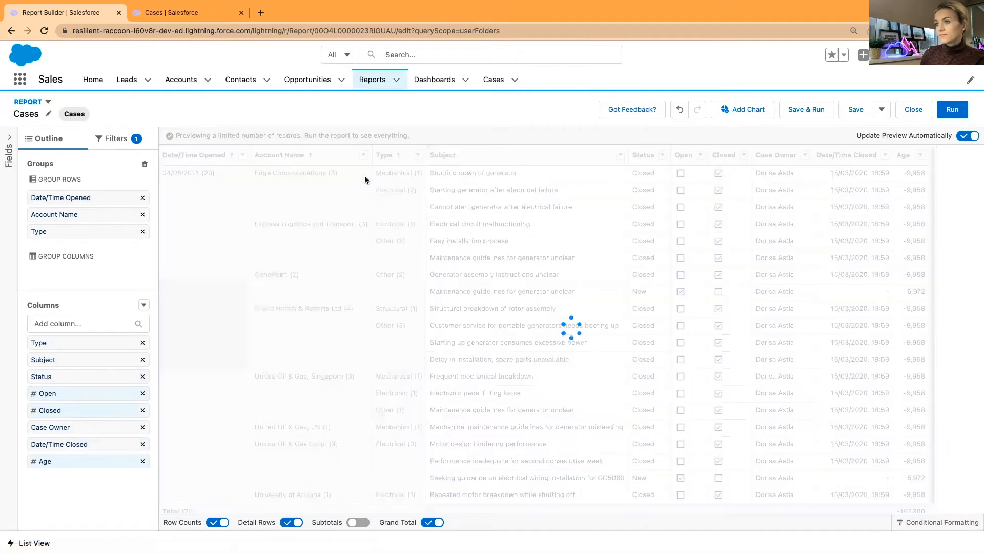
click(363, 154)
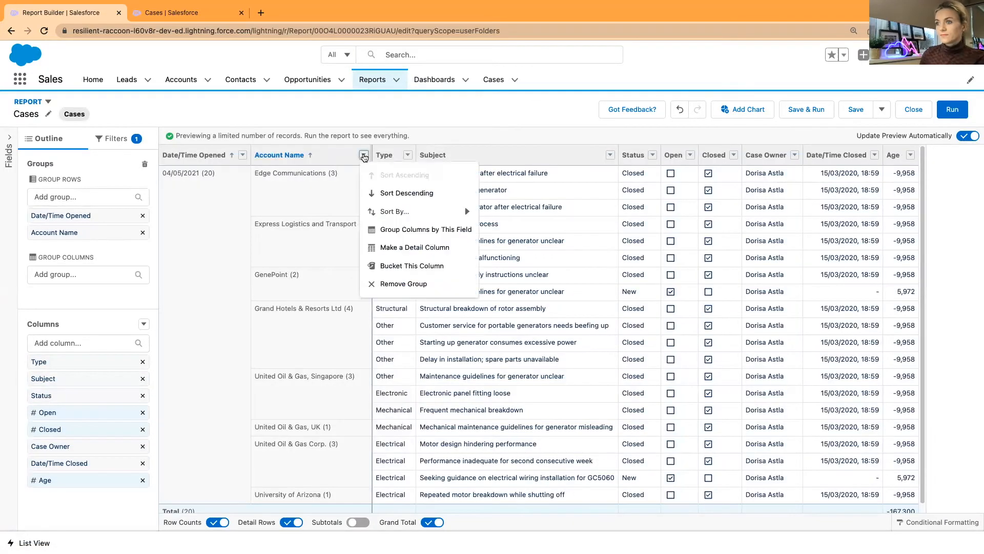
click(395, 248)
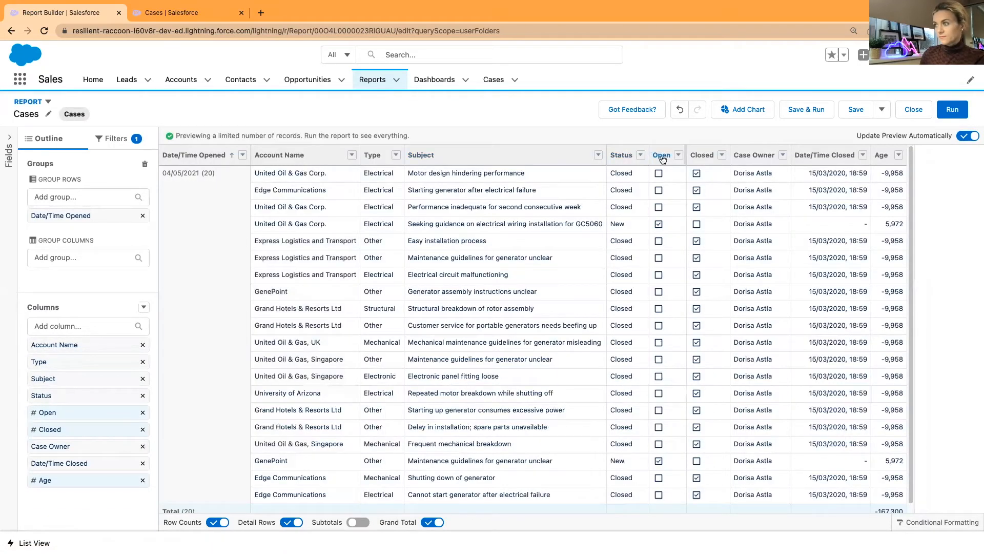
Move the Open and Closed columns to the front, summarize both, and save the report
drag(660, 152, 290, 154)
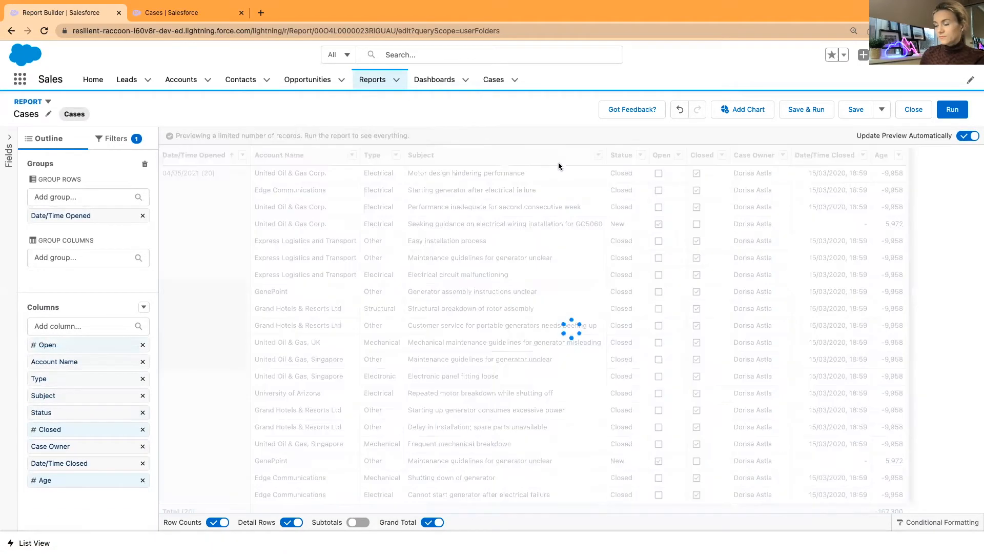
drag(701, 155, 307, 154)
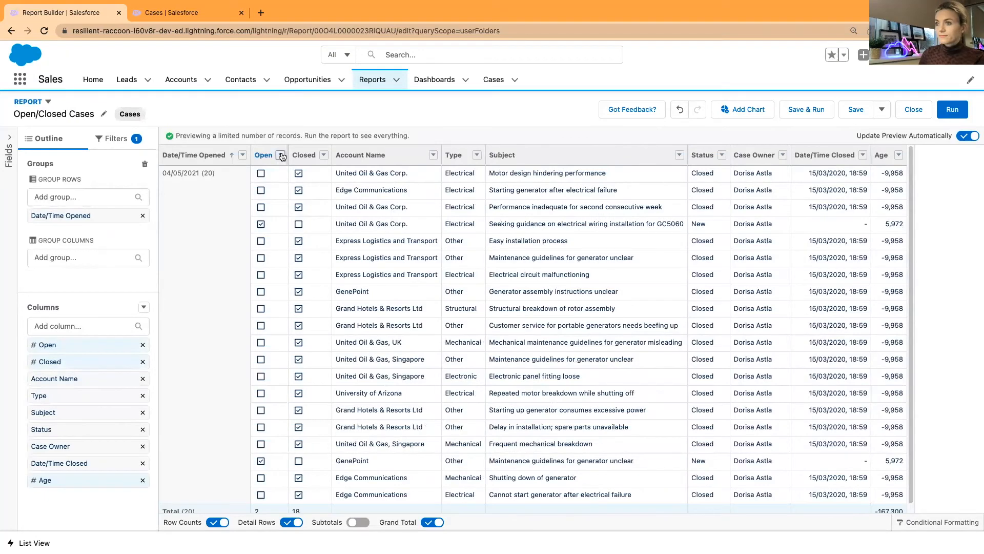
click(281, 155)
click(306, 266)
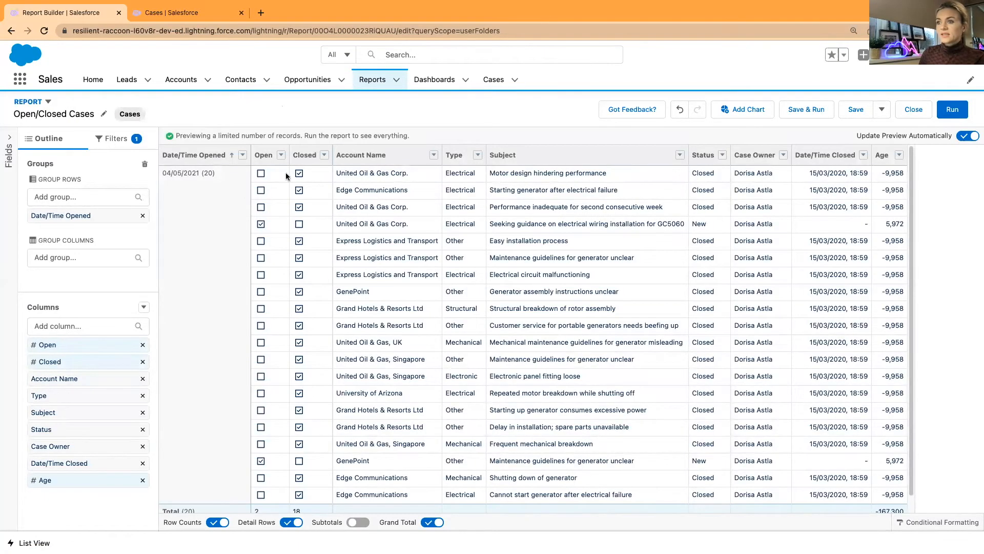
click(324, 155)
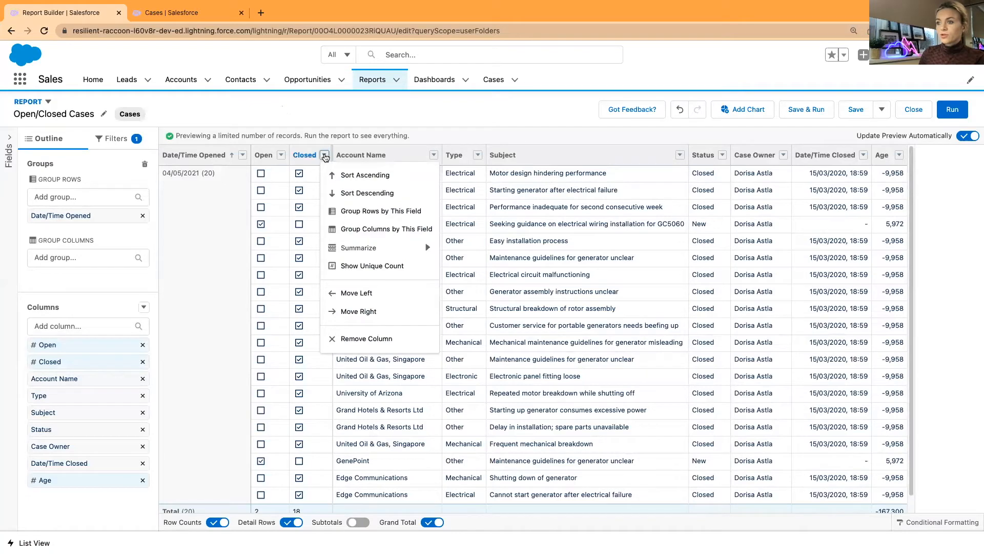
click(355, 268)
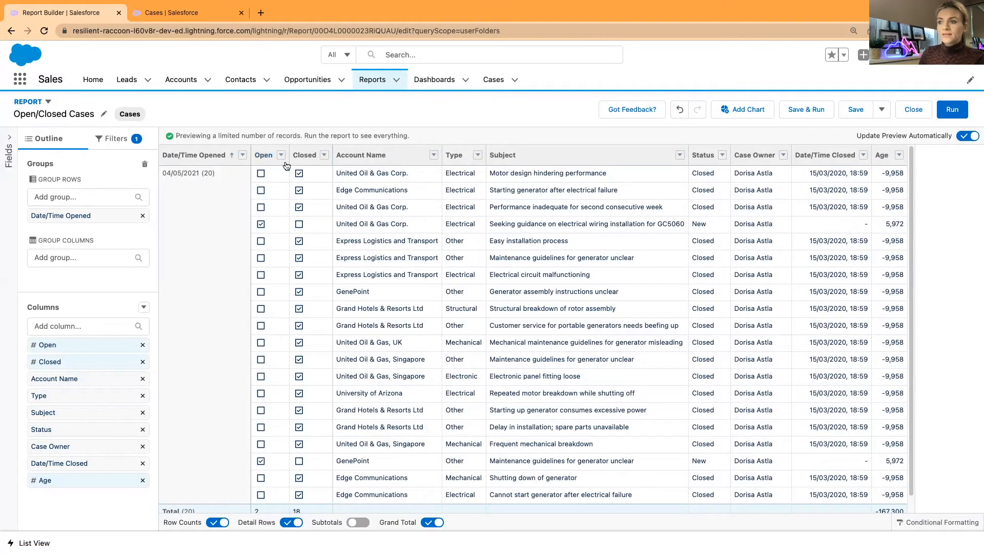
click(856, 110)
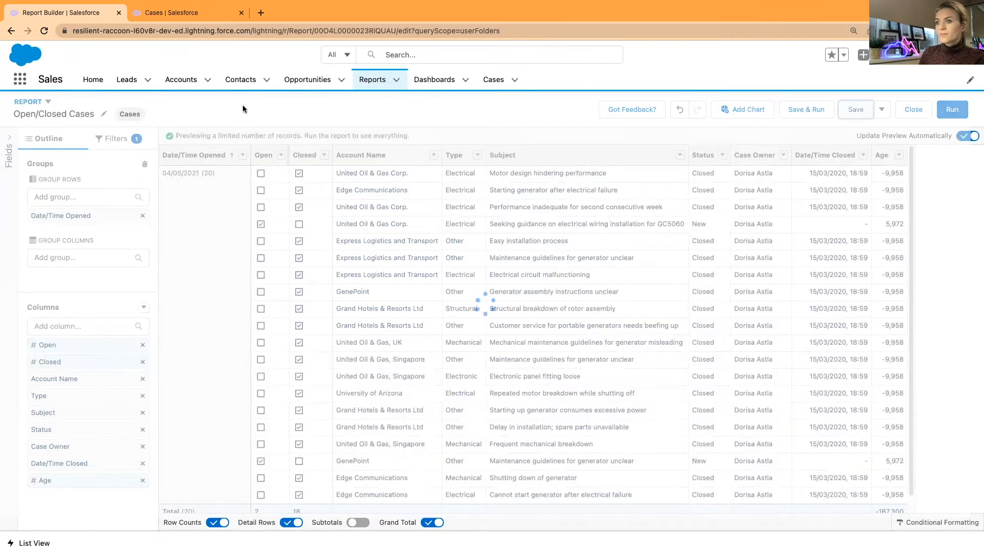
Add an Open/Closed Cases metric tile measuring Sum of Open to the dashboard
click(172, 14)
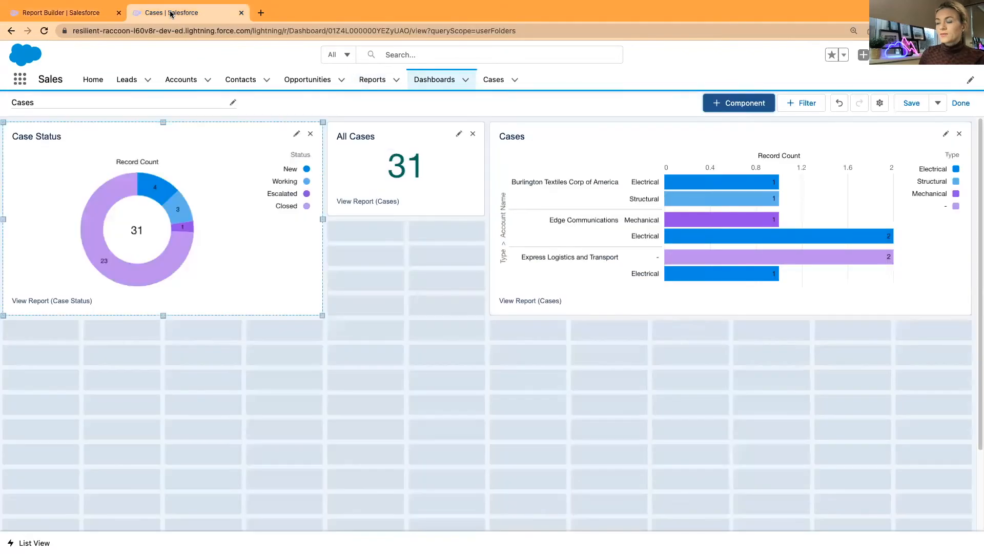
click(737, 105)
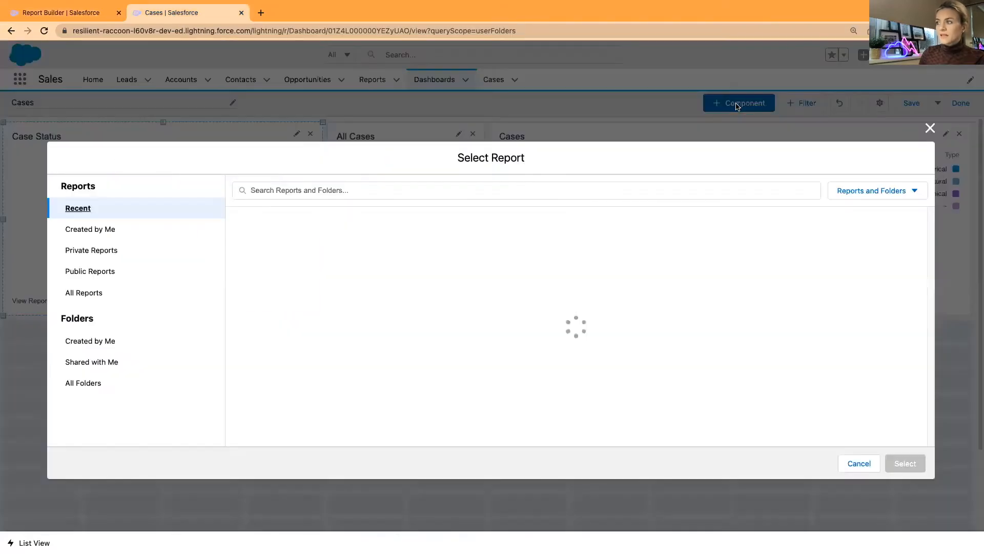
click(428, 235)
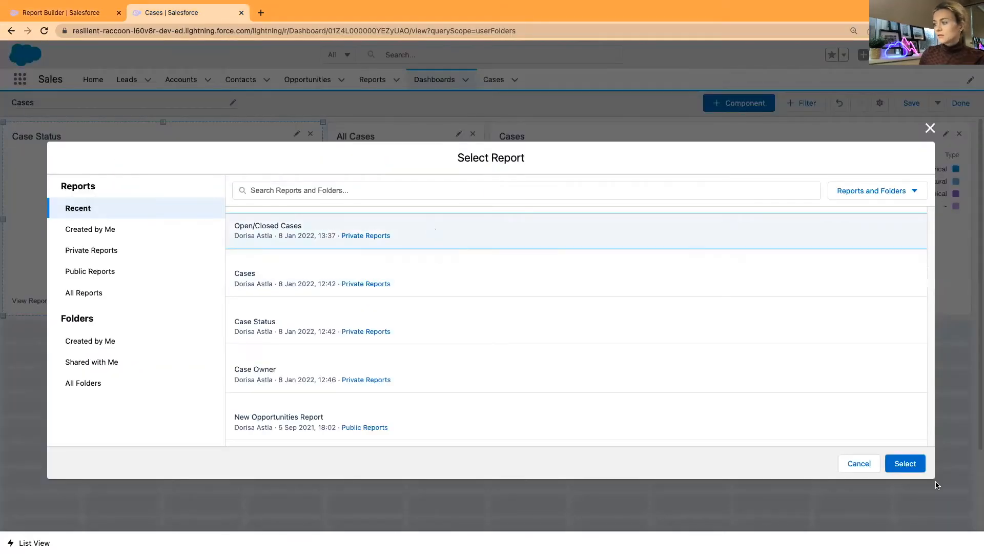
click(905, 463)
click(326, 287)
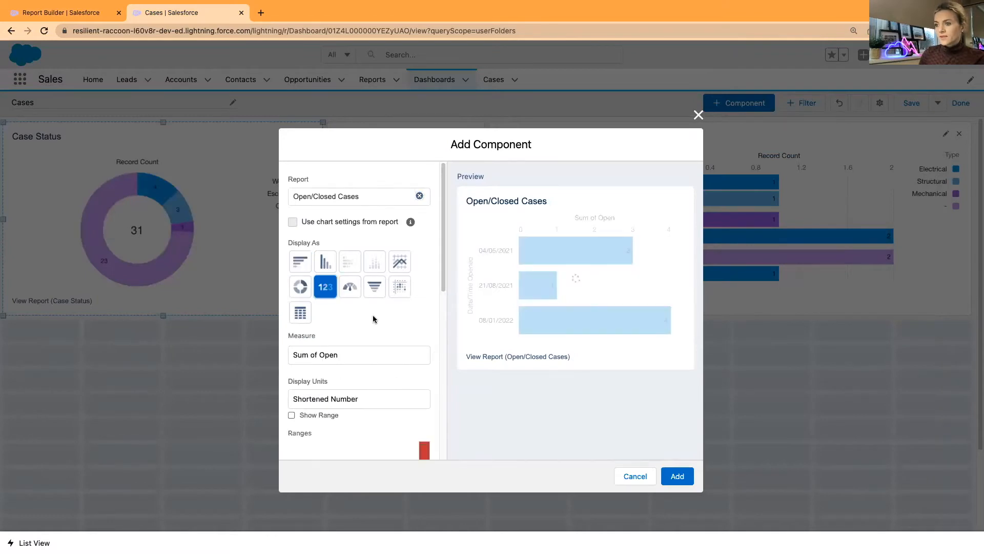
scroll(373, 319, down, 1)
click(357, 333)
click(357, 308)
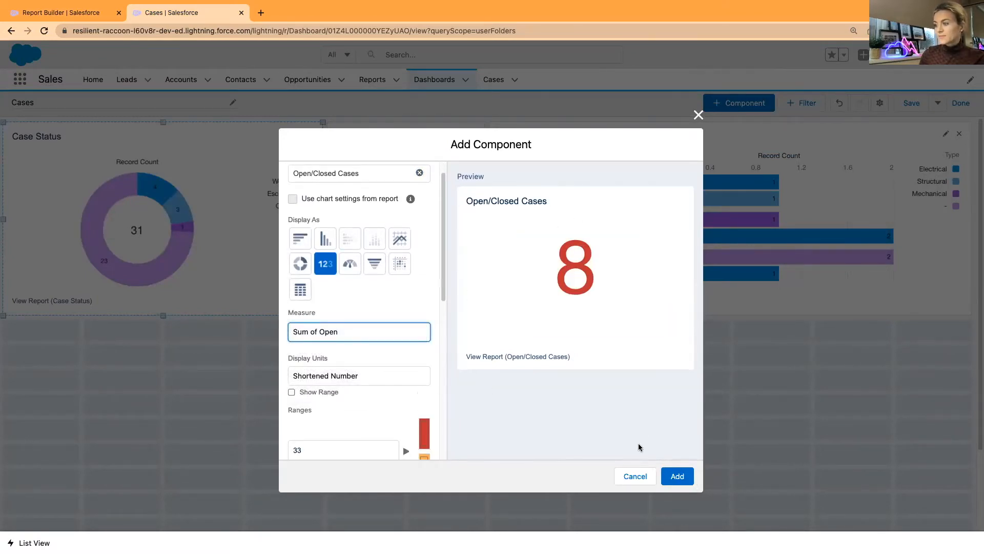
click(678, 476)
Place the metric under All Cases, make All Cases taller, and open the metric's settings
drag(115, 354, 406, 360)
click(413, 208)
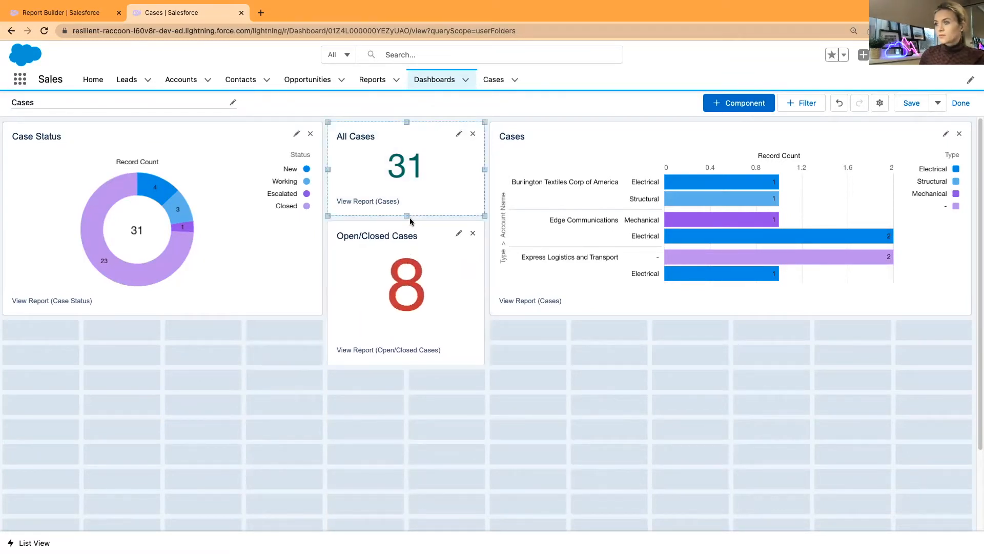
drag(407, 215, 406, 241)
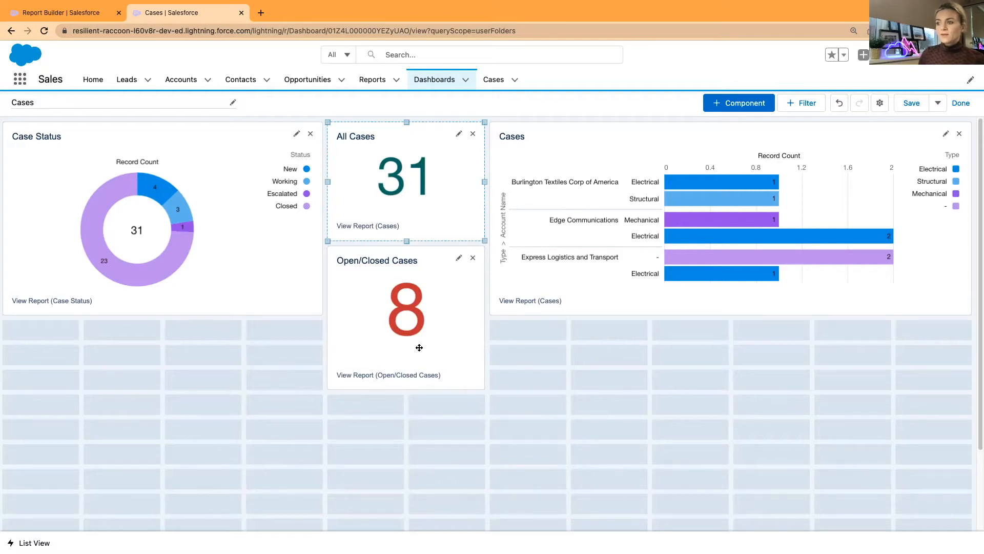
click(459, 257)
Retitle the metric tile to 'Open Cases'
scroll(382, 348, down, 10)
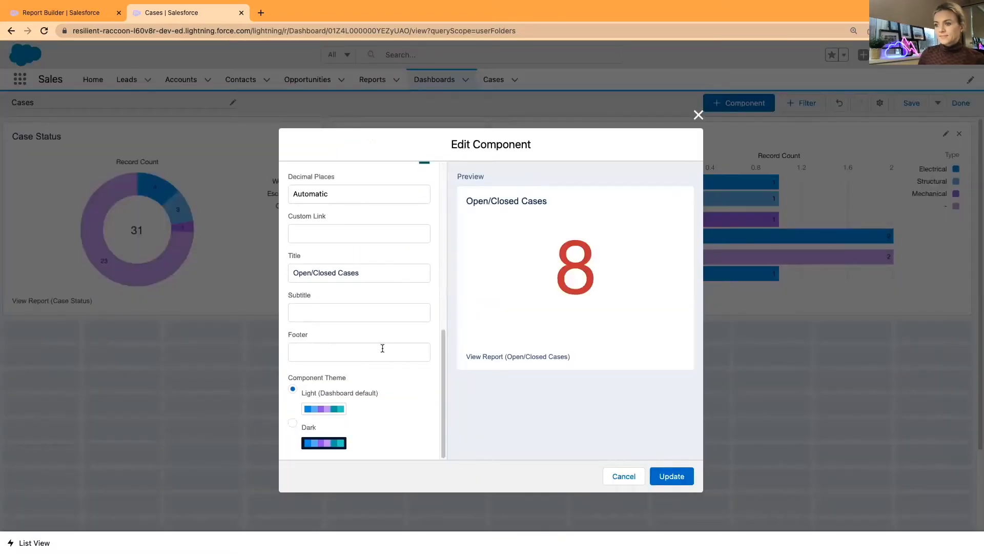
drag(340, 273, 313, 273)
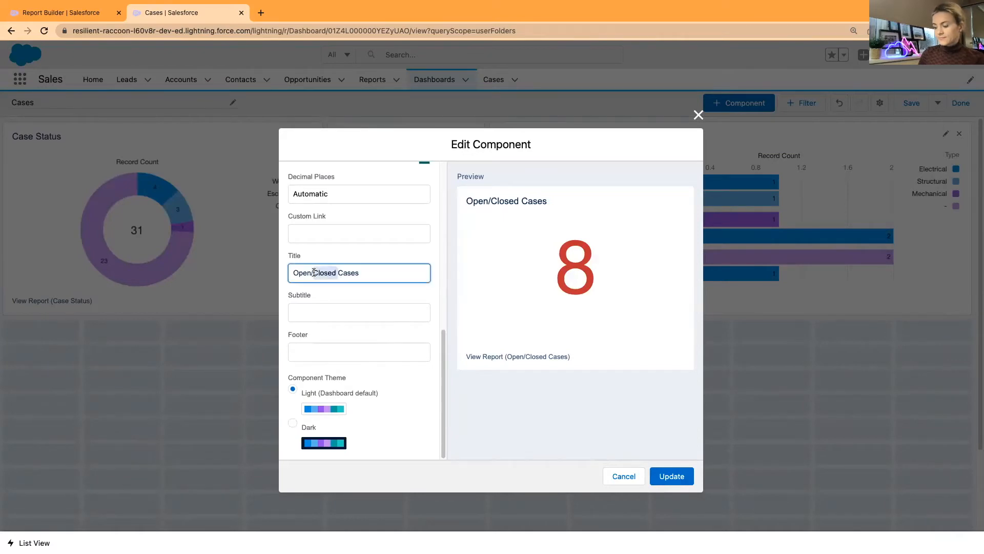
key(BackSpace)
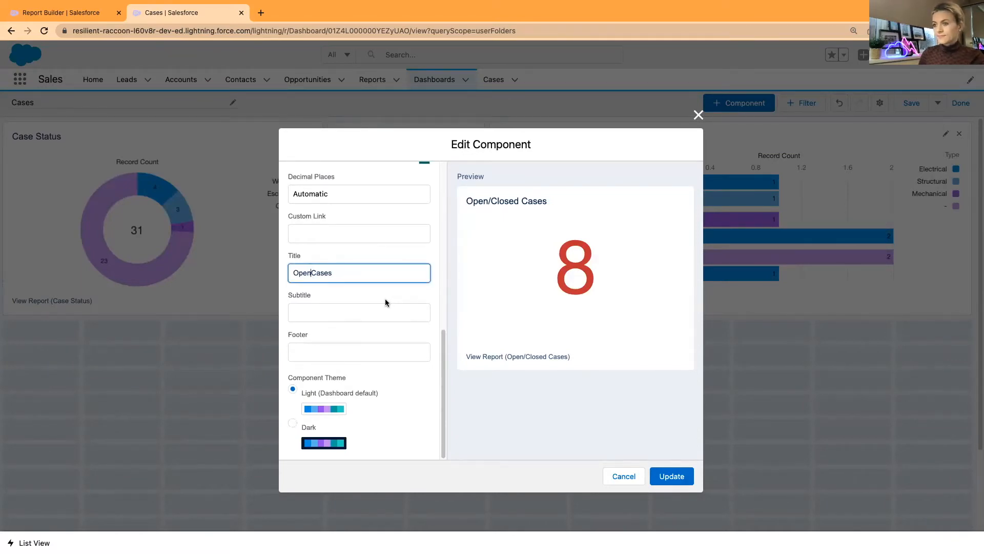
click(665, 476)
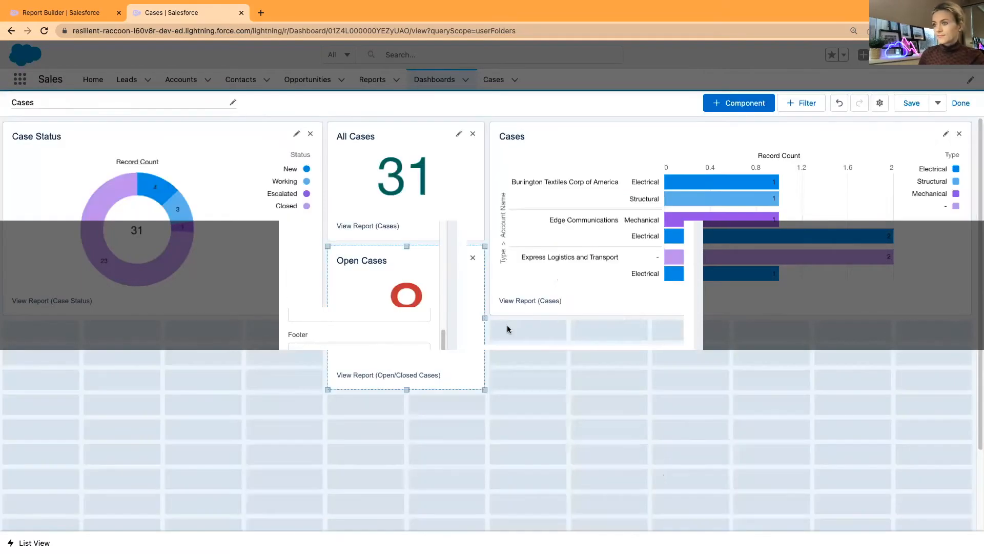
Add a 'Closed Cases' metric tile from Open/Closed Cases measuring Sum of Closed
click(739, 103)
click(411, 239)
click(905, 463)
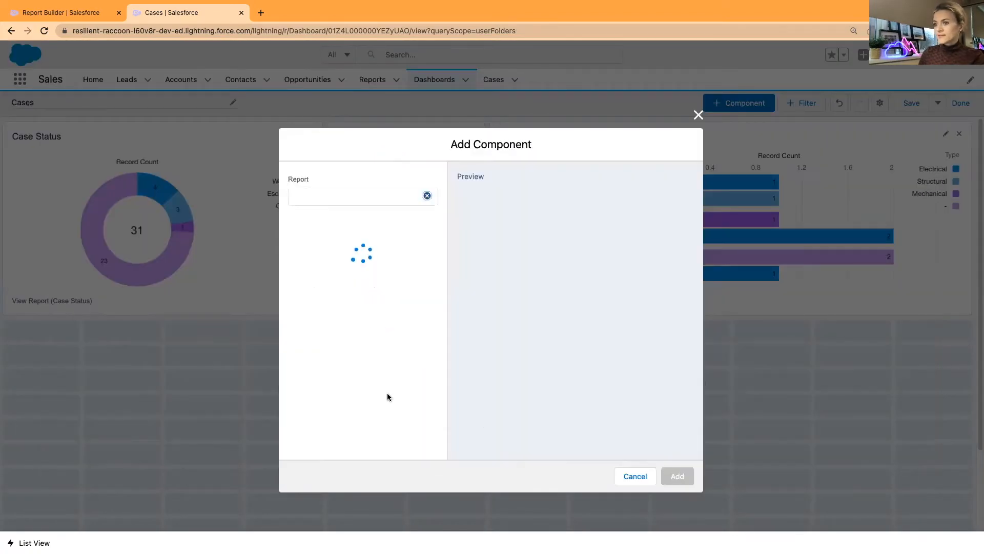
click(371, 358)
click(371, 355)
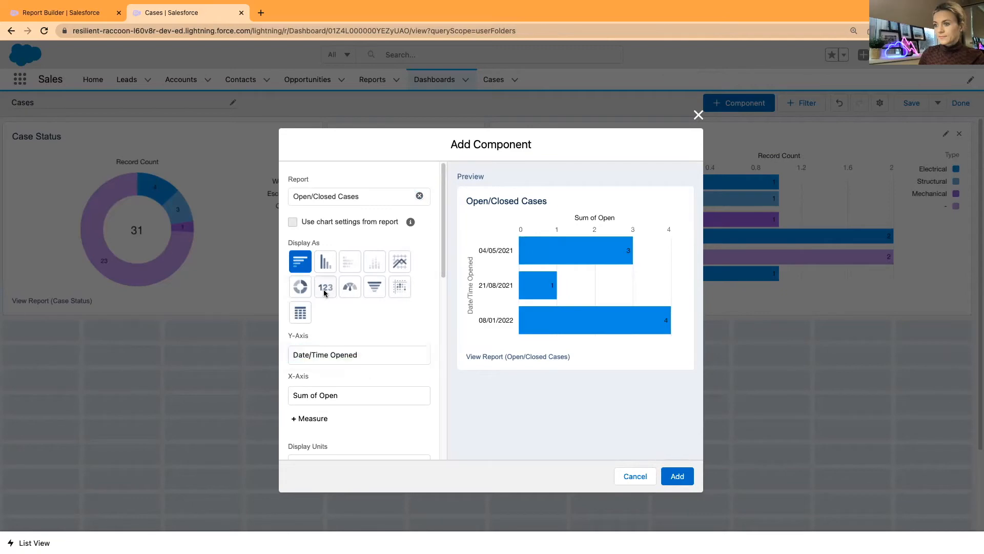
click(325, 286)
click(368, 355)
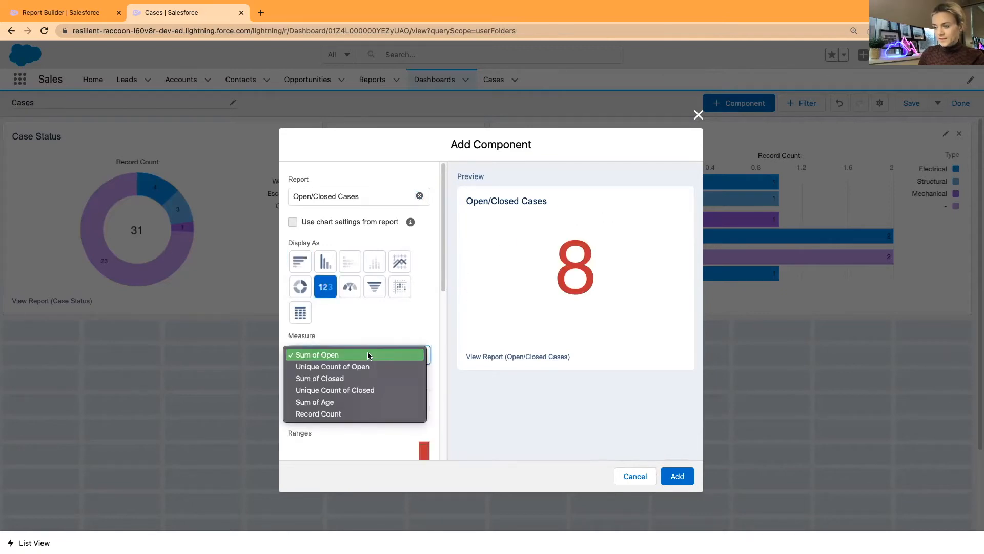
click(358, 378)
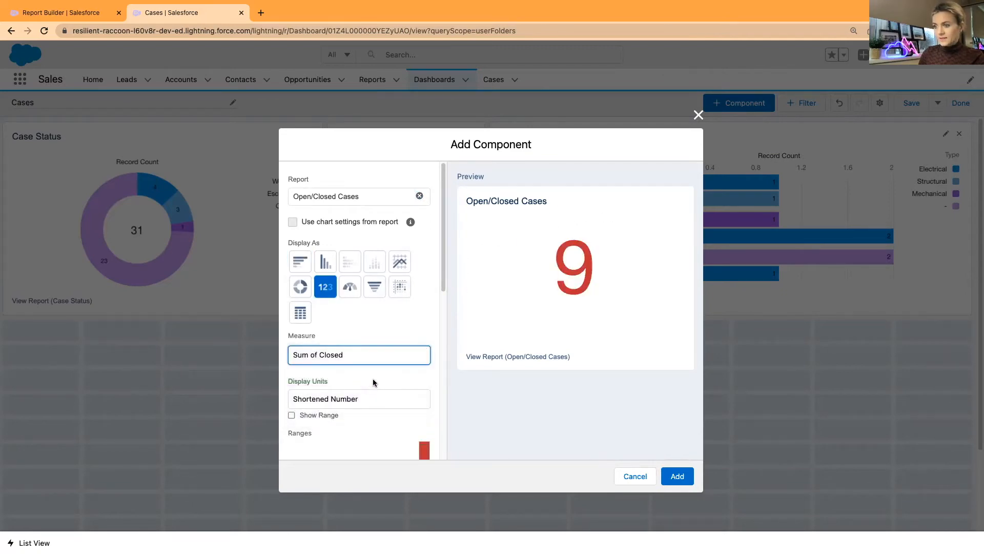
scroll(372, 381, down, 5)
scroll(372, 381, down, 2)
drag(314, 271, 292, 272)
key(BackSpace)
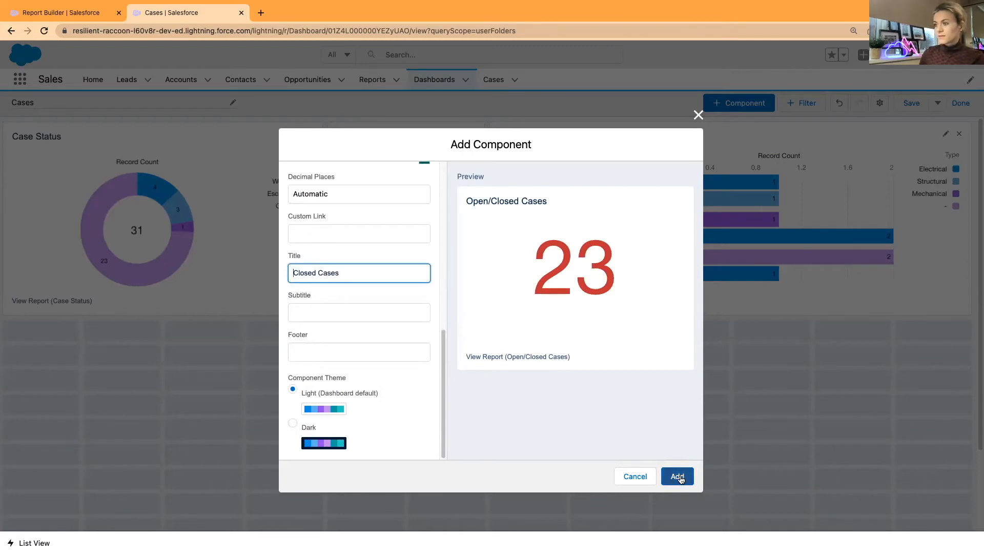
click(677, 476)
Place Closed Cases beneath Open Cases and adjust both tiles' heights
drag(152, 408, 446, 426)
scroll(516, 442, down, 2)
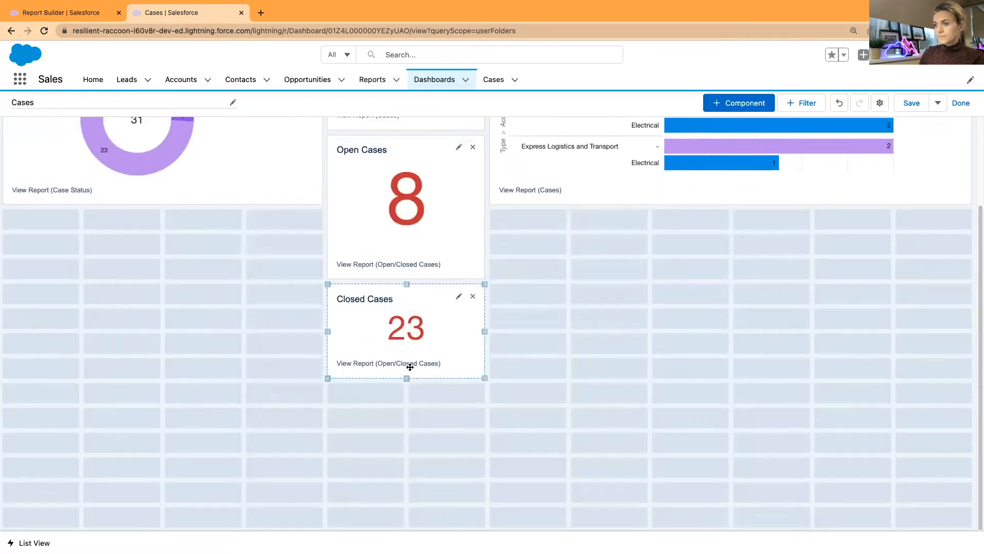
scroll(407, 267, up, 2)
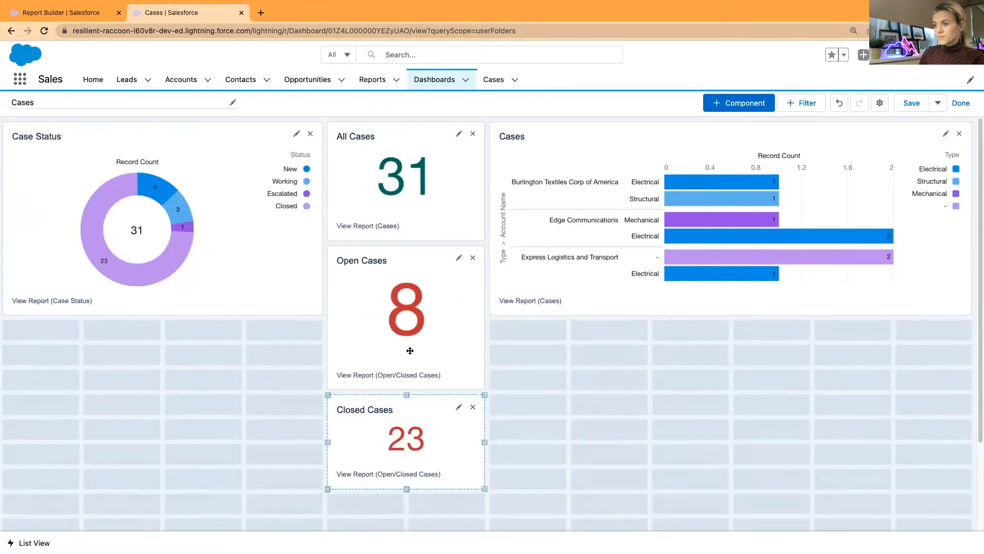
drag(408, 489, 417, 452)
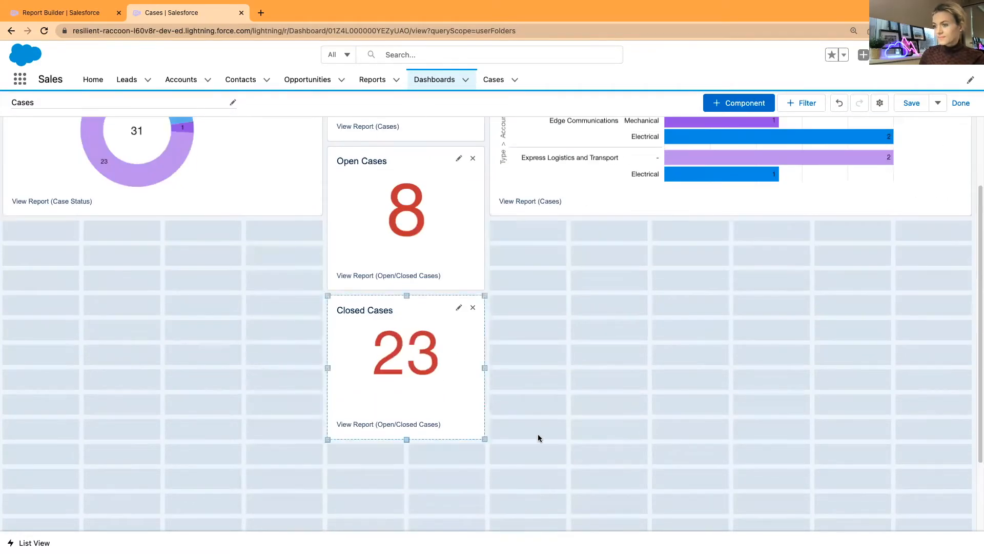
scroll(534, 436, up, 2)
click(435, 355)
drag(407, 390, 407, 365)
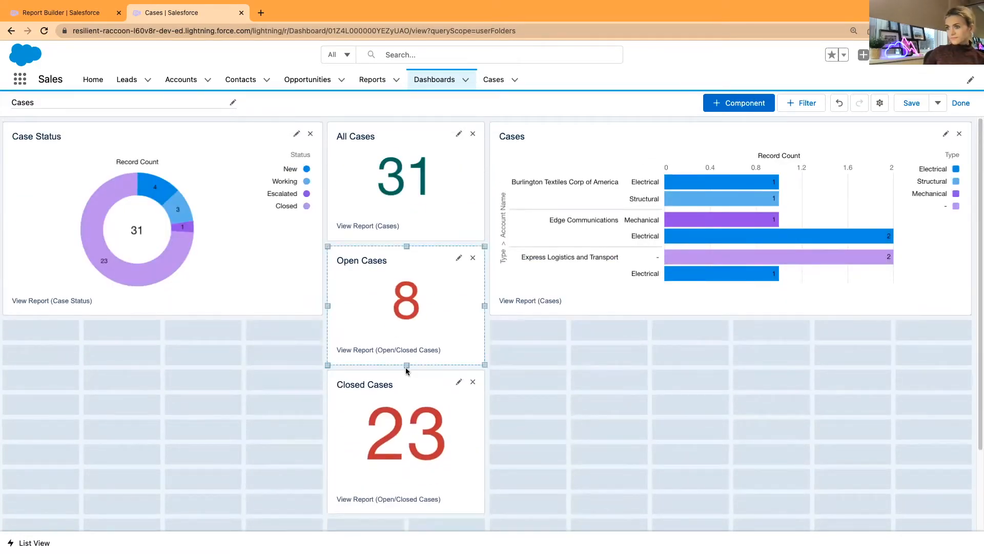
scroll(411, 379, down, 2)
click(416, 349)
drag(407, 413, 409, 388)
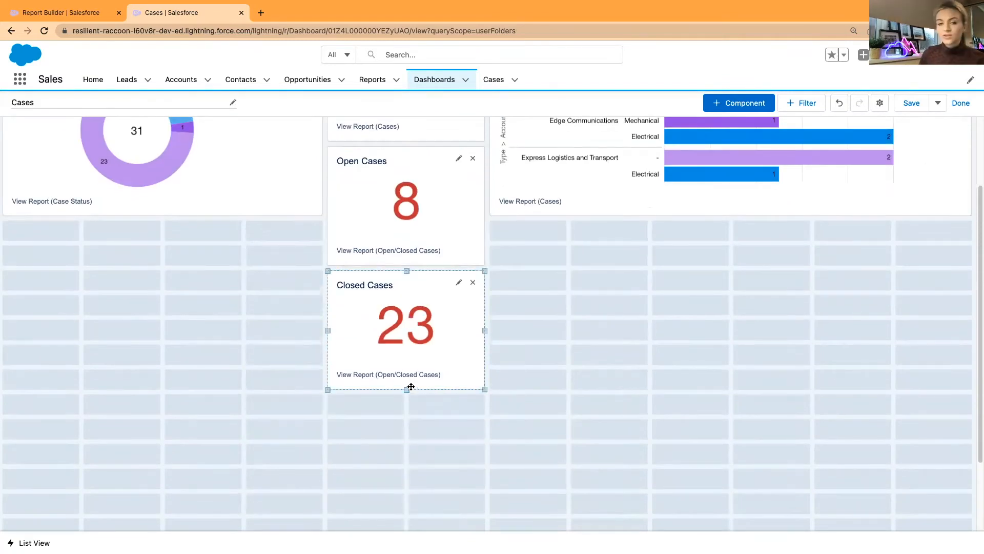
scroll(412, 385, up, 1)
scroll(412, 384, up, 1)
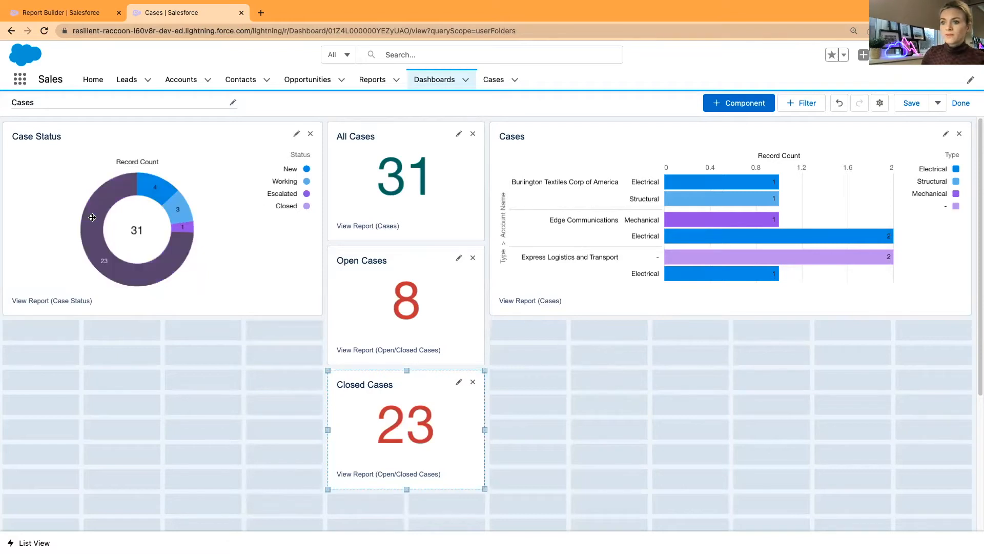
mouse_move(92, 222)
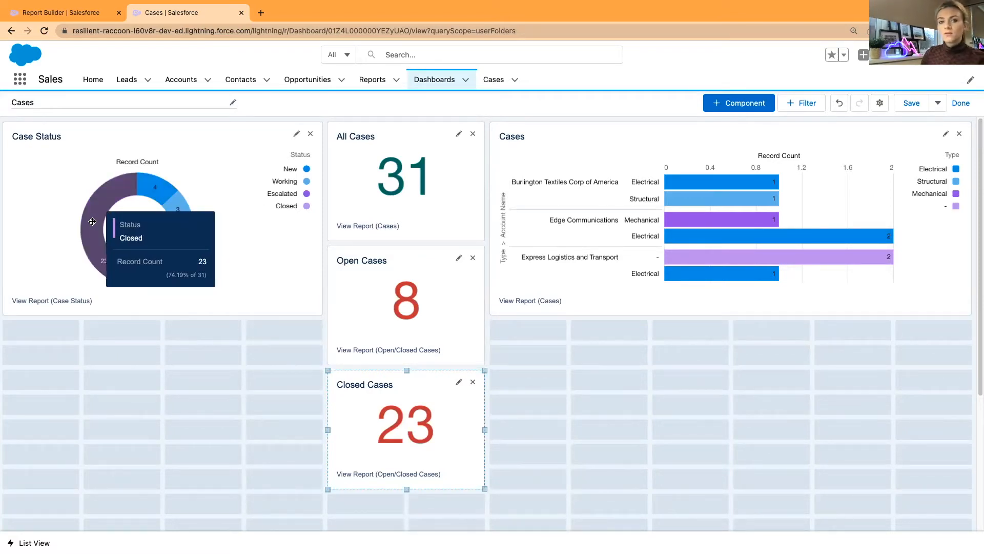
mouse_move(154, 191)
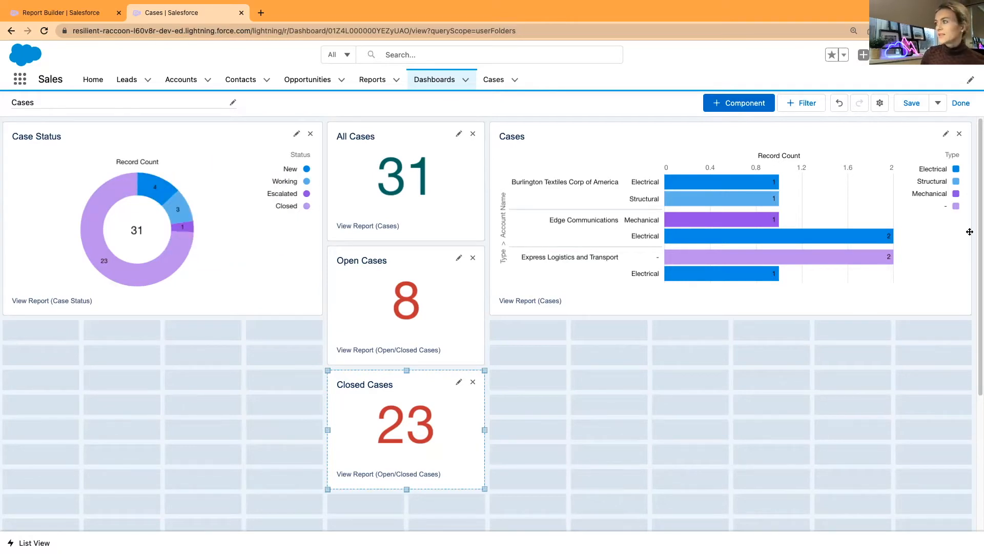
Save the dashboard, exit edit mode, and open the Escalated slice's cases from the donut
click(909, 104)
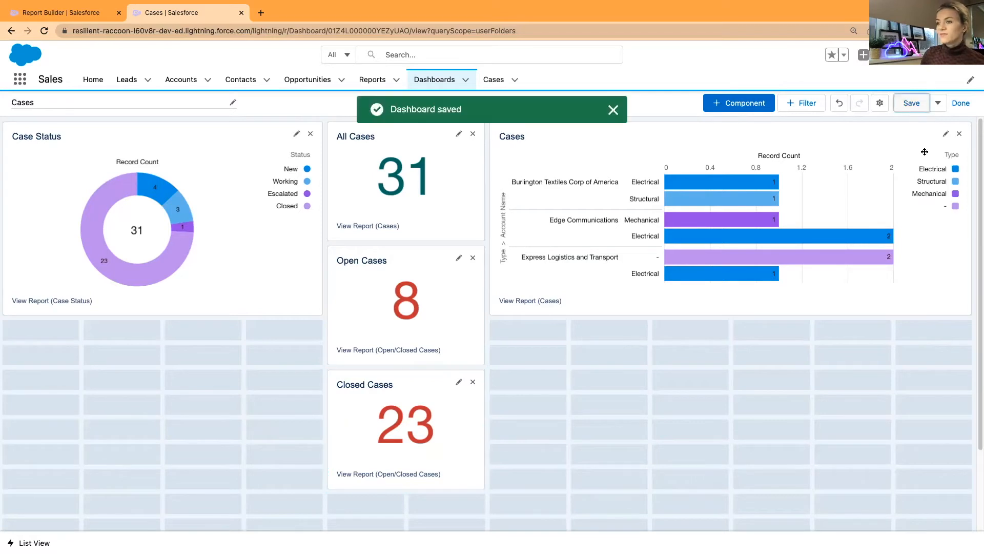
click(961, 103)
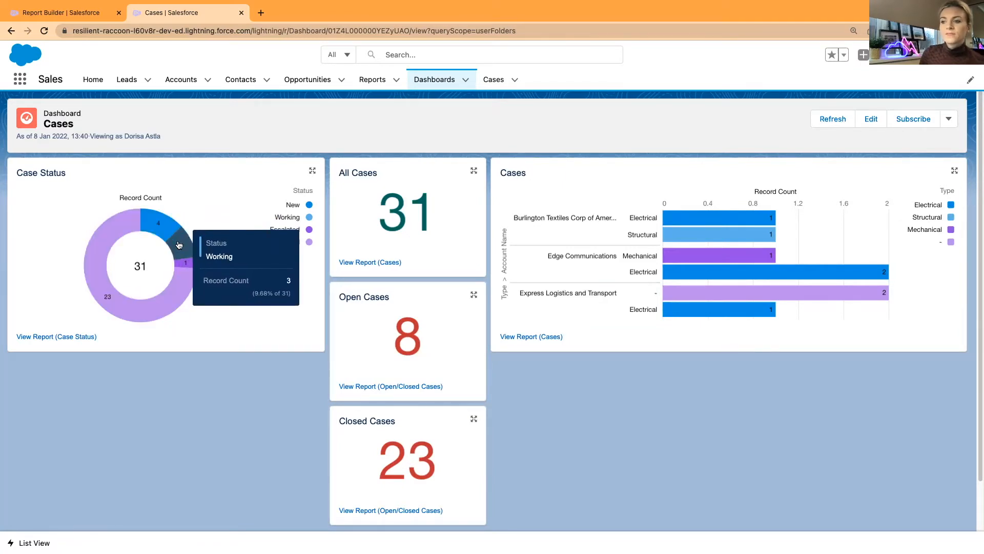
mouse_move(179, 224)
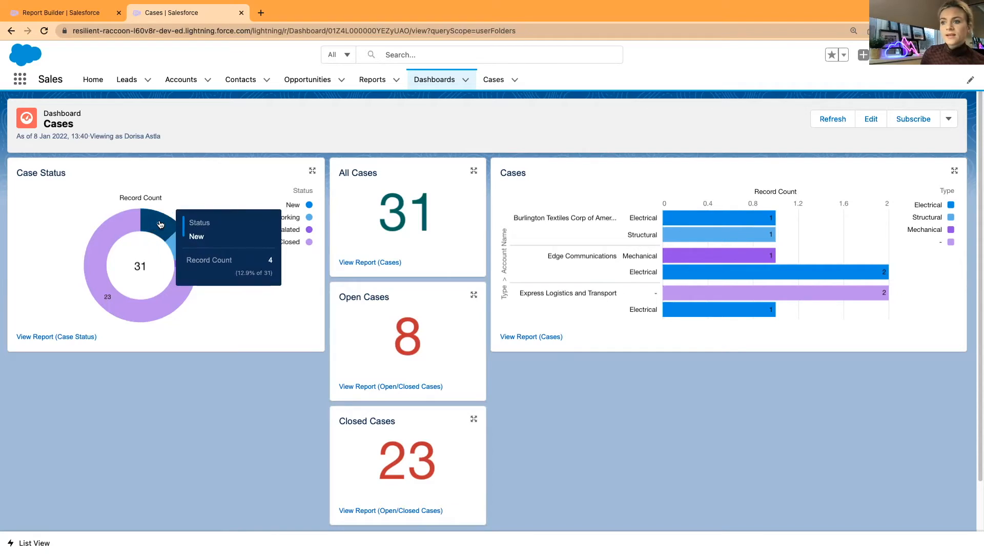
mouse_move(189, 265)
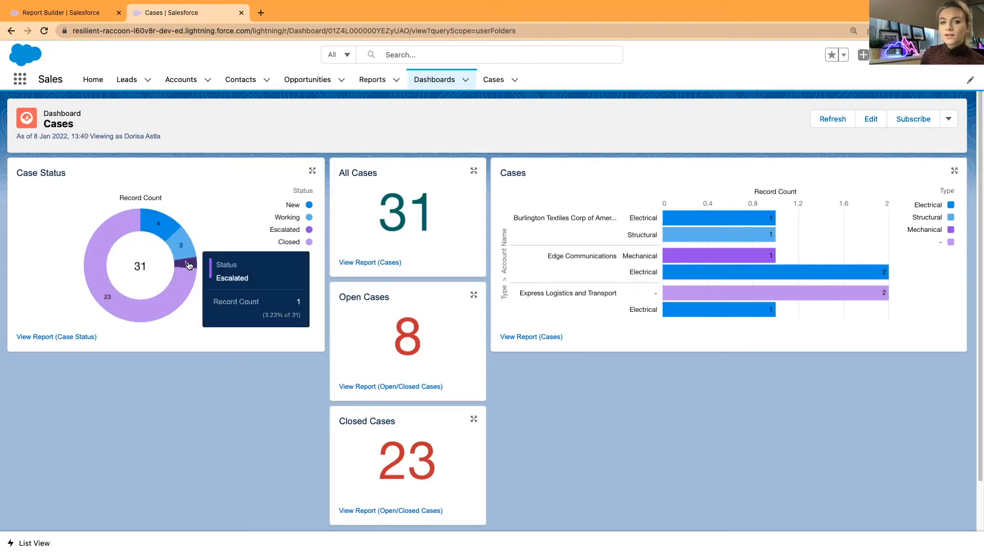
click(189, 265)
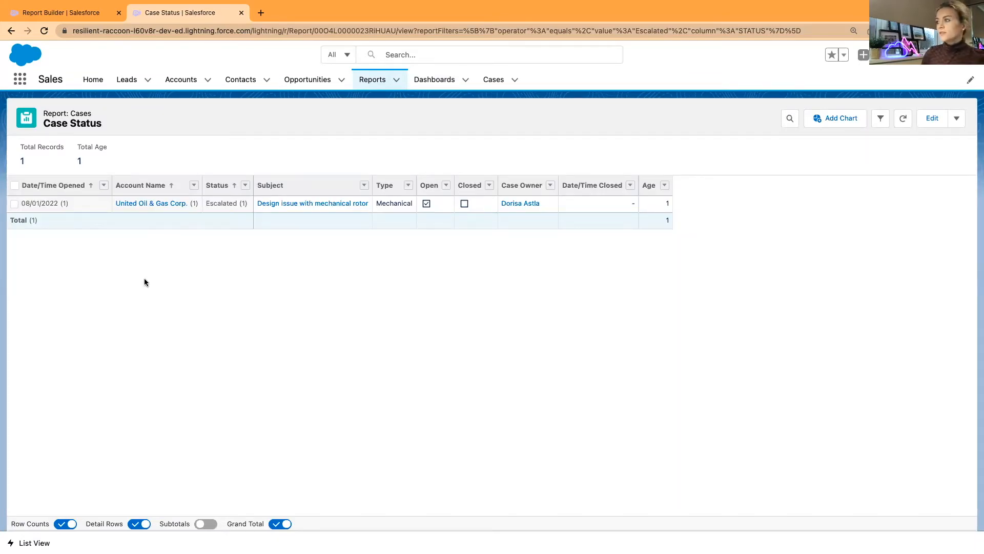
click(881, 119)
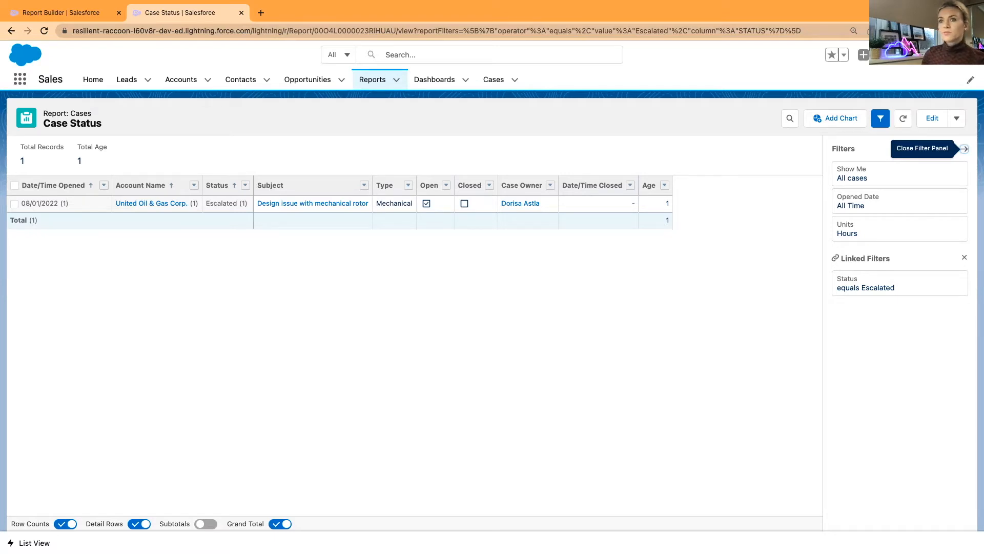
click(10, 30)
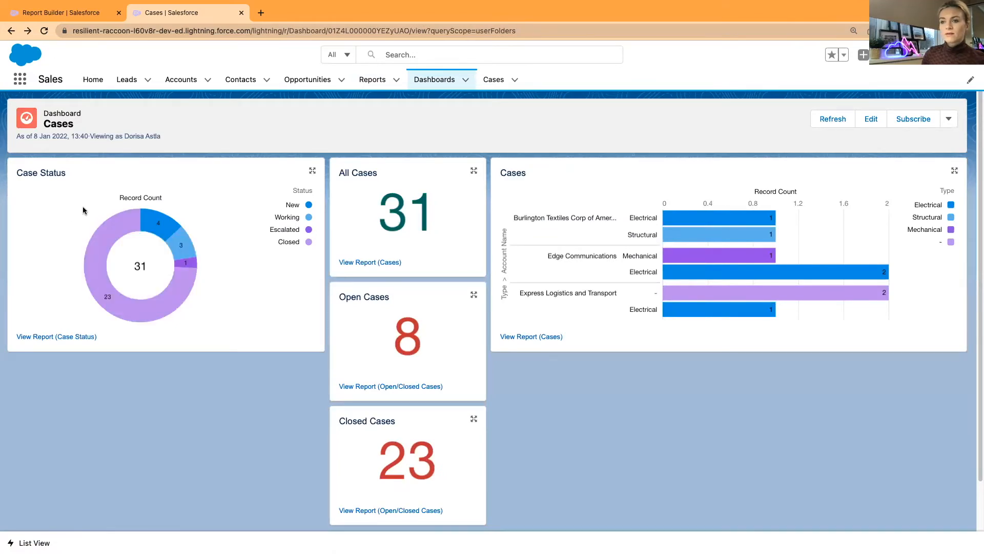
click(99, 287)
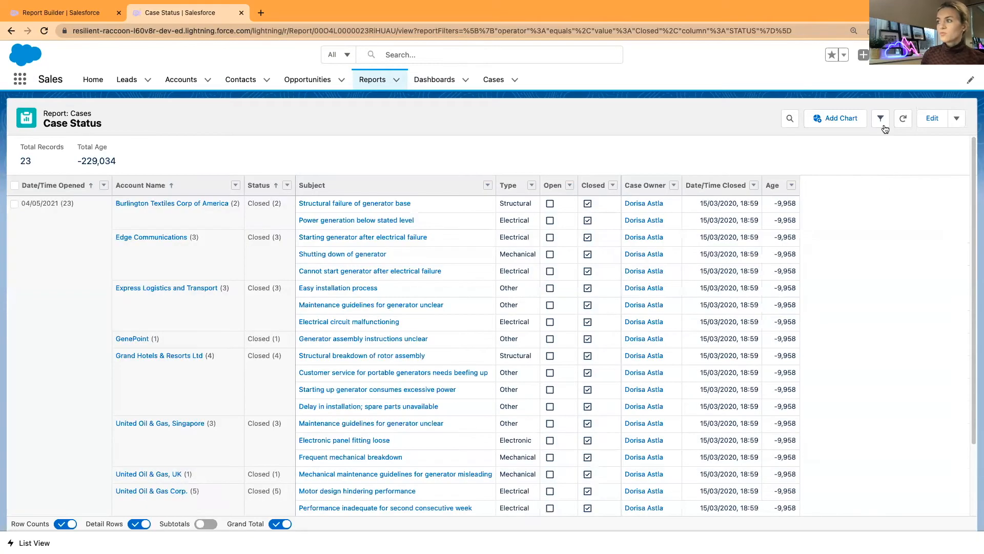
click(882, 122)
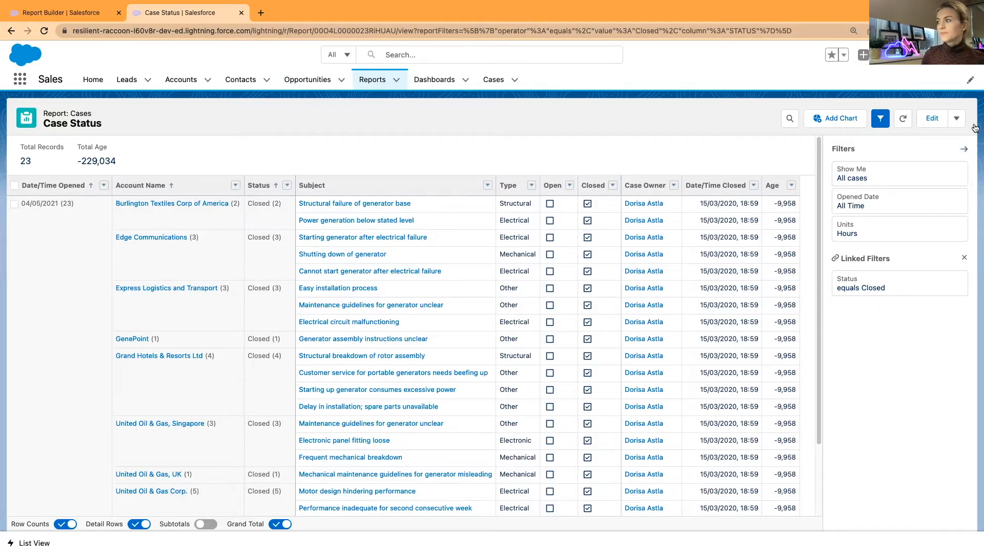
click(881, 119)
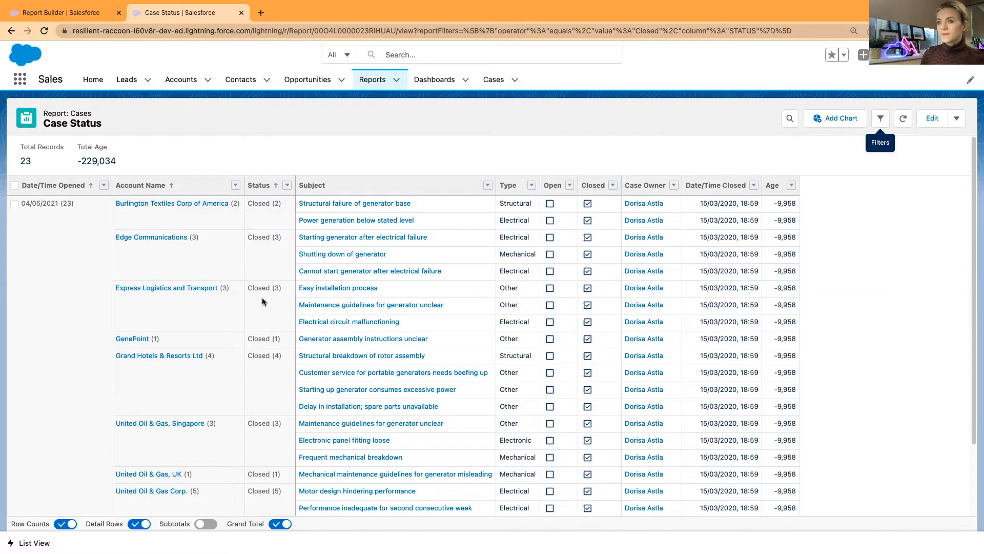
scroll(271, 422, down, 1)
scroll(270, 420, down, 3)
scroll(270, 419, up, 4)
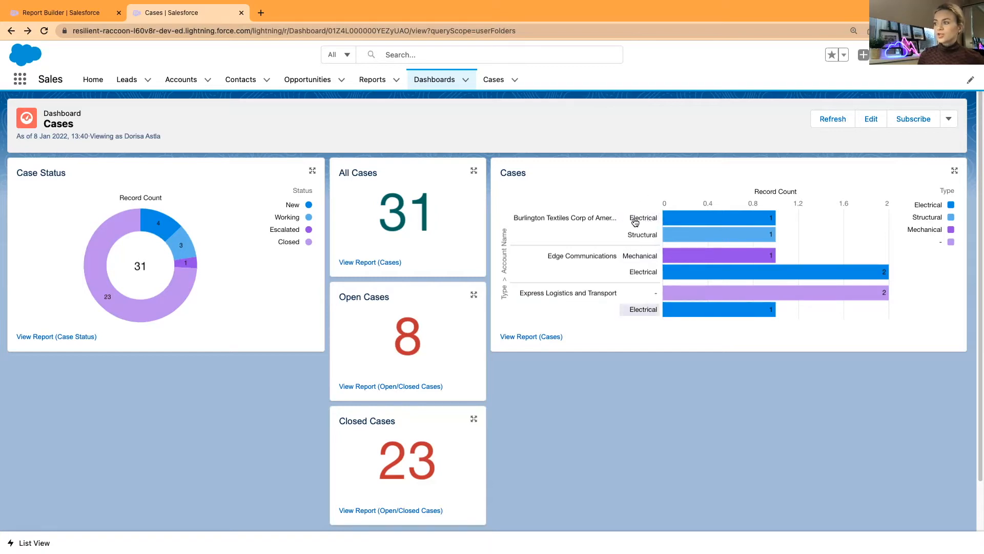
Regroup the Cases bar chart by Type and remove the Account Name grouping
click(871, 119)
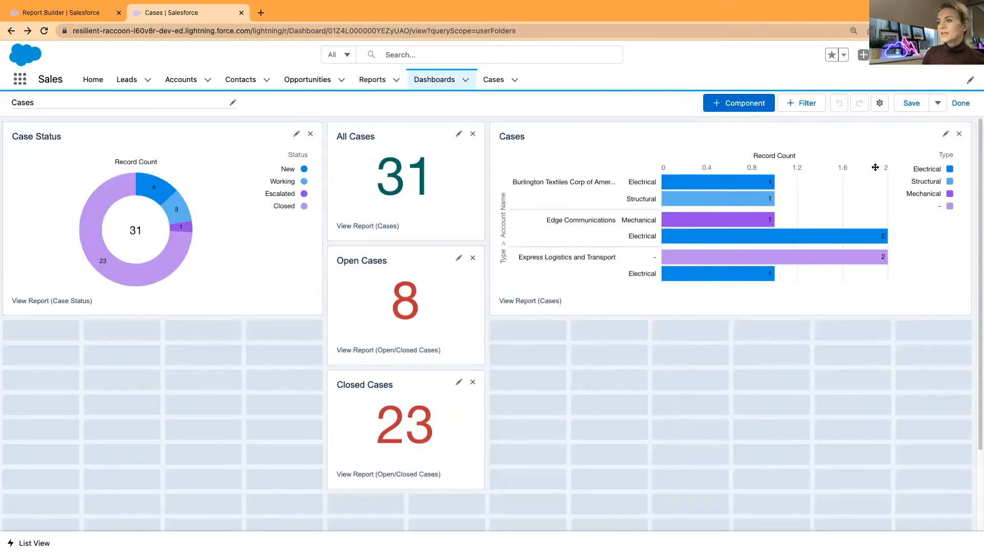
click(946, 133)
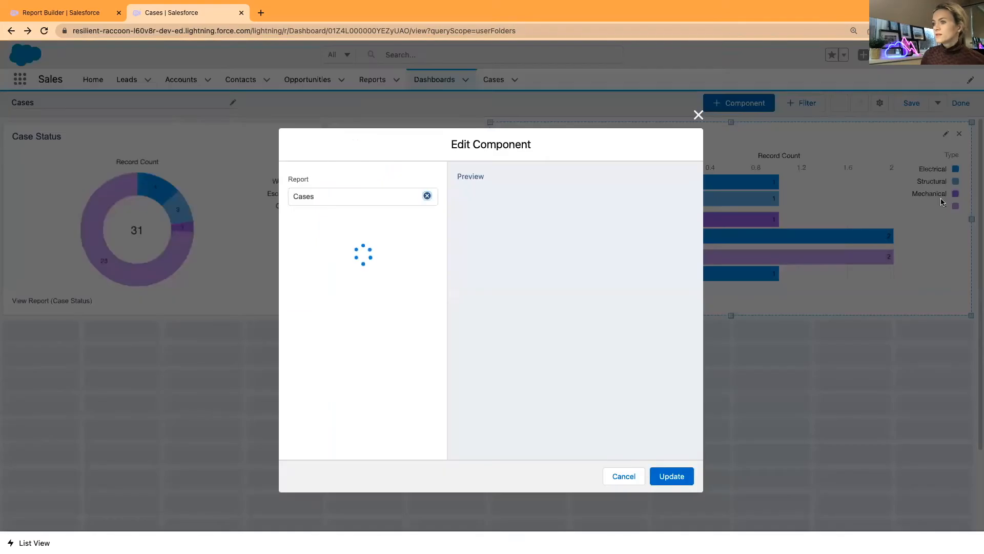
click(352, 355)
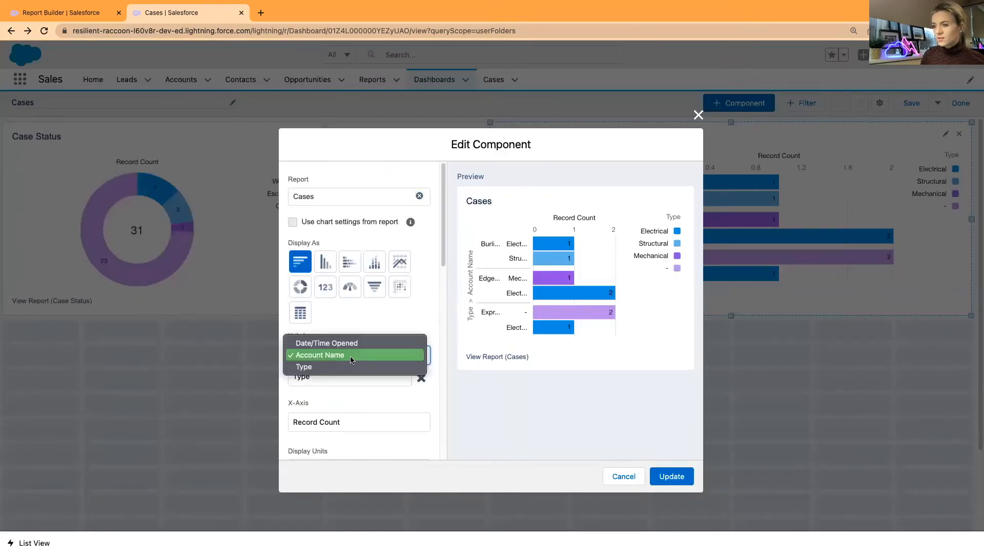
click(338, 367)
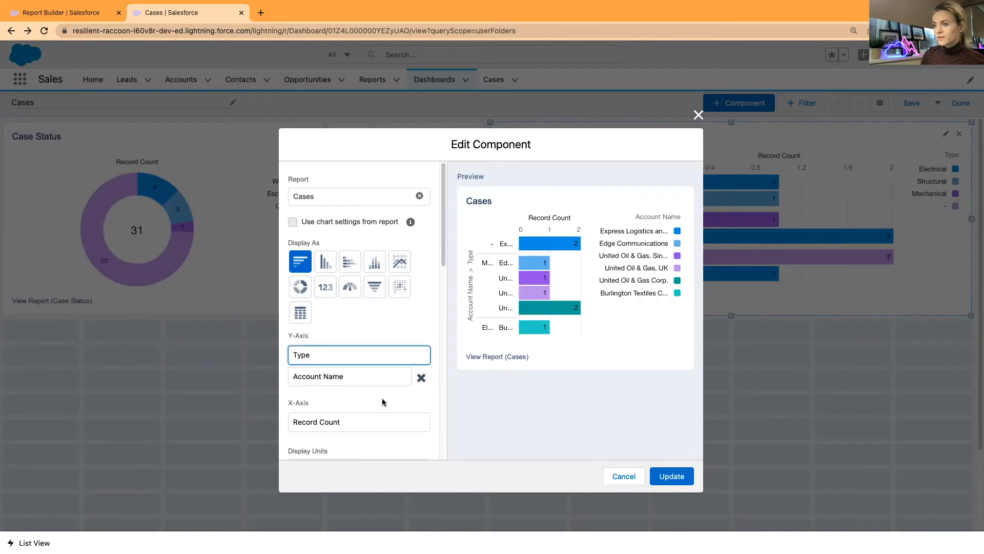
click(421, 379)
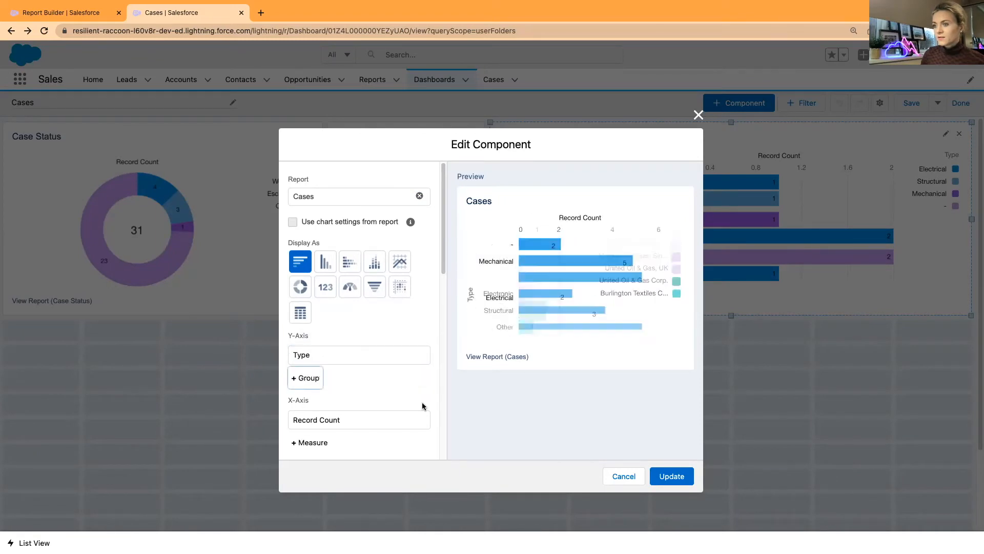
click(672, 476)
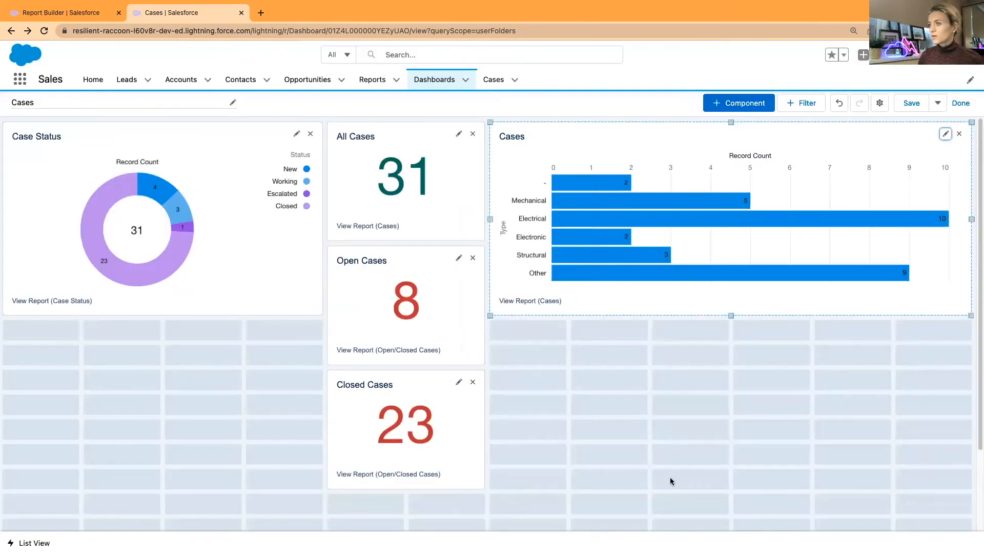
Title the chart 'Cases by Type' and keep the types in ascending order
click(946, 134)
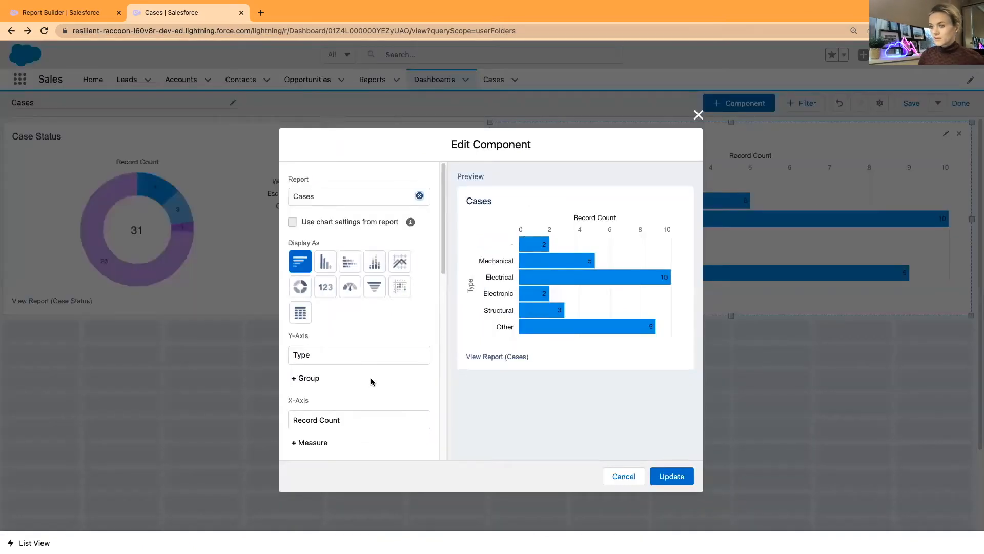
scroll(369, 378, down, 6)
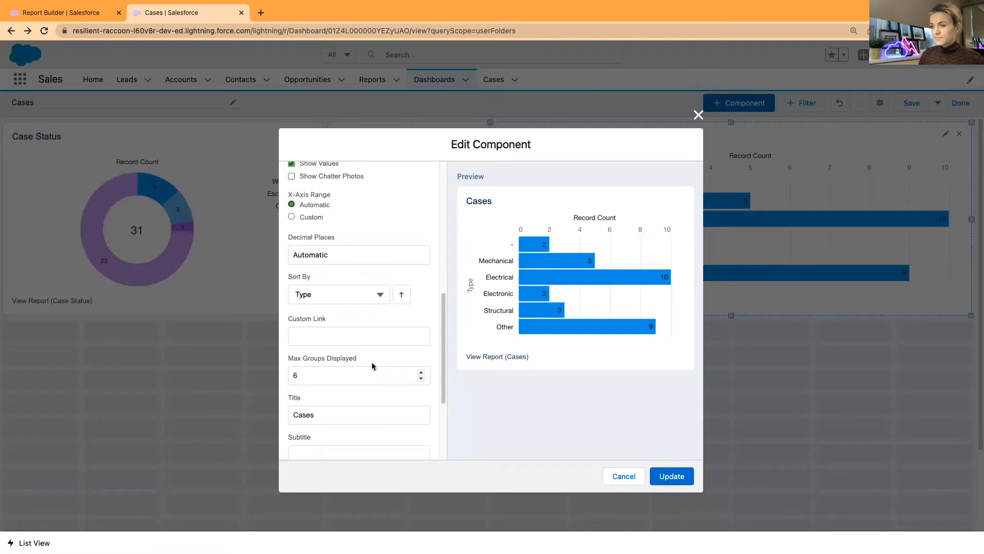
scroll(373, 361, down, 4)
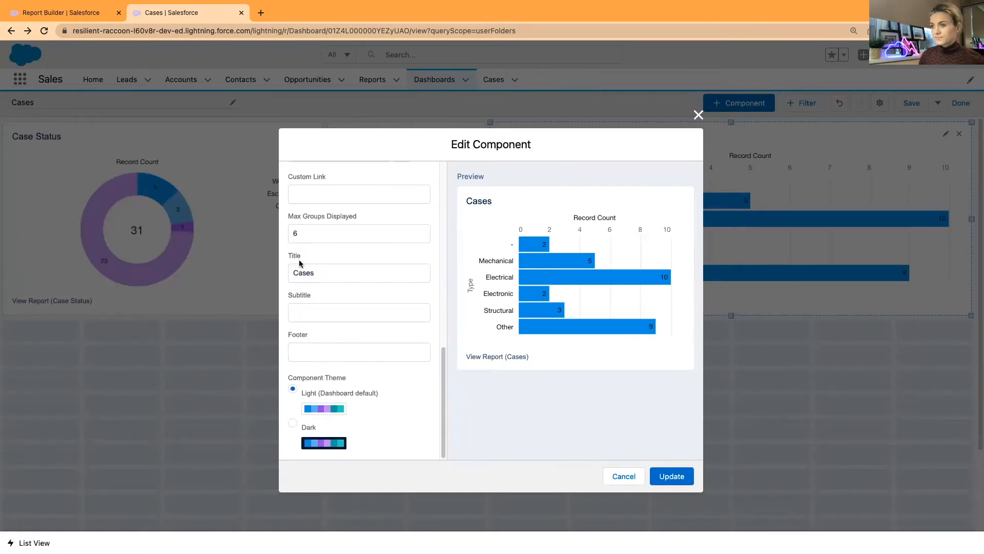
click(318, 274)
text(b)
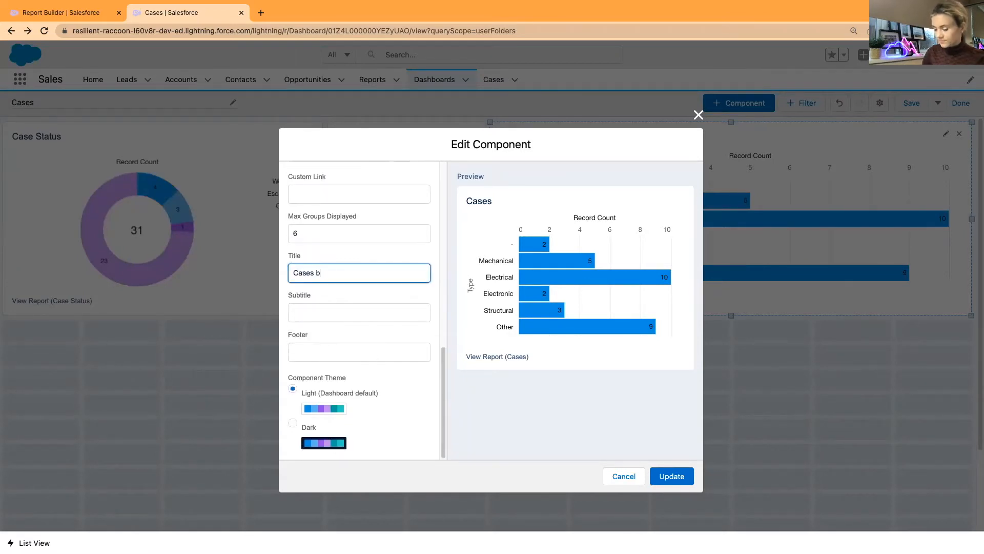
text(y Type)
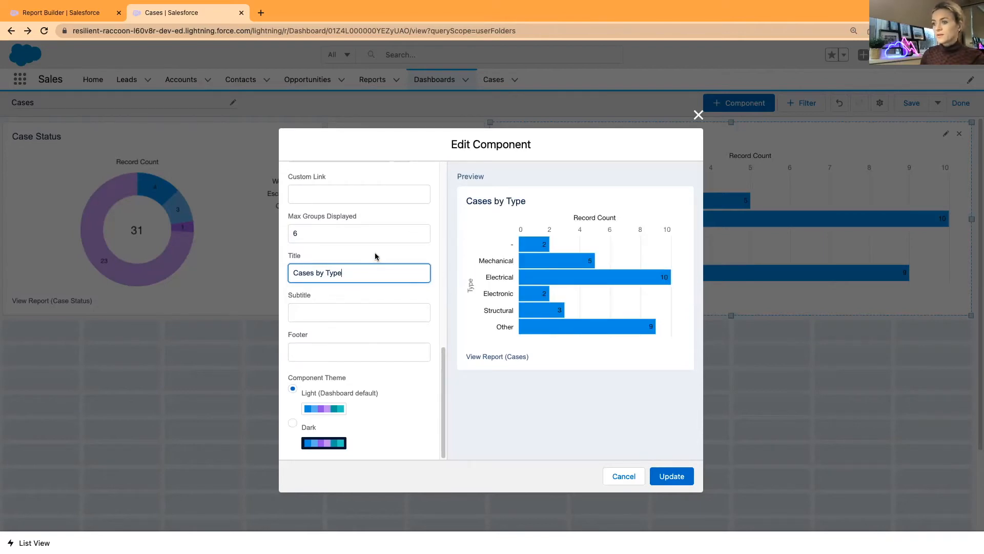
scroll(376, 251, up, 5)
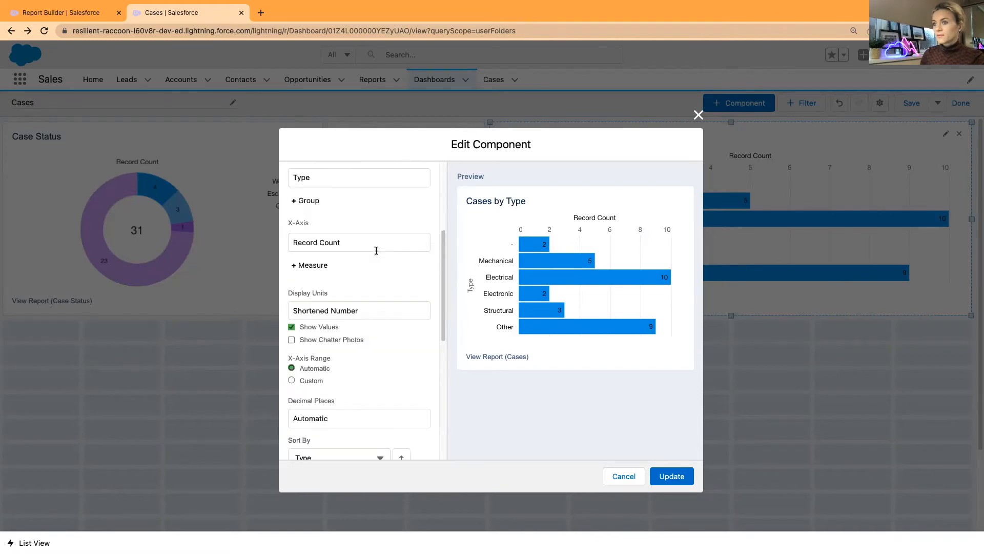
scroll(388, 261, down, 3)
click(401, 322)
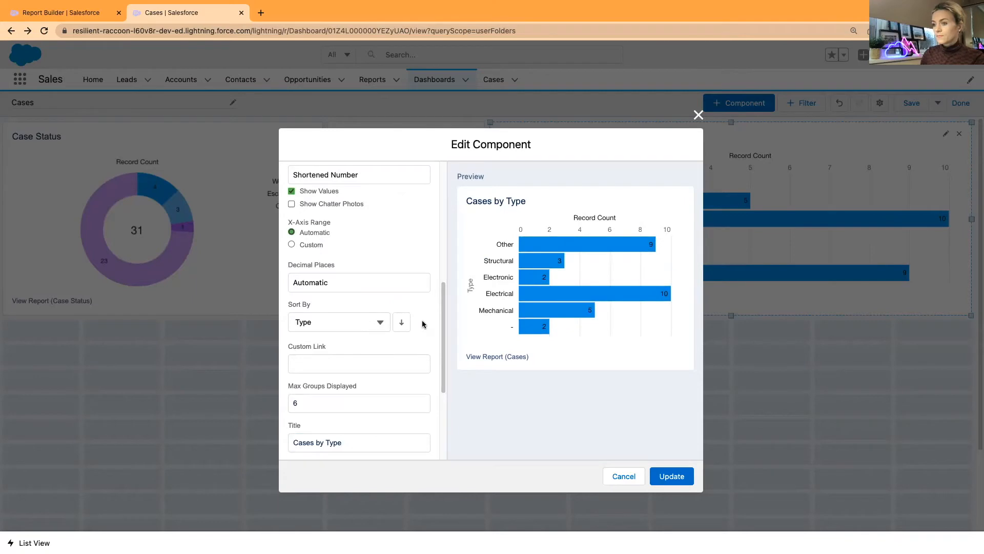
click(403, 323)
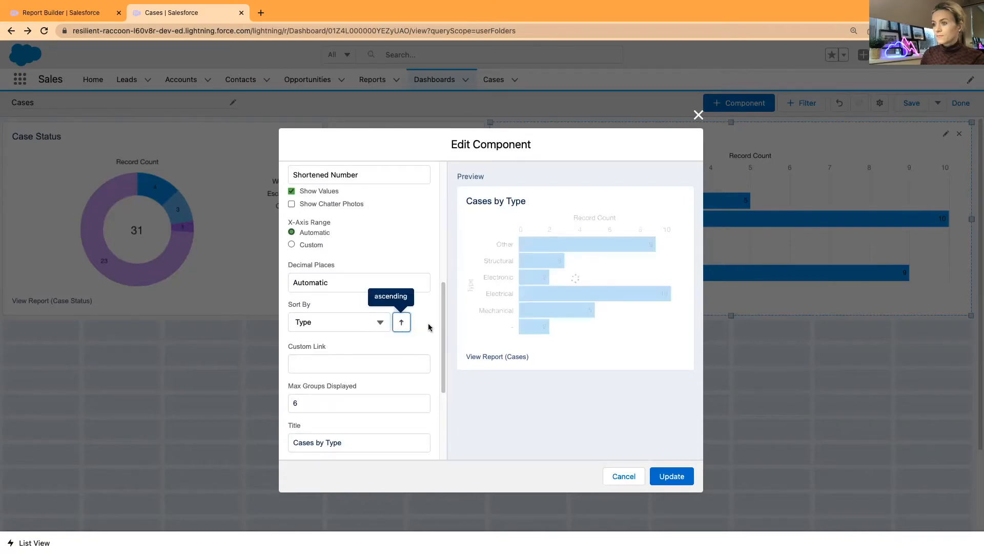
Keep the plain horizontal bar style, drop the Date/Time Opened grouping, and apply
scroll(426, 321, up, 6)
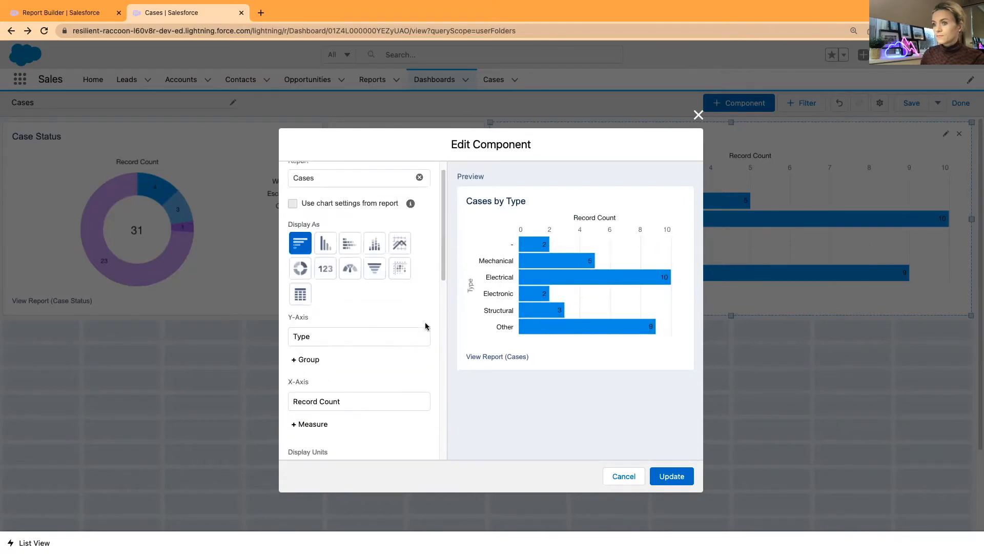
scroll(425, 322, down, 3)
scroll(423, 322, up, 3)
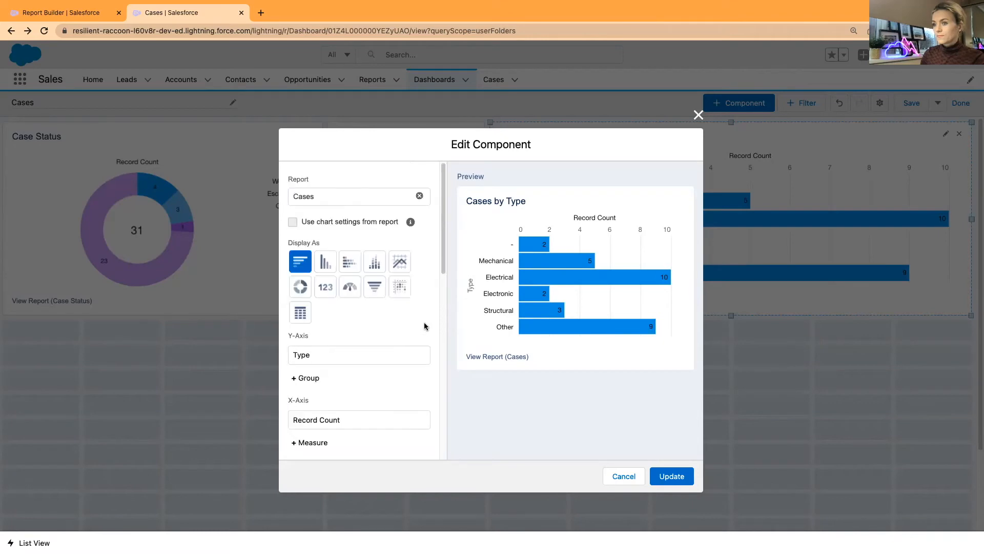
click(349, 261)
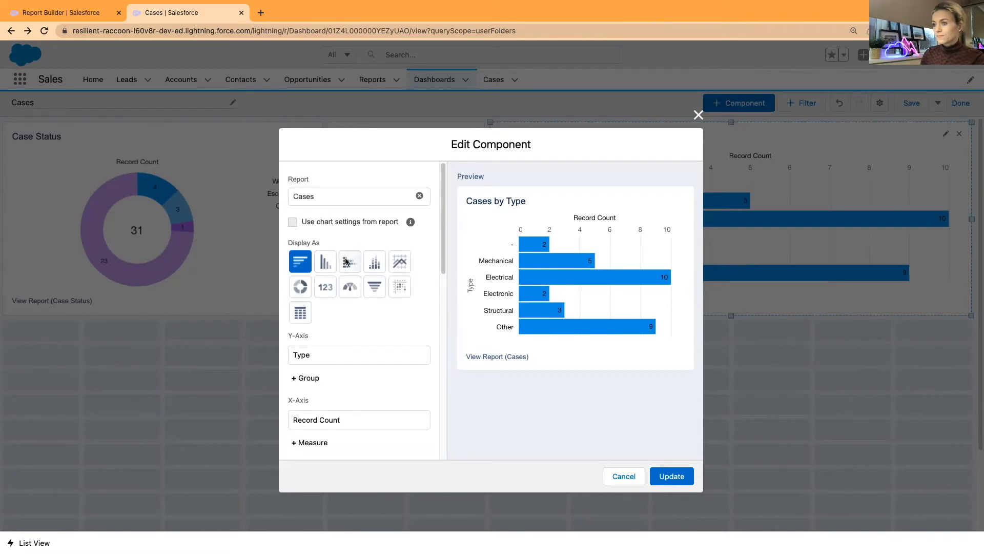
click(303, 263)
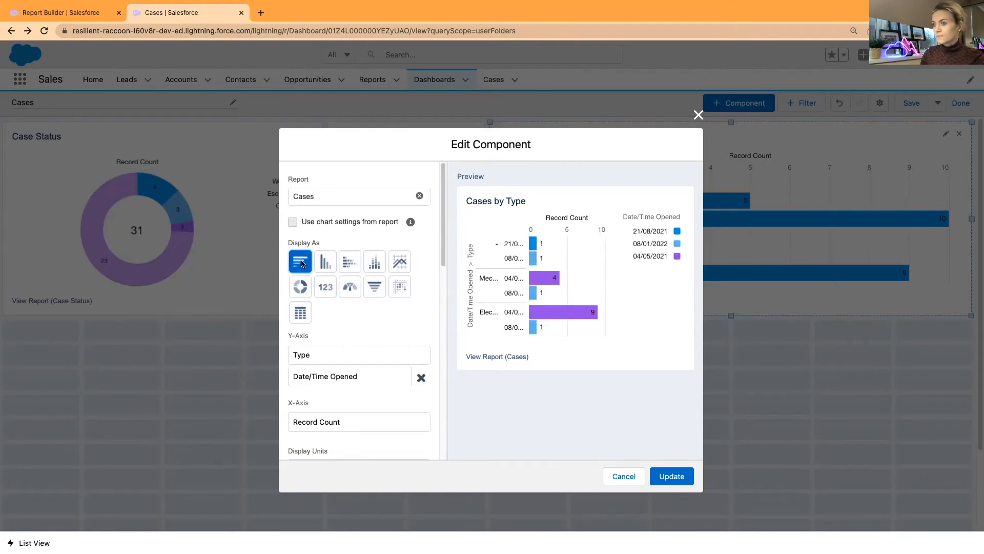
click(421, 378)
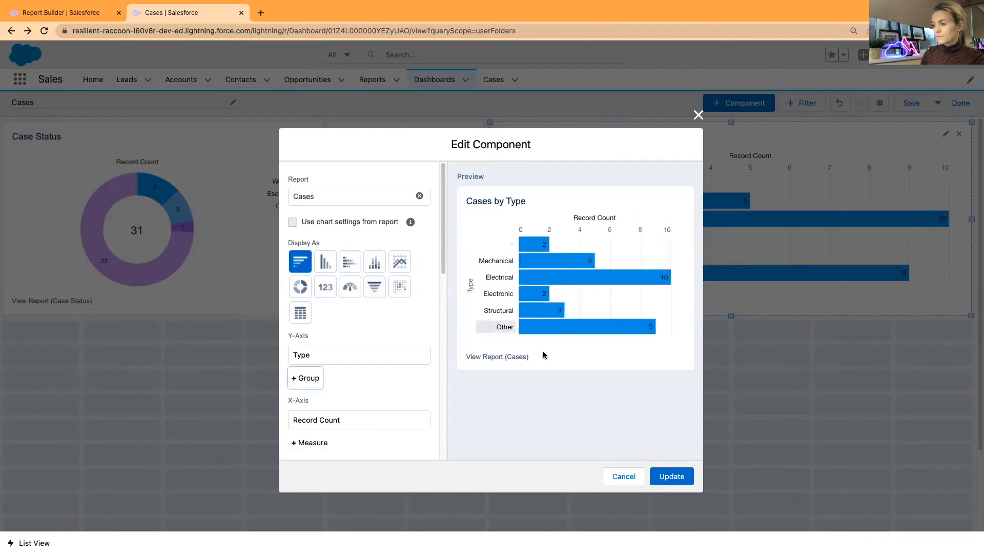
click(672, 476)
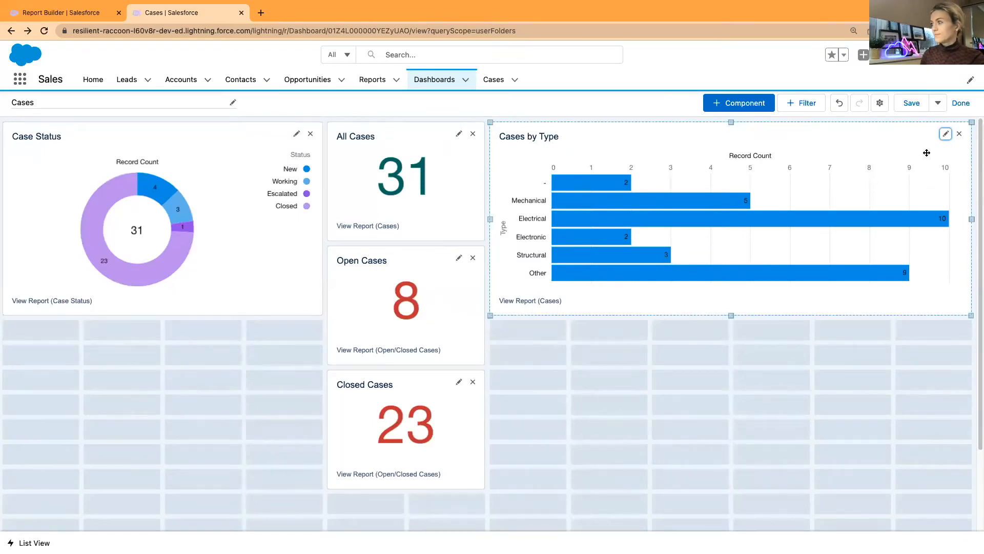
Save the dashboard, exit edit mode, and open the 5 Mechanical cases from the bar chart
click(913, 104)
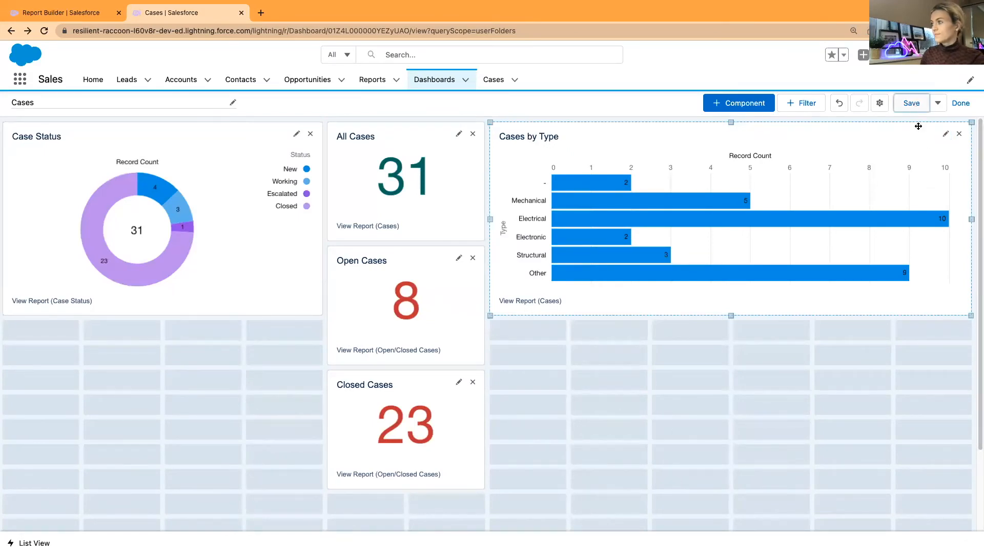
click(961, 103)
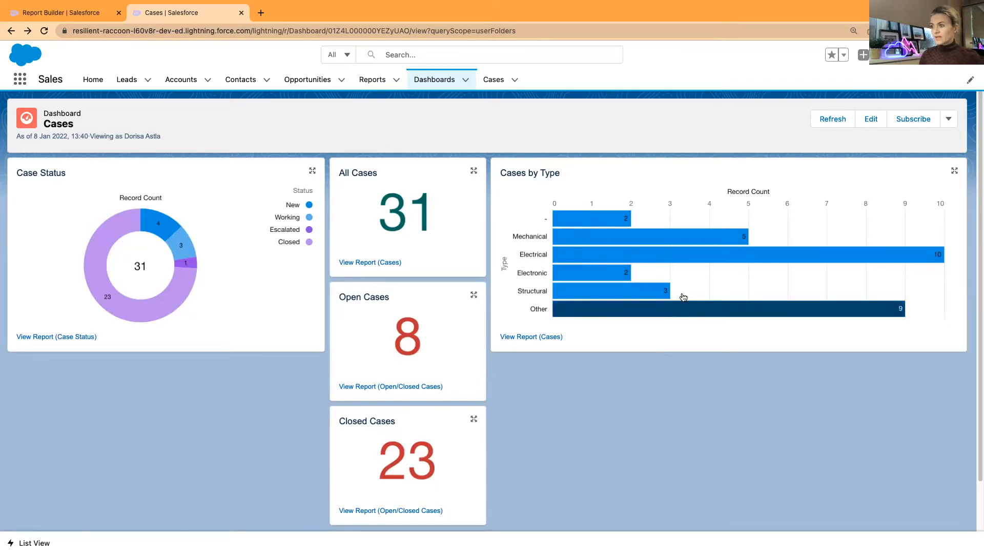
click(637, 238)
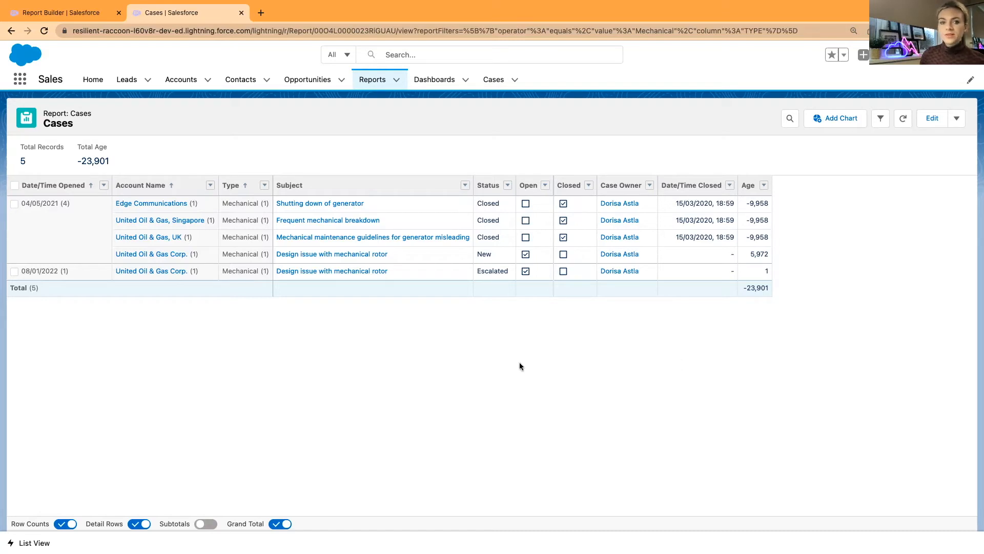
Go back from the filtered report to the saved Cases dashboard, with Electrical leading at 10
click(11, 31)
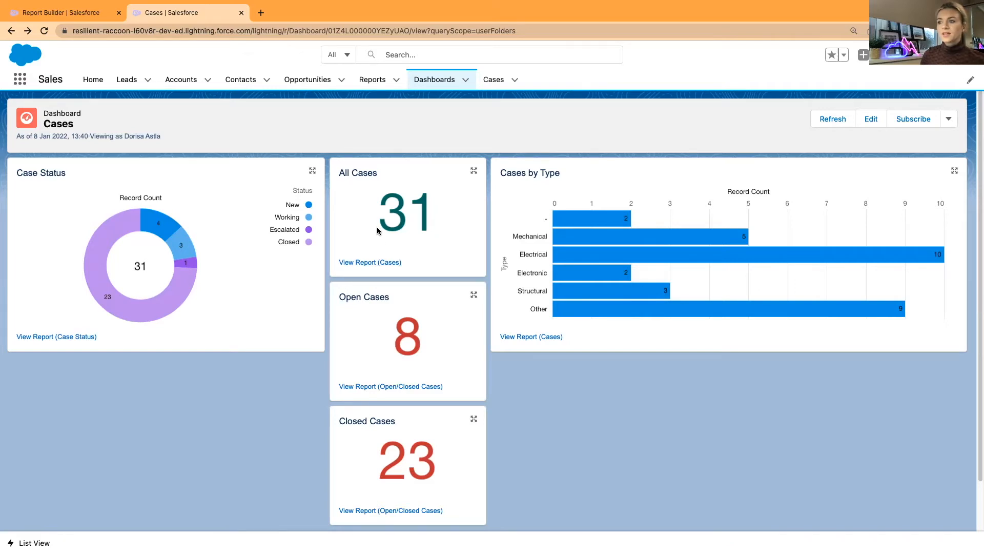
Open the Cases report from the Reports list in edit mode
click(77, 12)
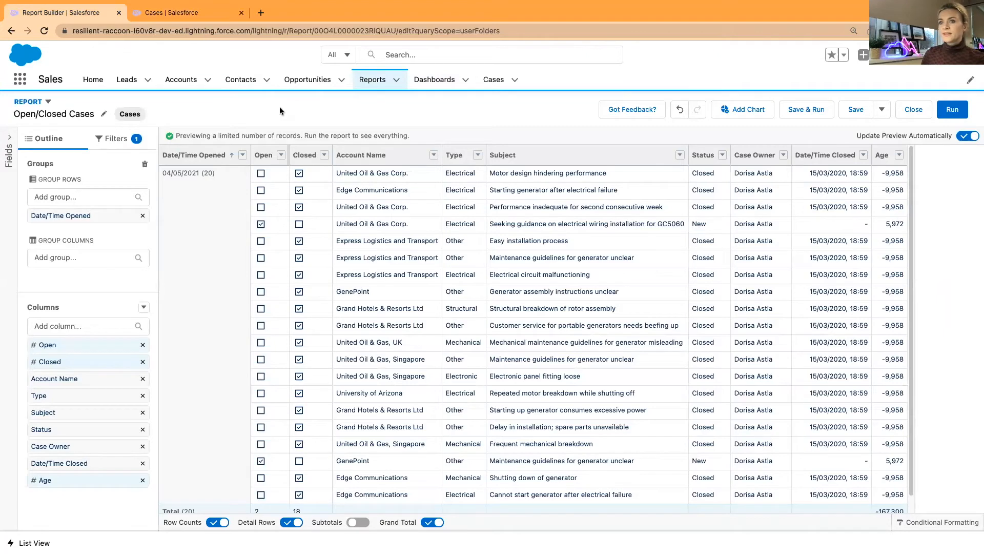
click(373, 83)
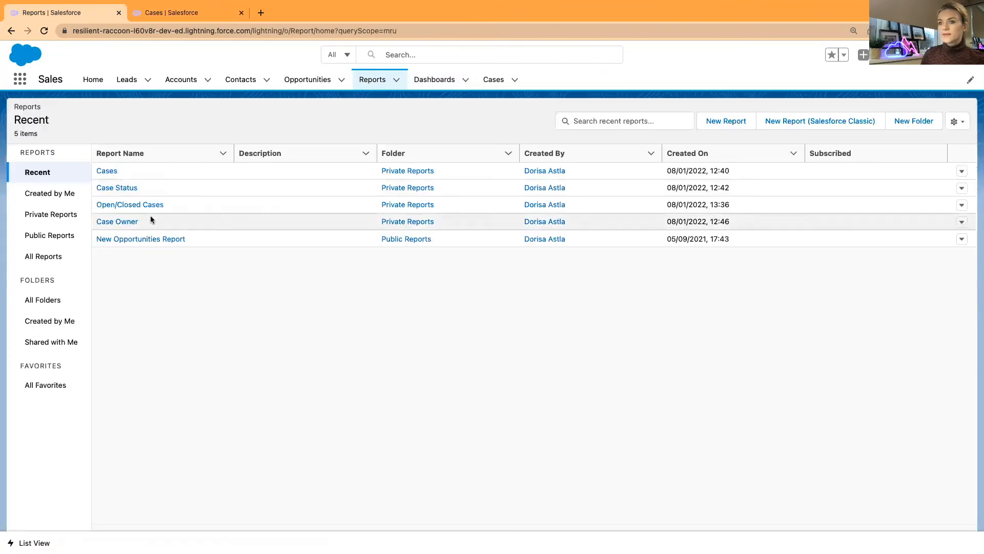
click(106, 171)
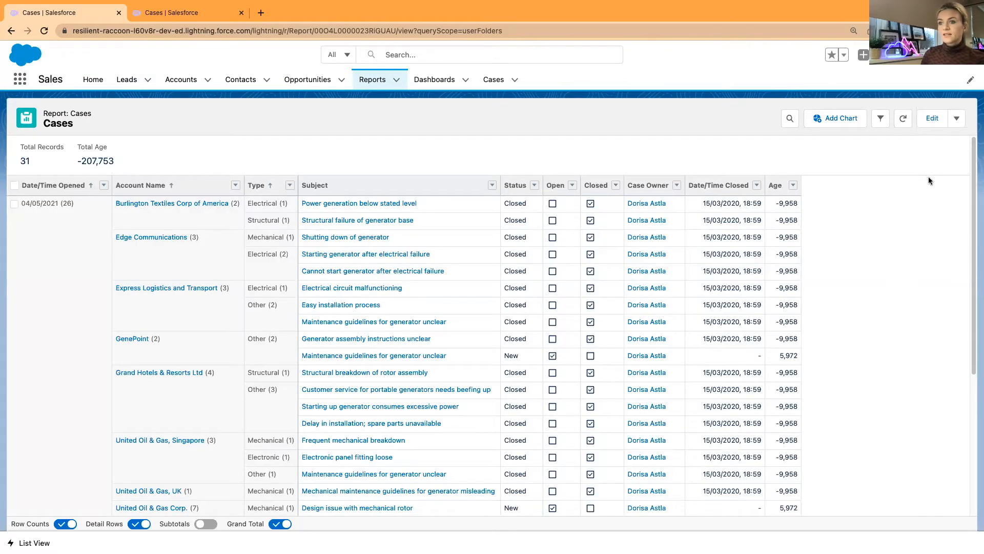
click(933, 122)
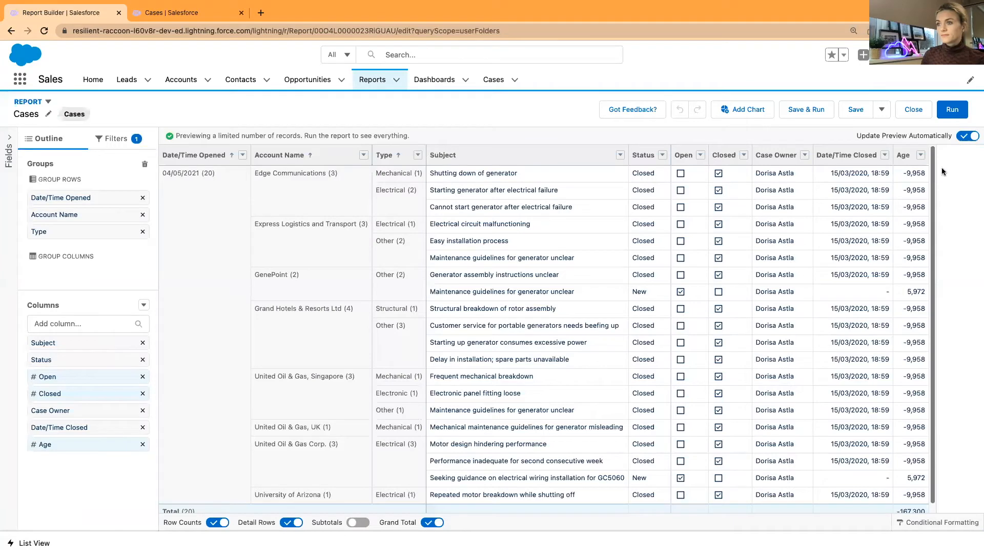
Add an Open equals True filter so only the 8 open cases remain
click(116, 139)
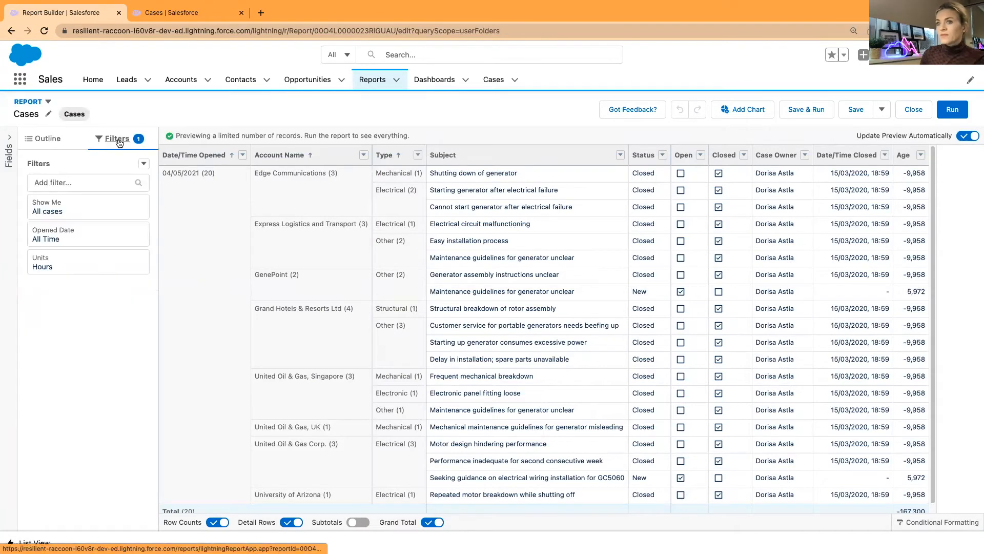
click(74, 183)
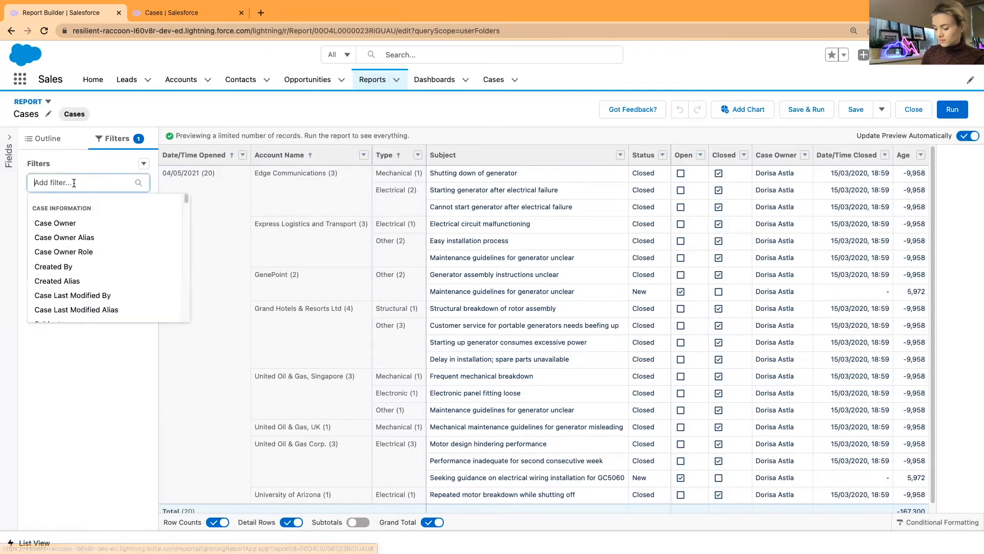
text(open)
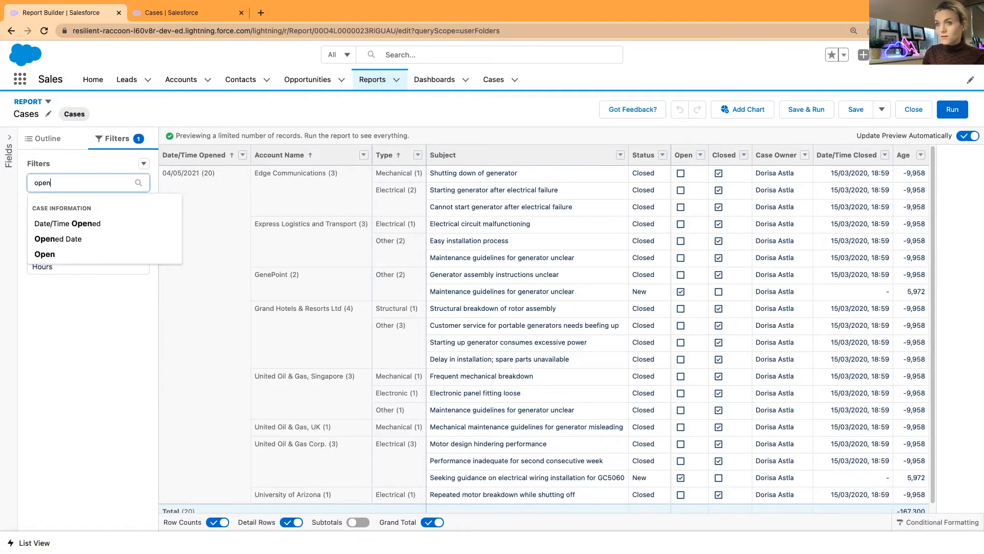
click(57, 256)
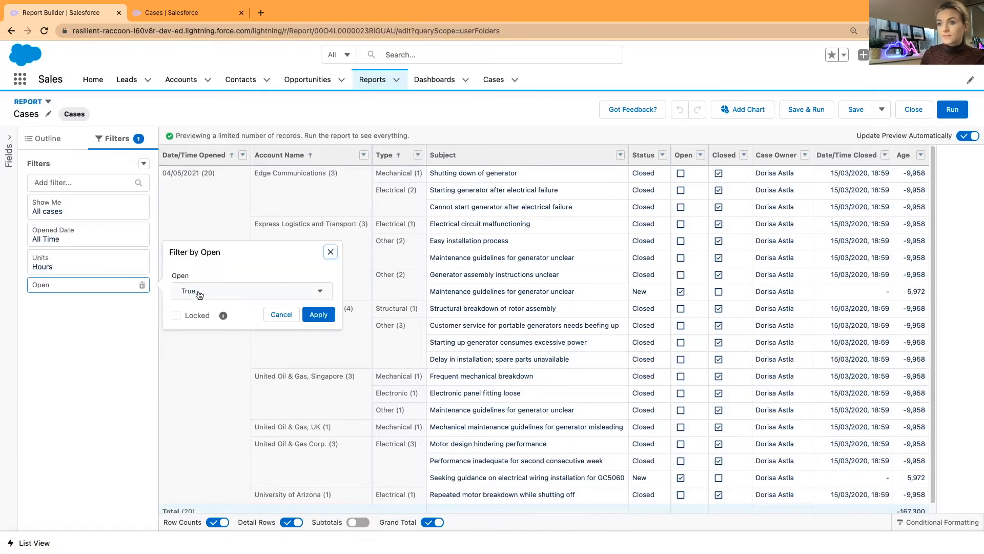
click(318, 315)
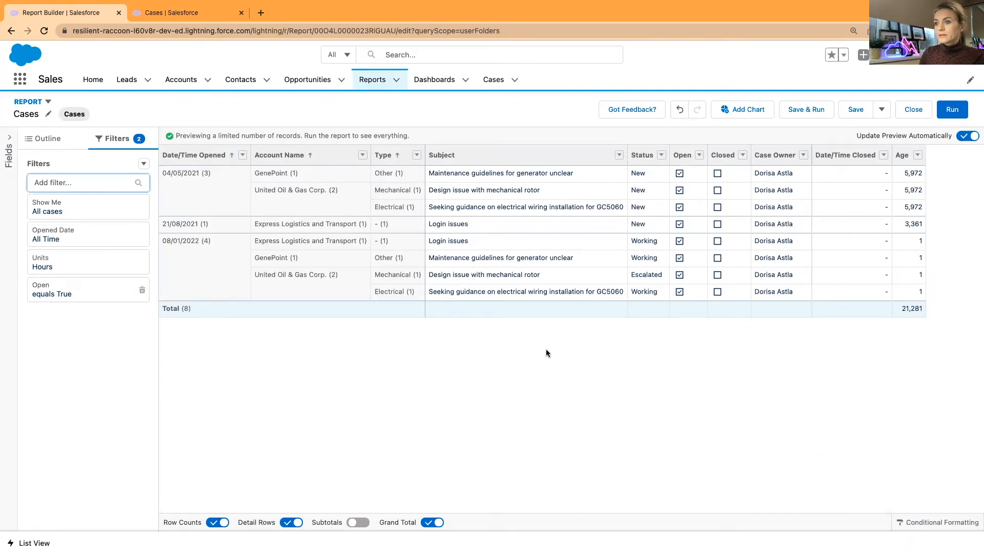
click(882, 113)
Save the filtered report as a new report named 'Open Cases by Type' and return to the dashboard
click(892, 131)
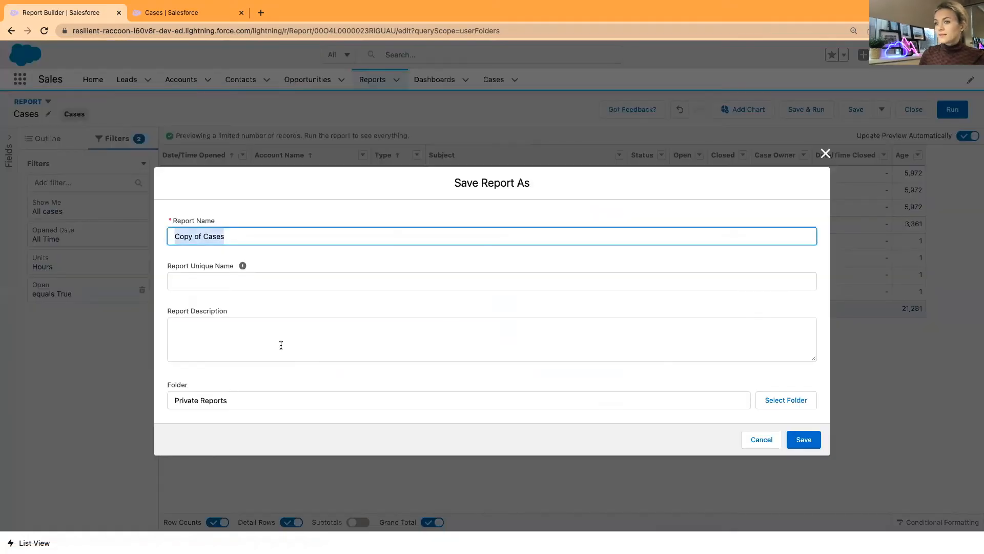
click(241, 235)
drag(229, 237, 152, 239)
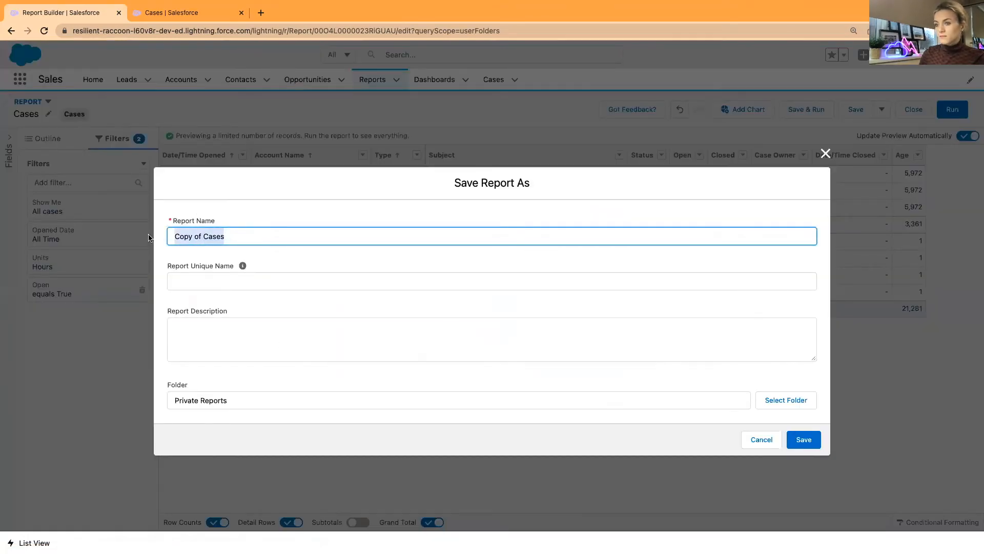
text(Open )
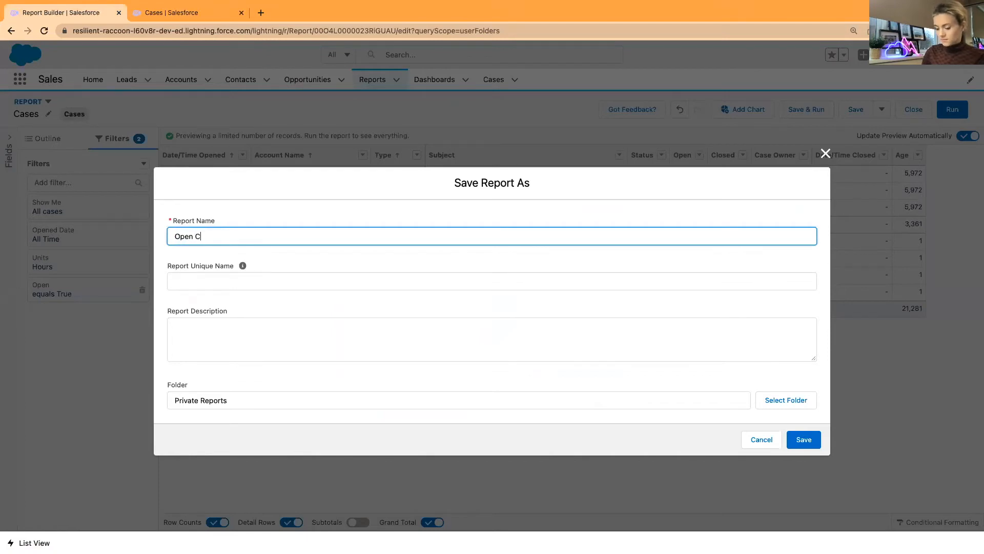
text(Cases by Tyop)
key(BackSpace)
text(pe)
click(273, 255)
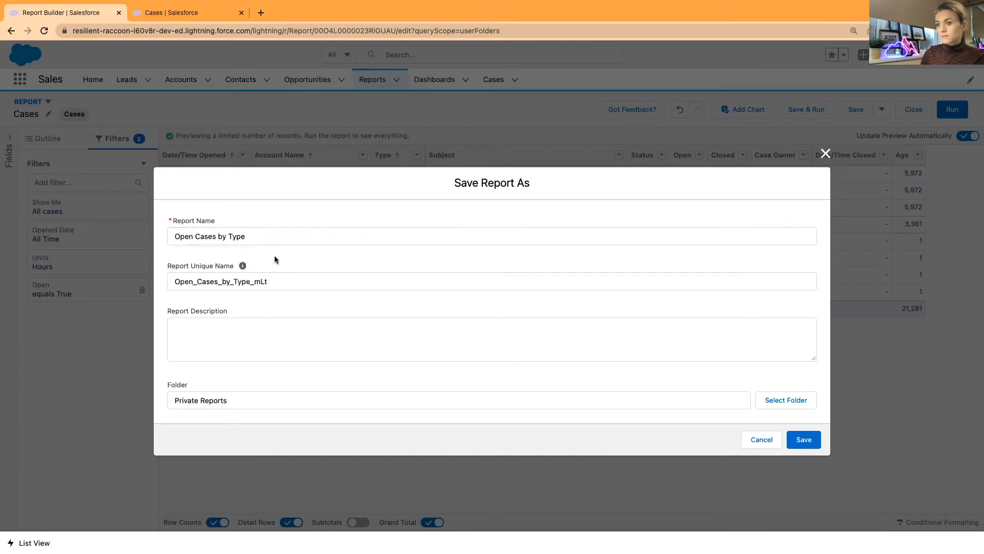
click(808, 440)
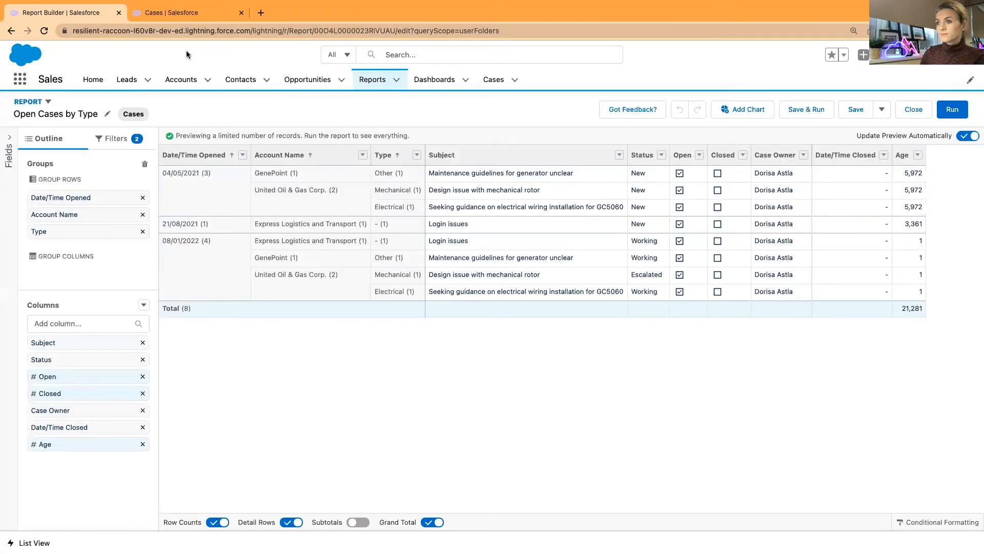
click(177, 13)
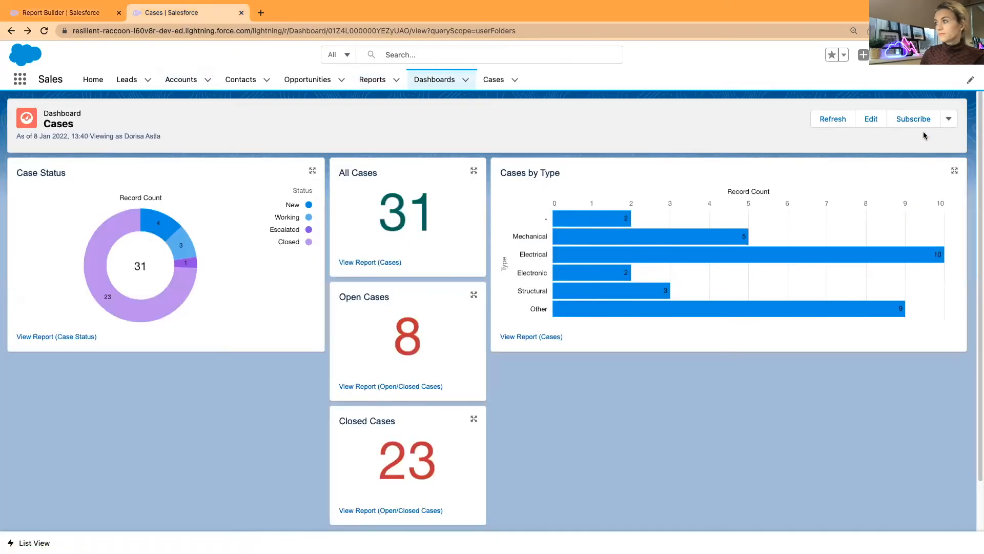
Add an Open Cases by Type bar chart to the dashboard, grouped by Type only, with Account Name removed
click(872, 119)
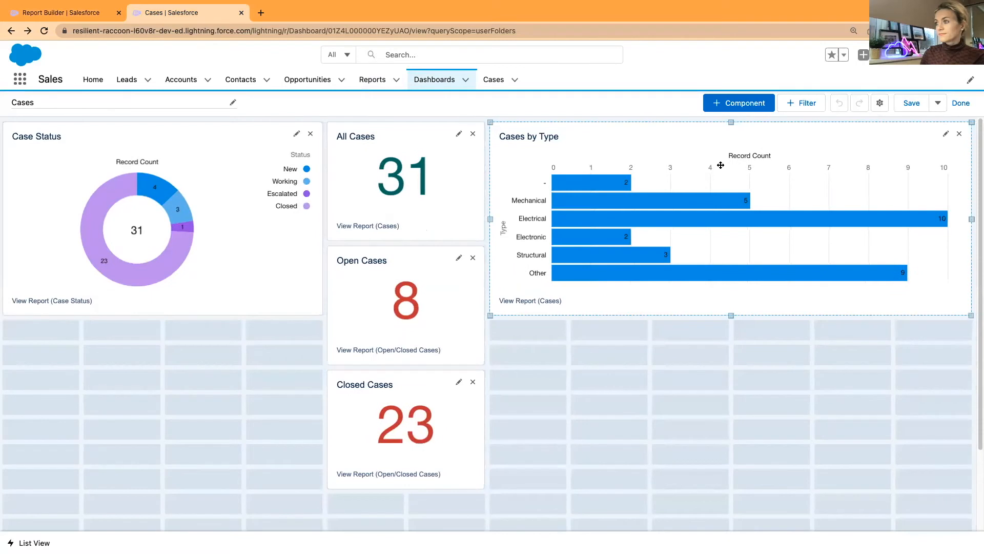
click(738, 103)
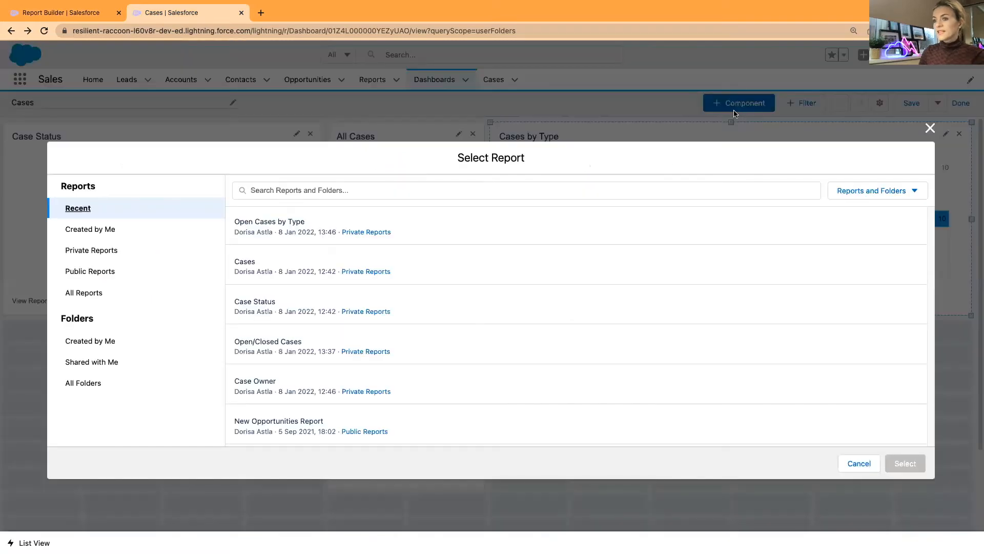
click(464, 227)
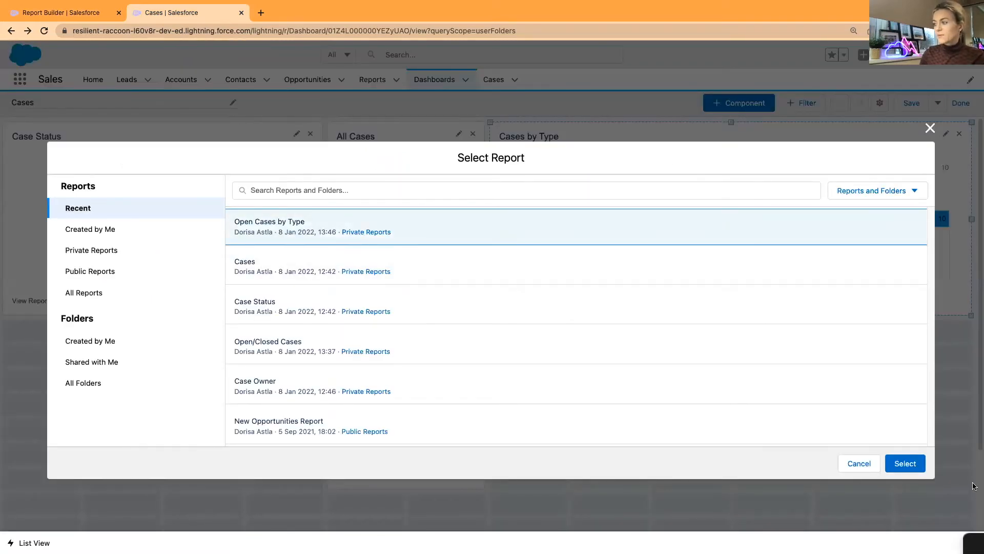
click(892, 462)
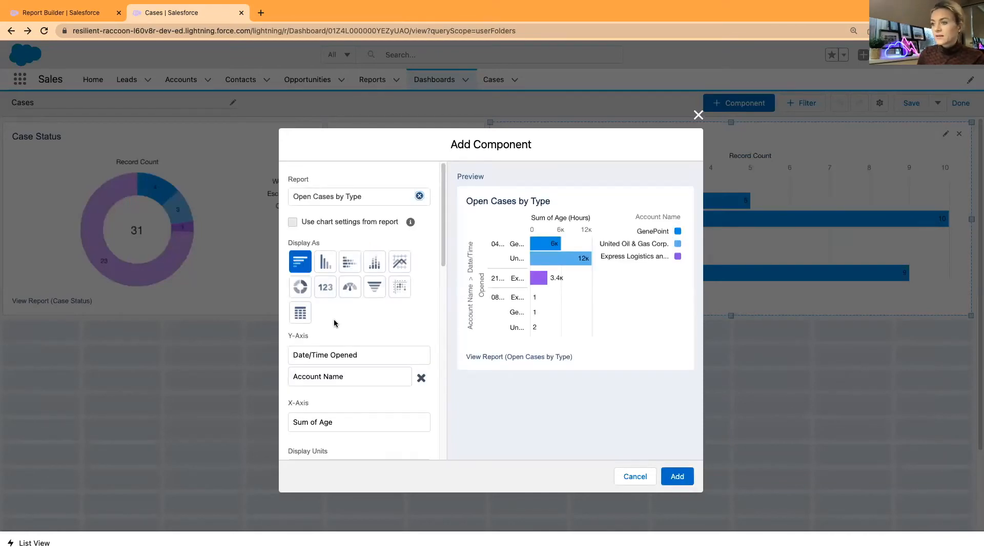
click(401, 349)
click(336, 377)
click(420, 379)
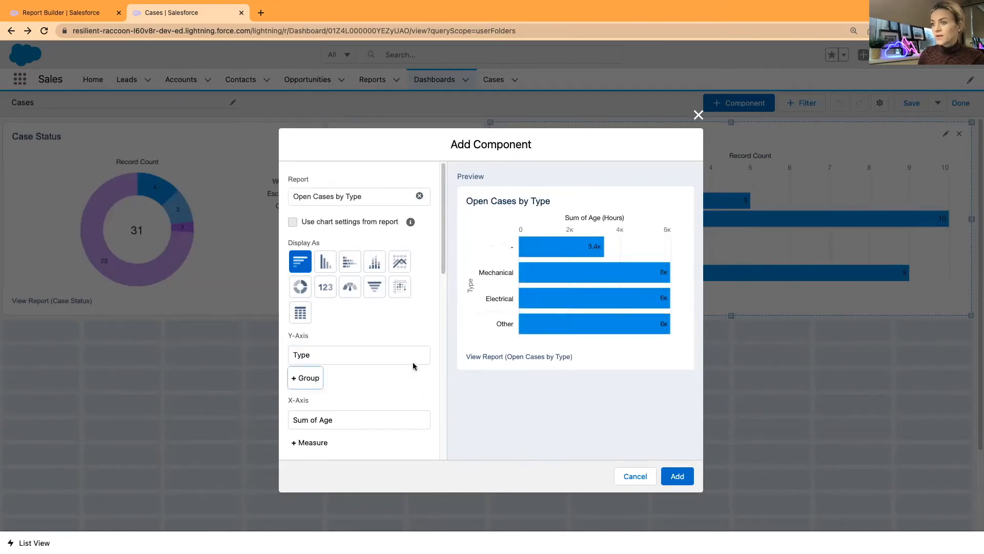
scroll(390, 408, down, 4)
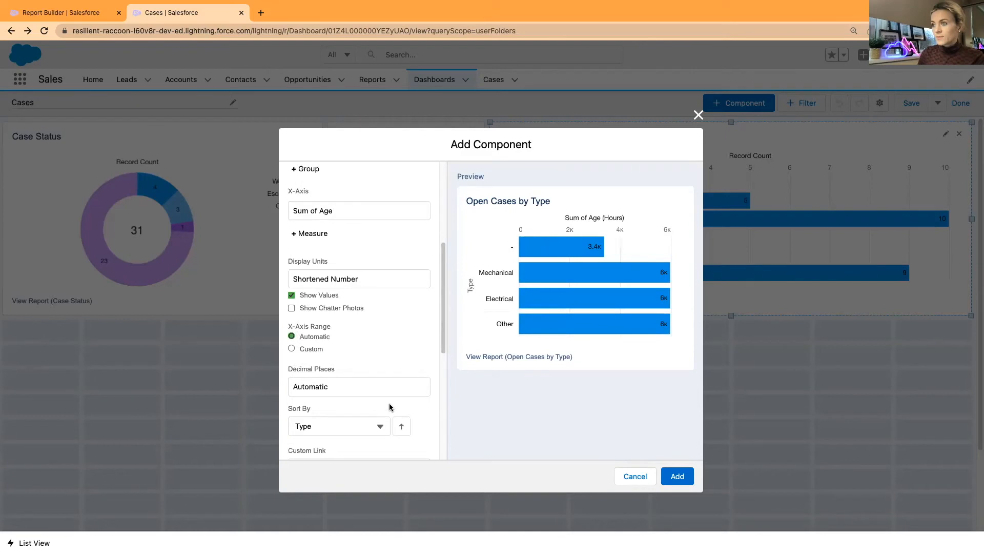
scroll(389, 407, down, 5)
scroll(388, 405, up, 9)
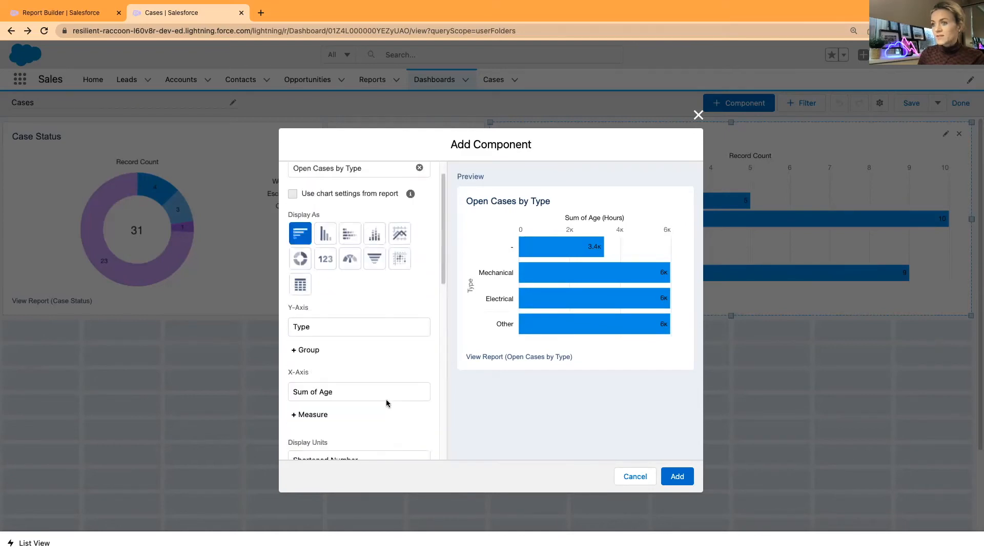
click(677, 477)
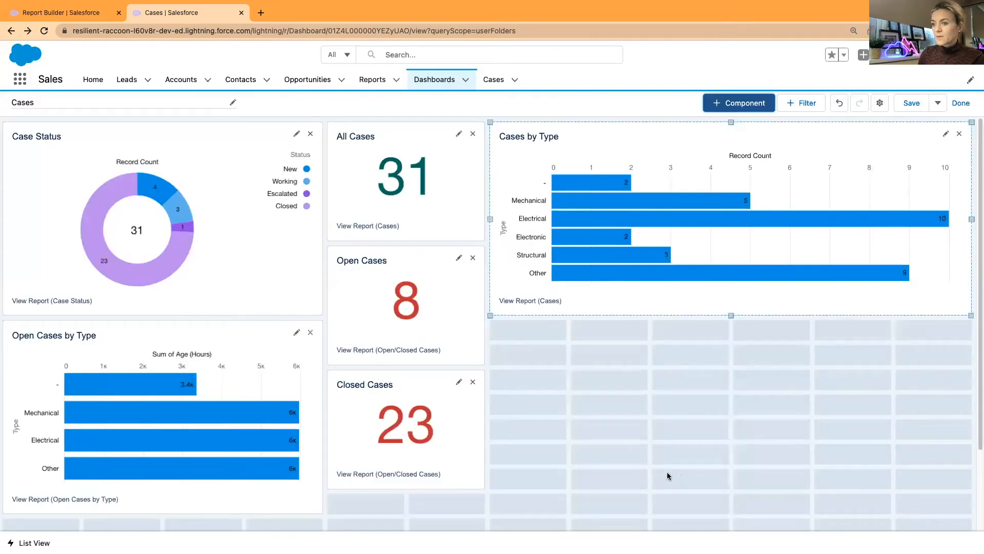
Move the Open Cases by Type chart below Cases by Type, widen it, and measure by Record Count
drag(223, 379, 708, 359)
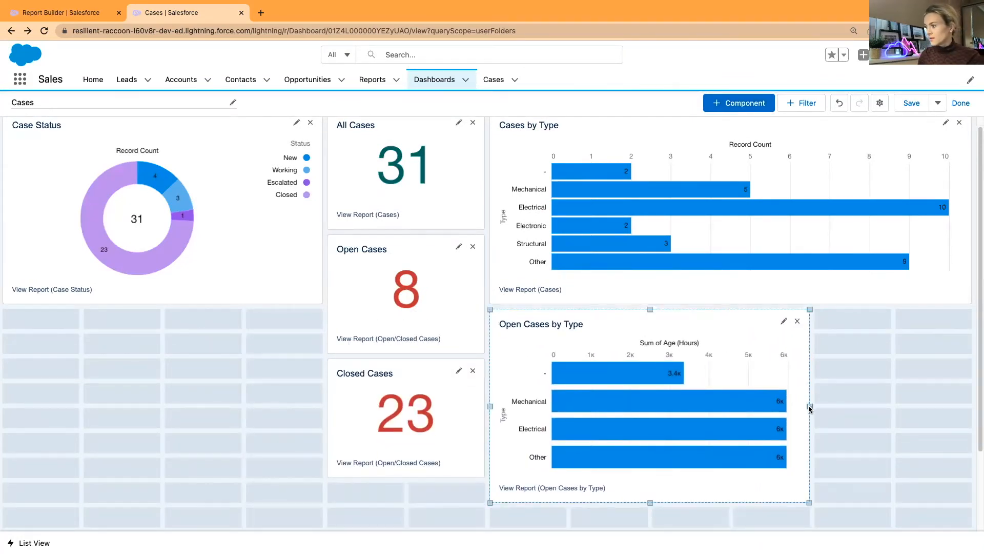
drag(810, 406, 972, 407)
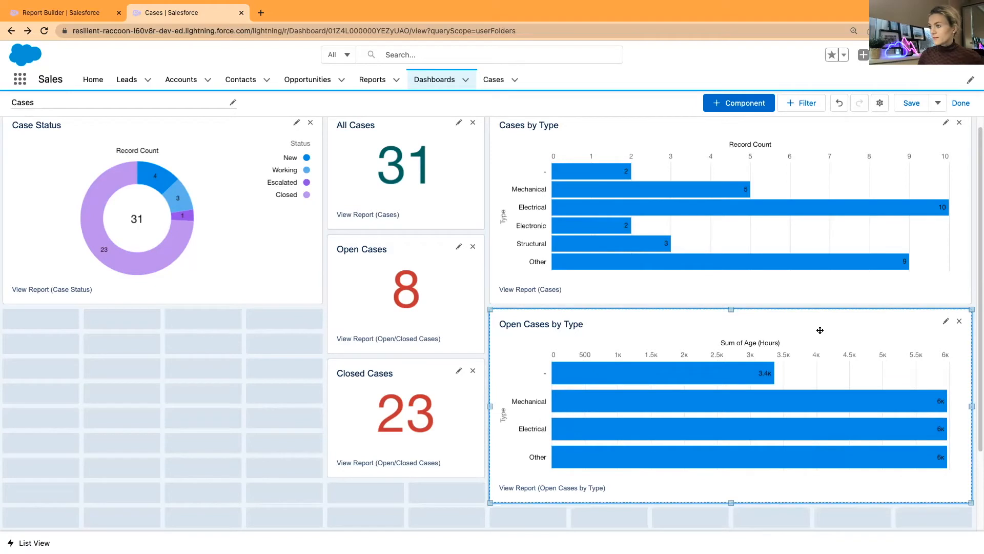
click(946, 321)
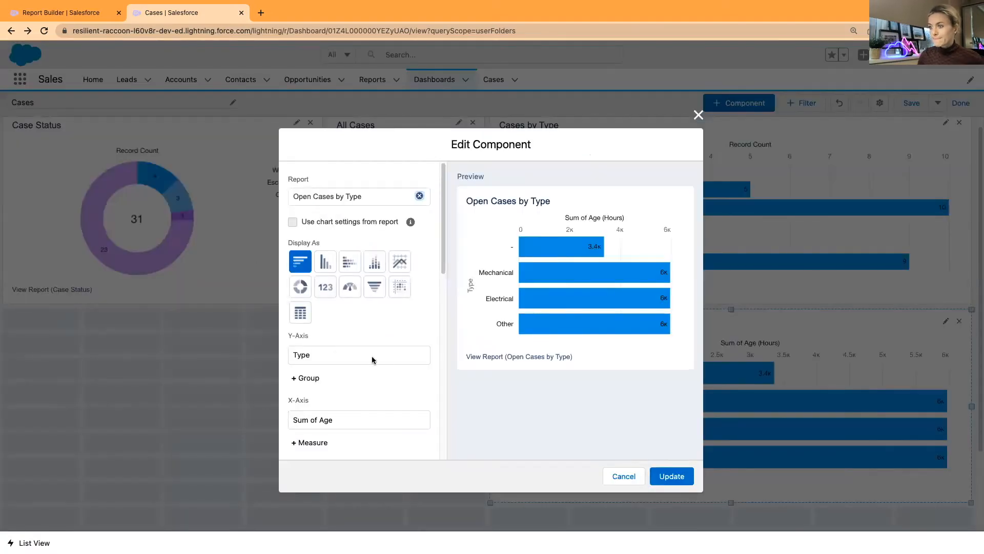
scroll(410, 342, down, 1)
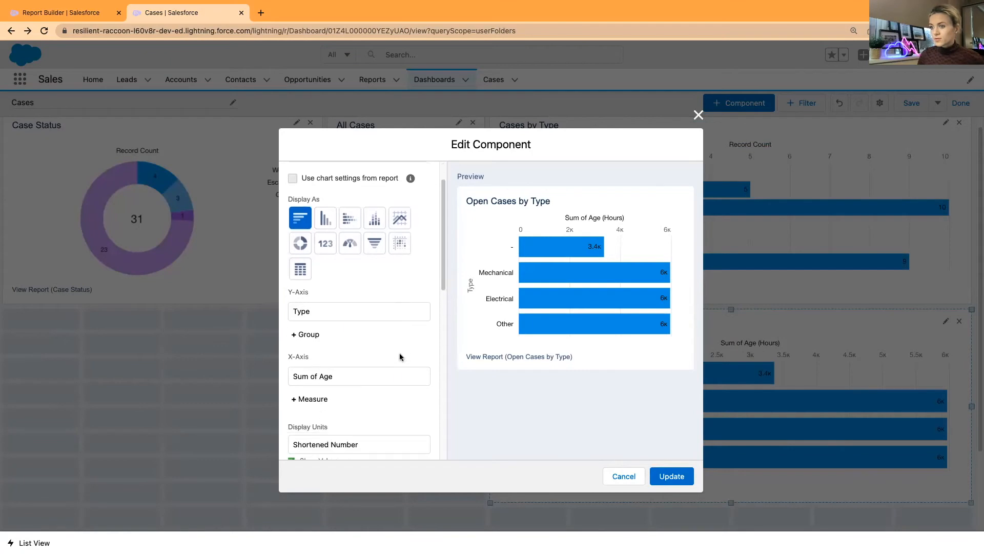
click(370, 369)
click(355, 388)
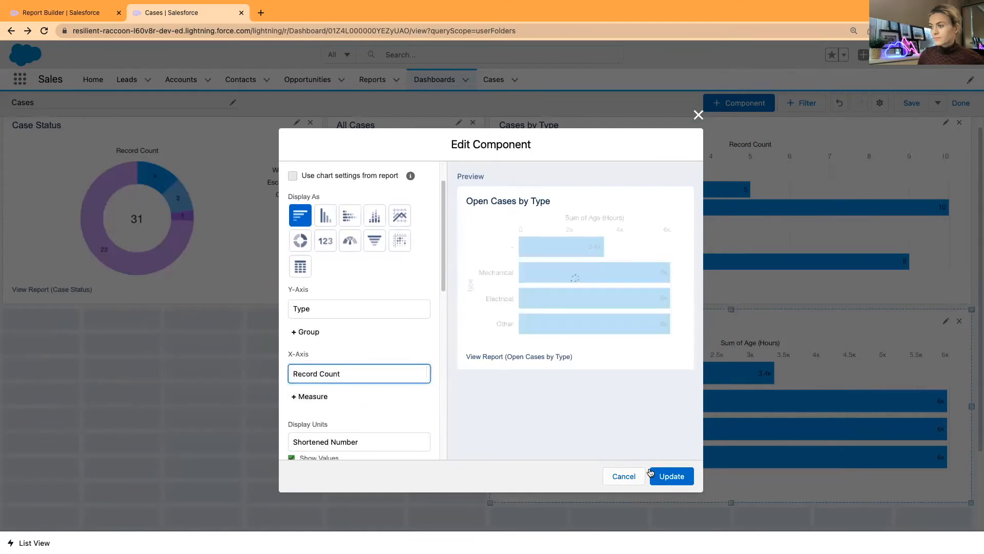
click(672, 476)
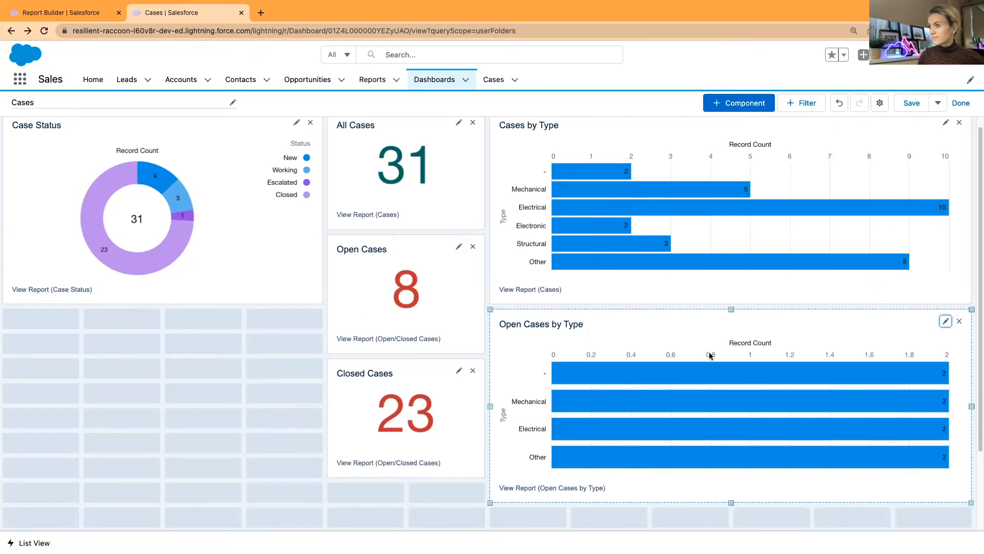
Save the dashboard and exit edit mode
scroll(710, 356, up, 1)
click(917, 108)
click(962, 104)
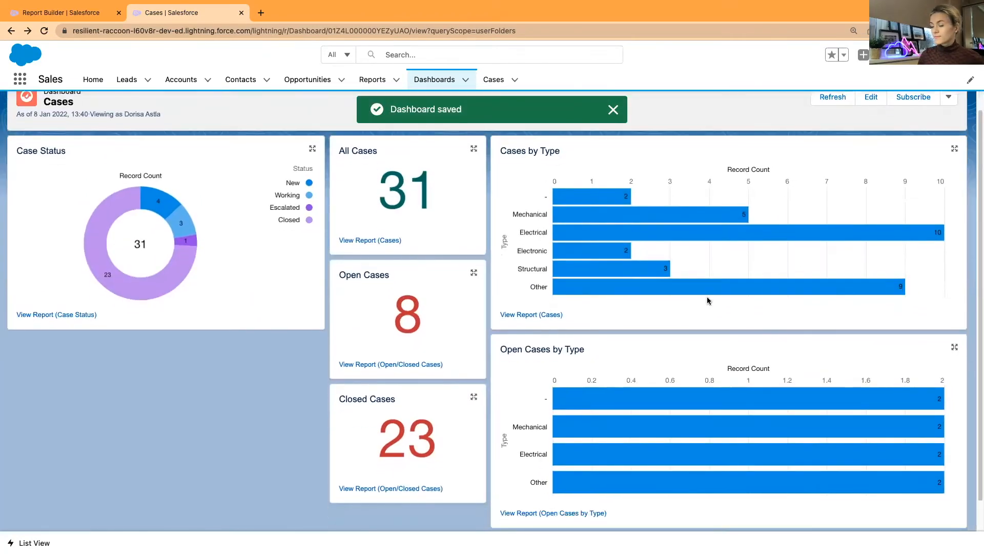
scroll(710, 300, down, 1)
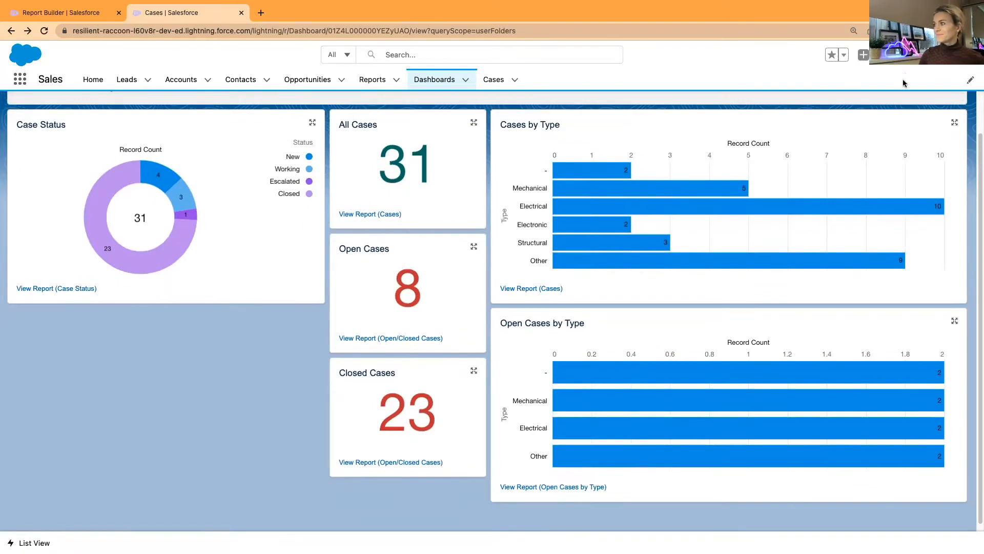
scroll(644, 520, up, 1)
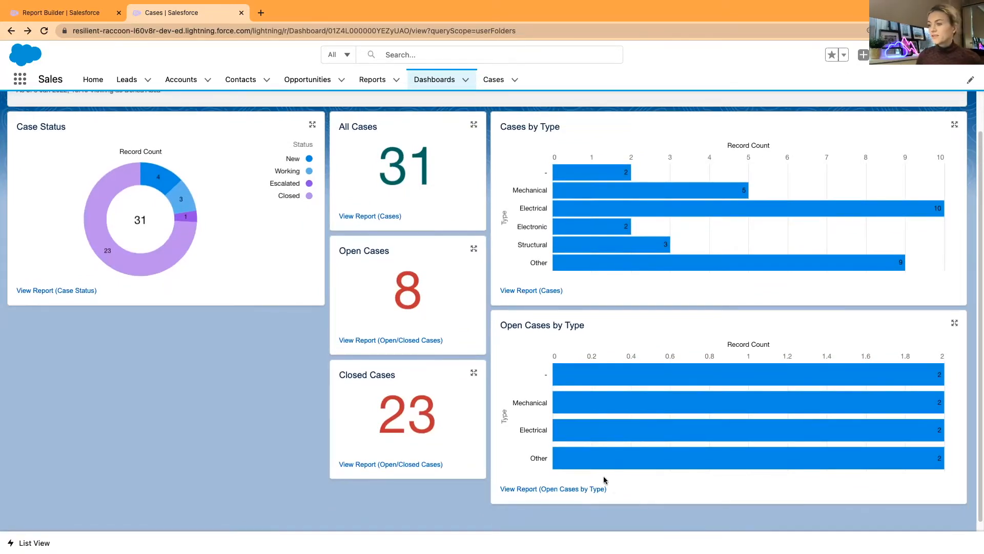
mouse_move(606, 382)
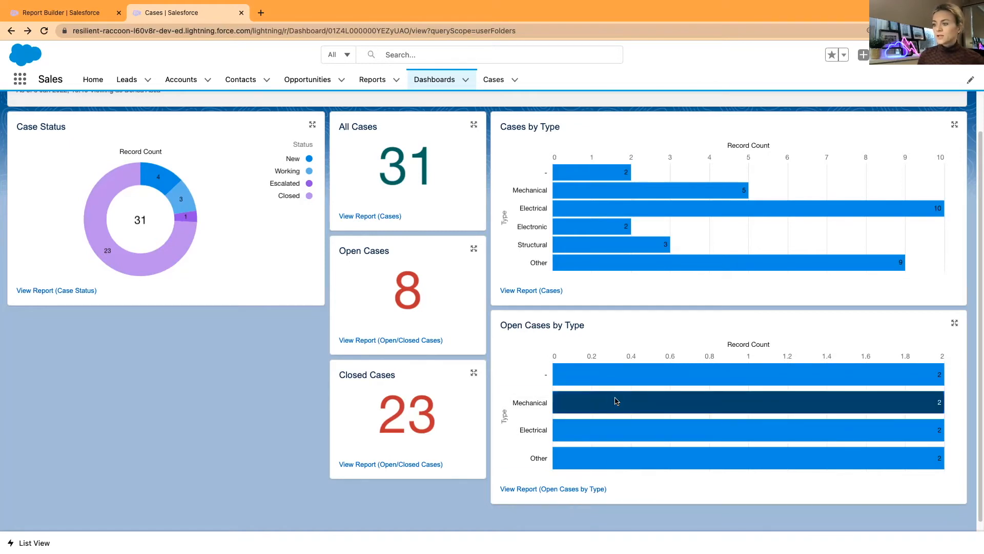
mouse_move(618, 406)
click(620, 407)
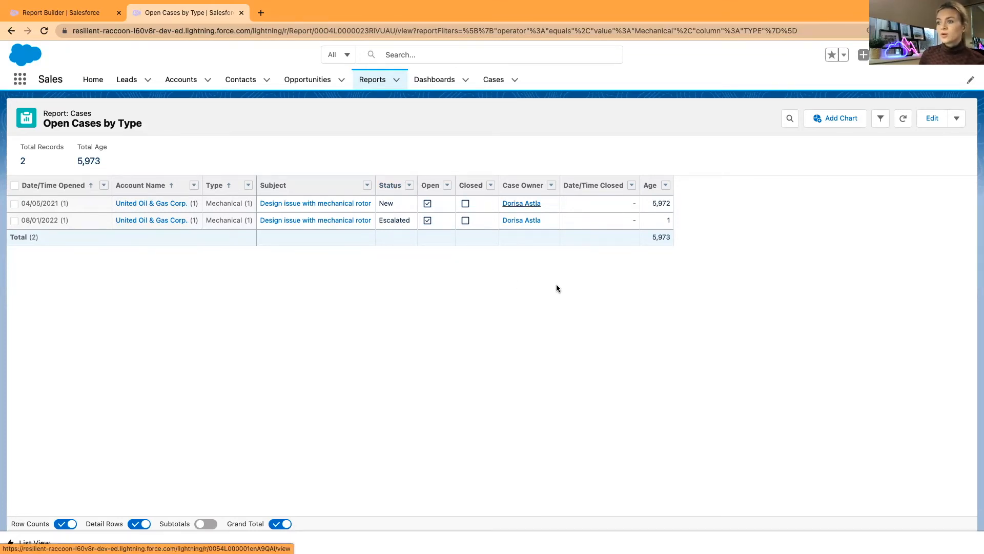
click(12, 32)
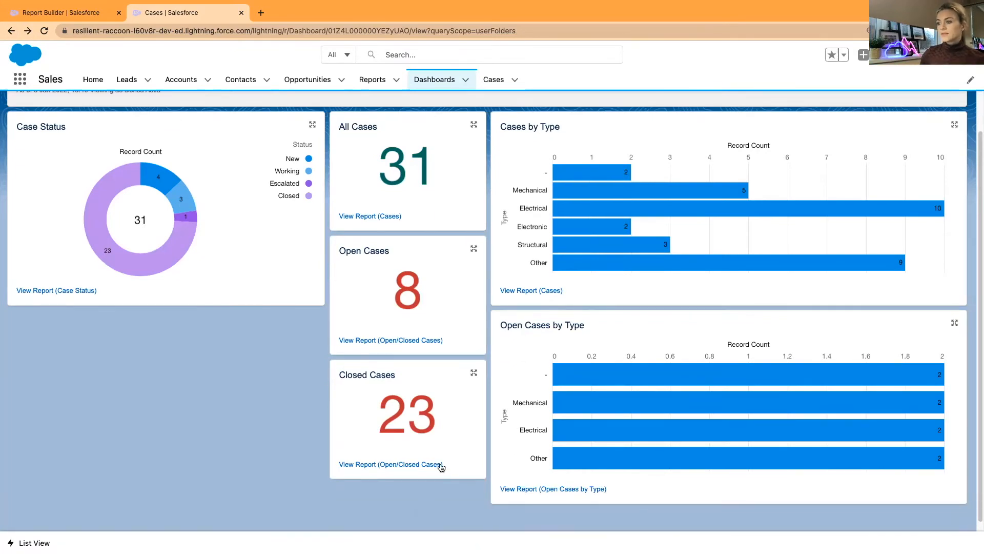
scroll(691, 451, down, 1)
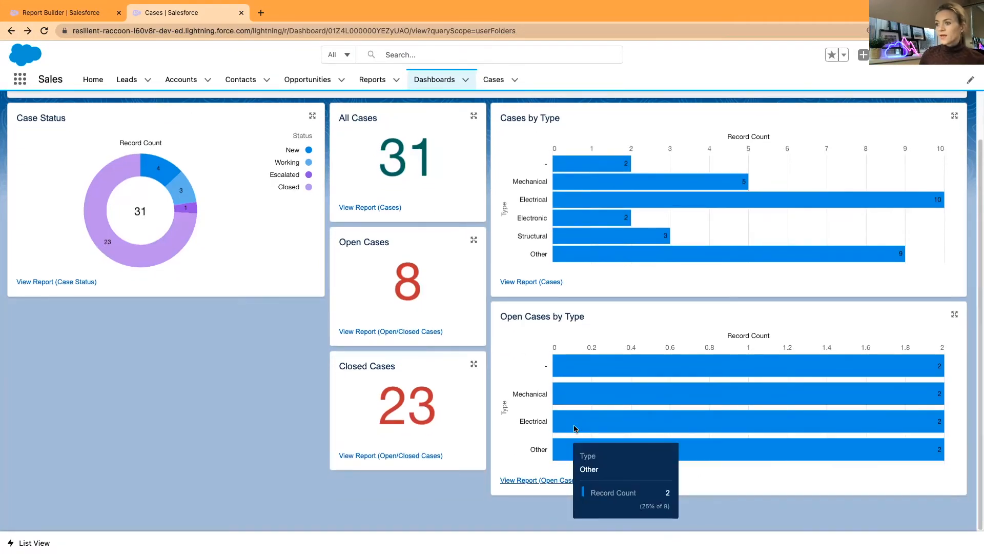
scroll(546, 523, down, 1)
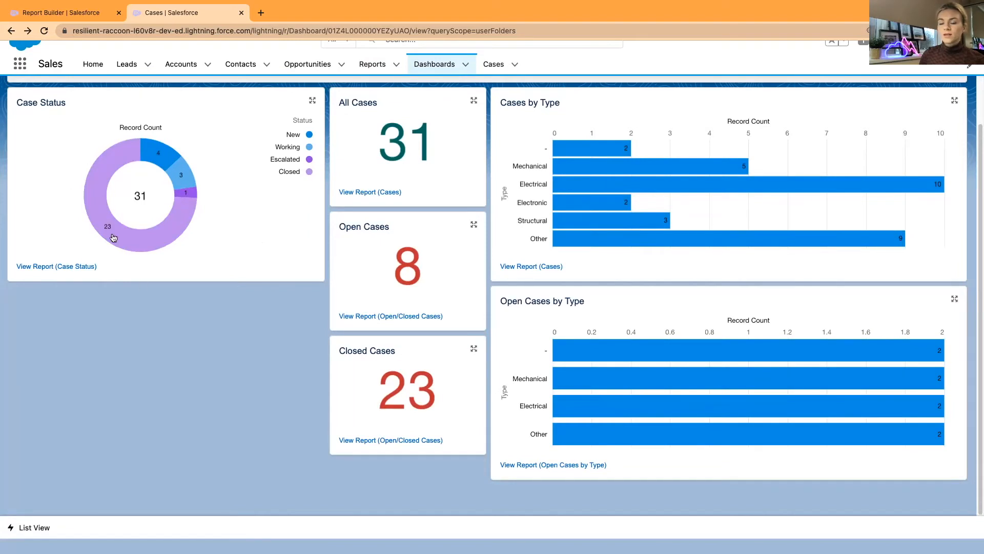
scroll(258, 237, up, 2)
scroll(258, 236, down, 1)
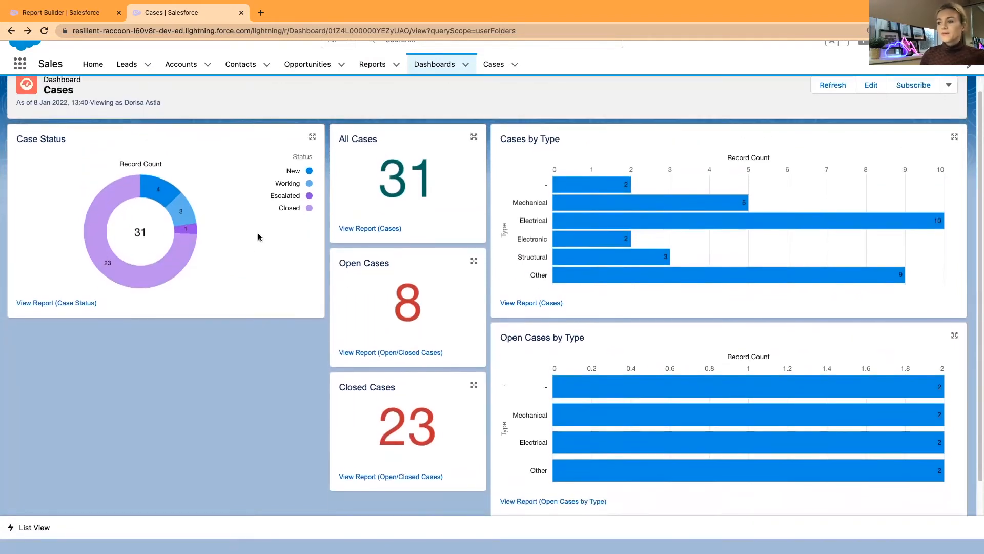
scroll(285, 244, down, 1)
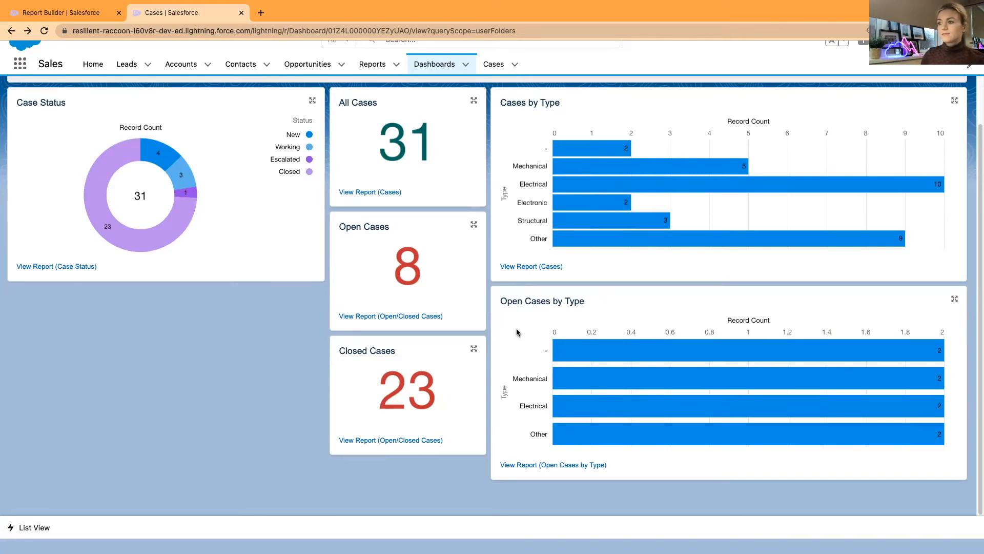
scroll(520, 334, down, 1)
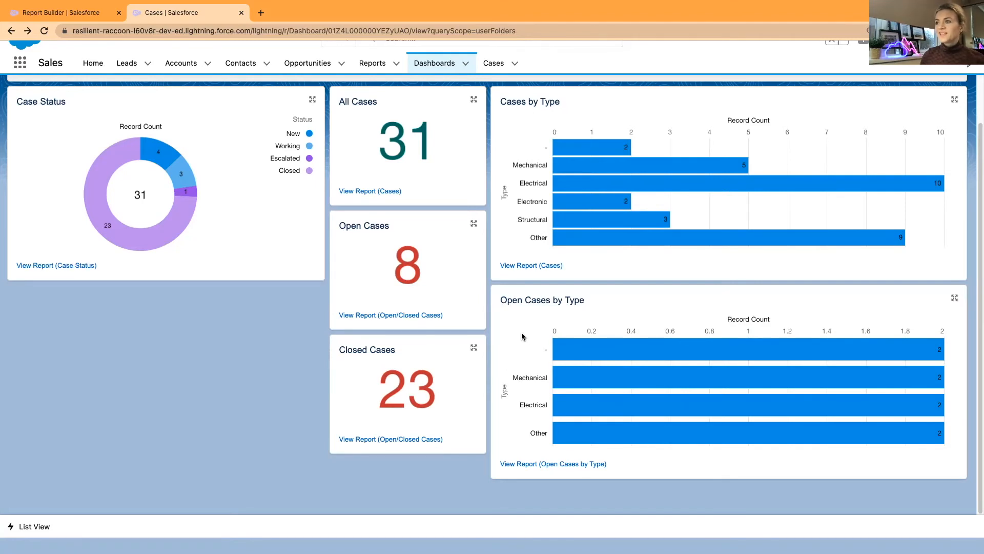
scroll(522, 335, up, 1)
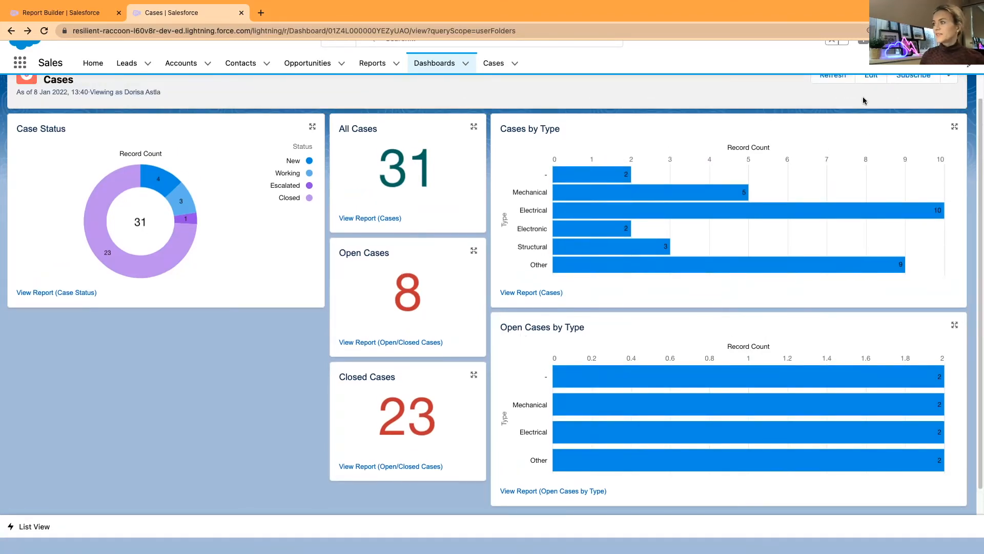
scroll(763, 126, up, 1)
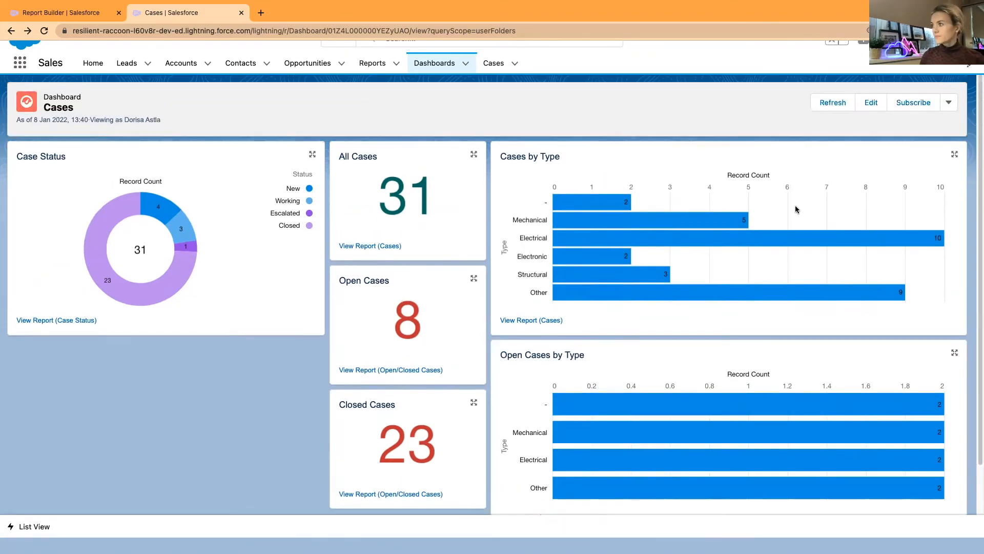
Edit the dashboard and delete the Cases by Type chart so Open Cases by Type moves up
click(871, 103)
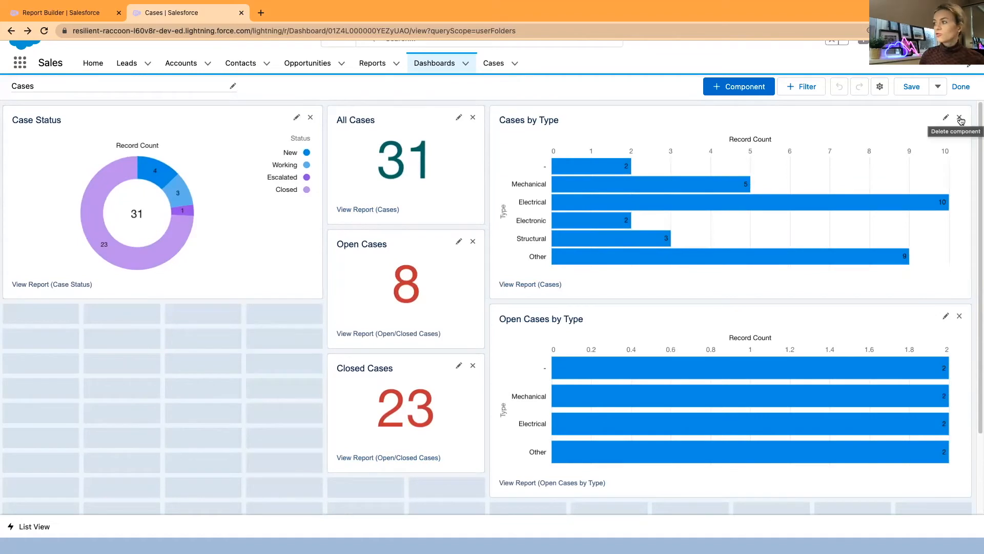
click(960, 119)
scroll(598, 282, up, 1)
scroll(624, 279, up, 1)
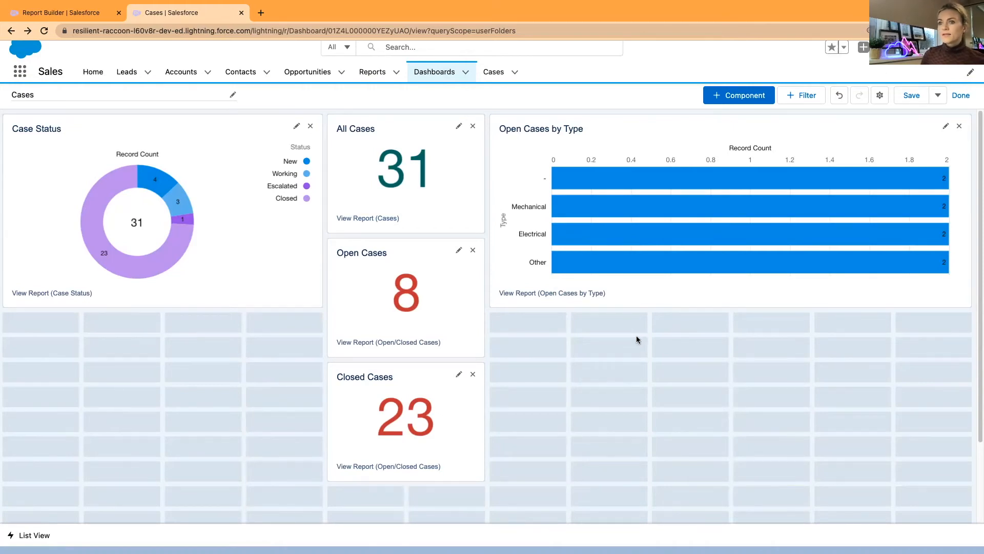
Open the Open Cases by Type report in the report builder for editing
click(48, 14)
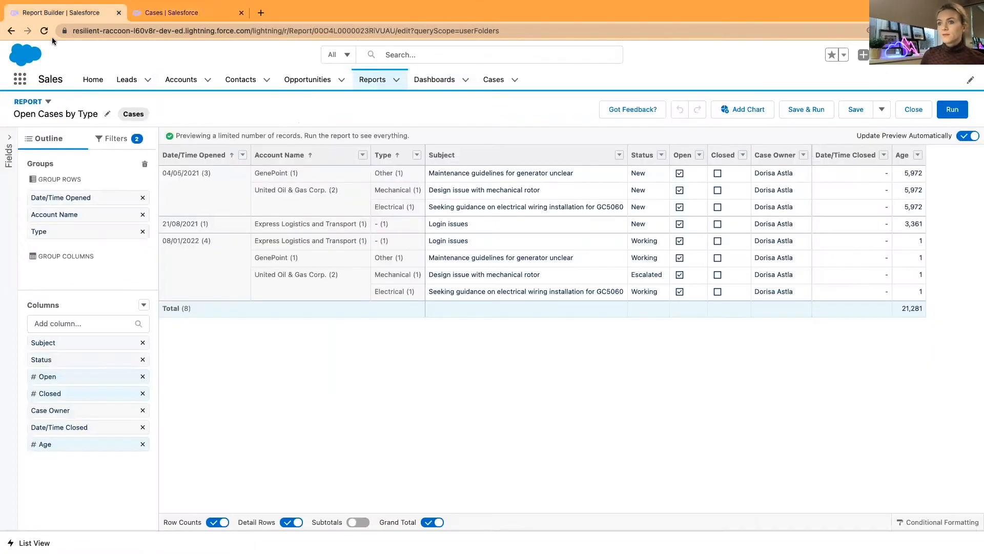
click(371, 85)
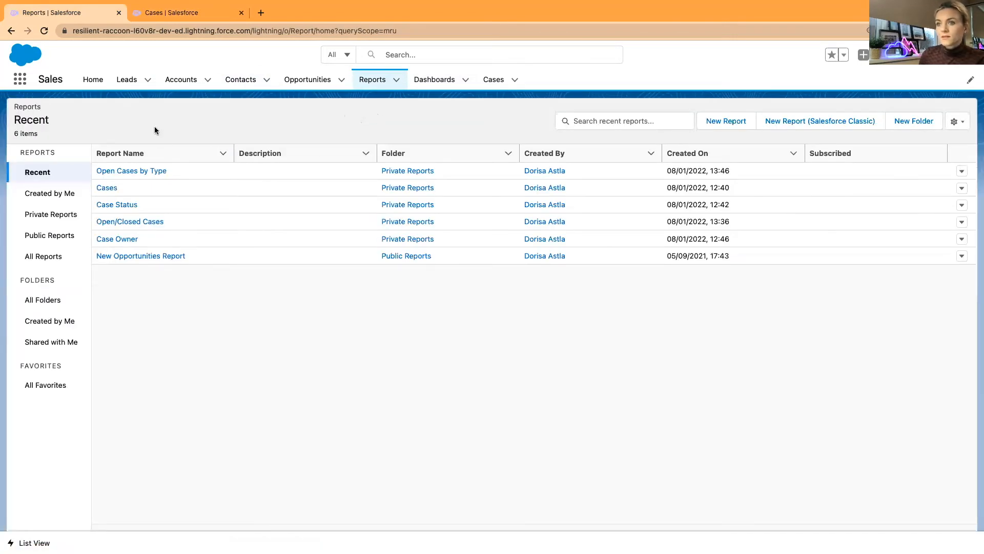
click(132, 173)
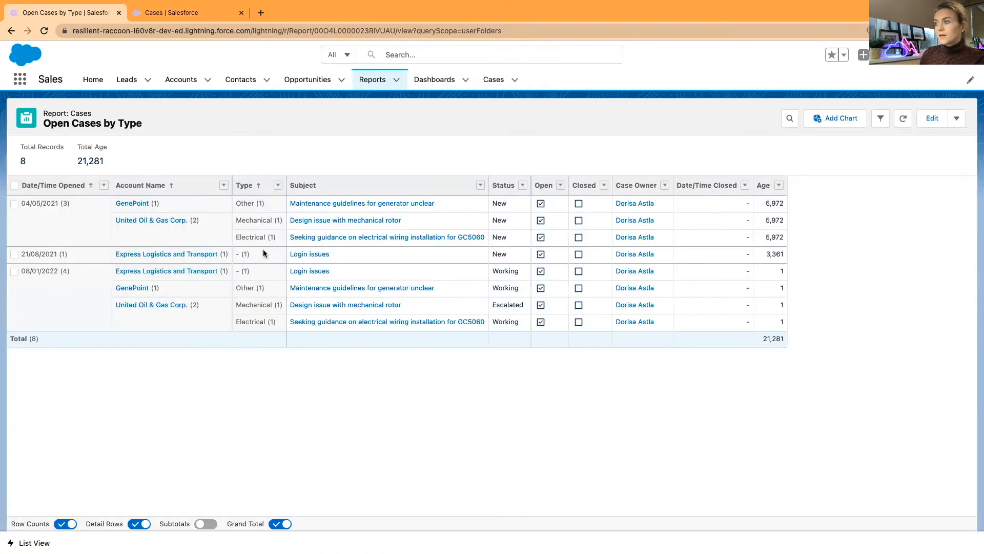
click(932, 119)
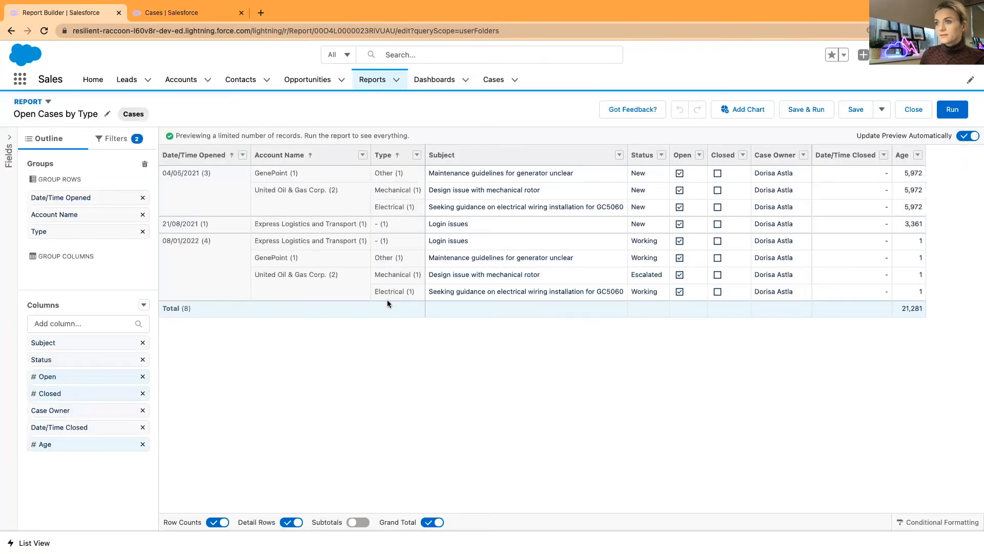
click(417, 155)
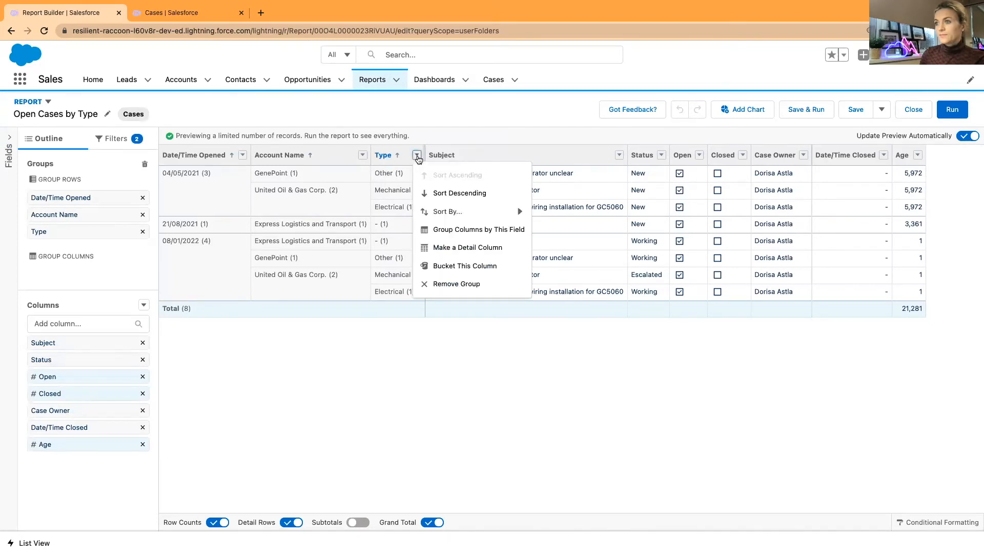
Turn Type into a detail column and group the report rows by Status
click(449, 247)
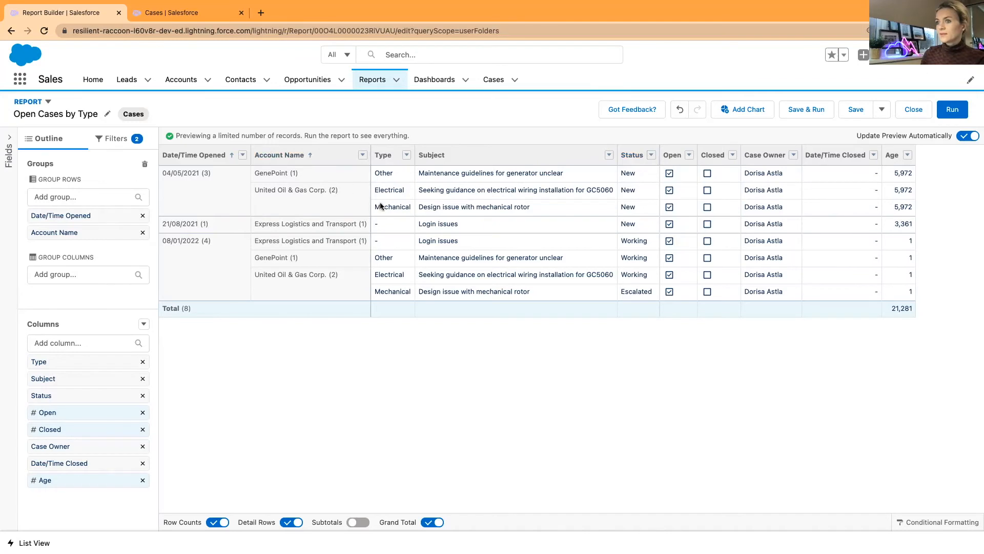
click(160, 11)
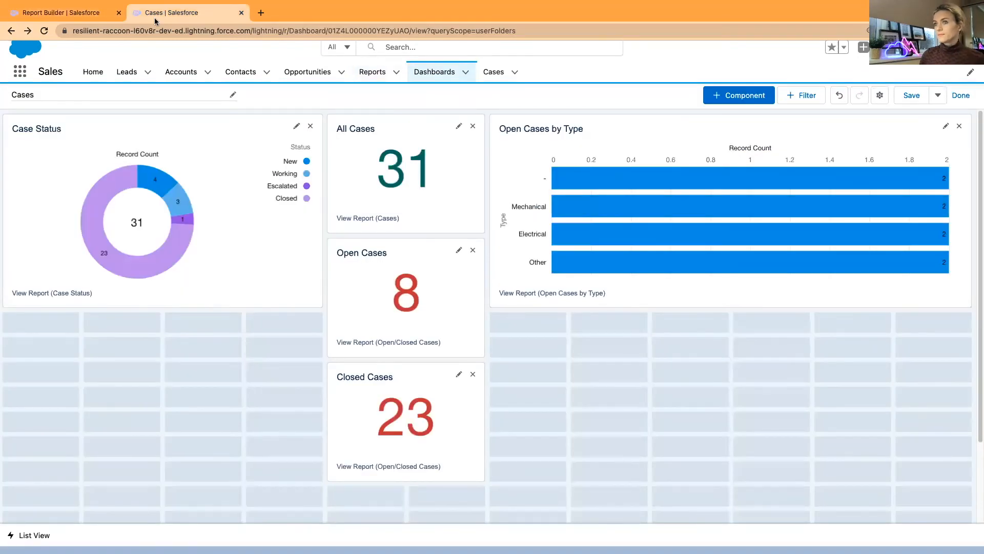
click(58, 14)
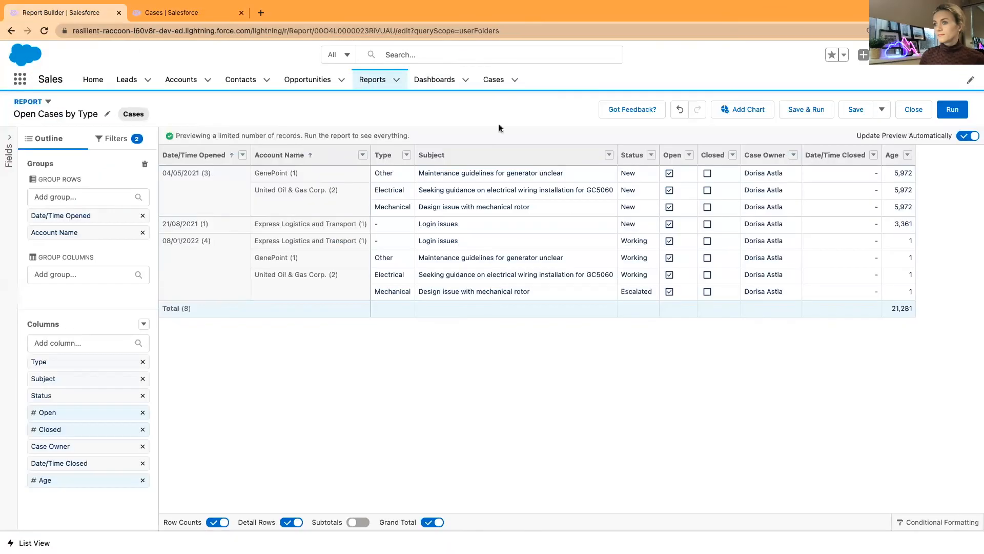
click(407, 155)
click(523, 157)
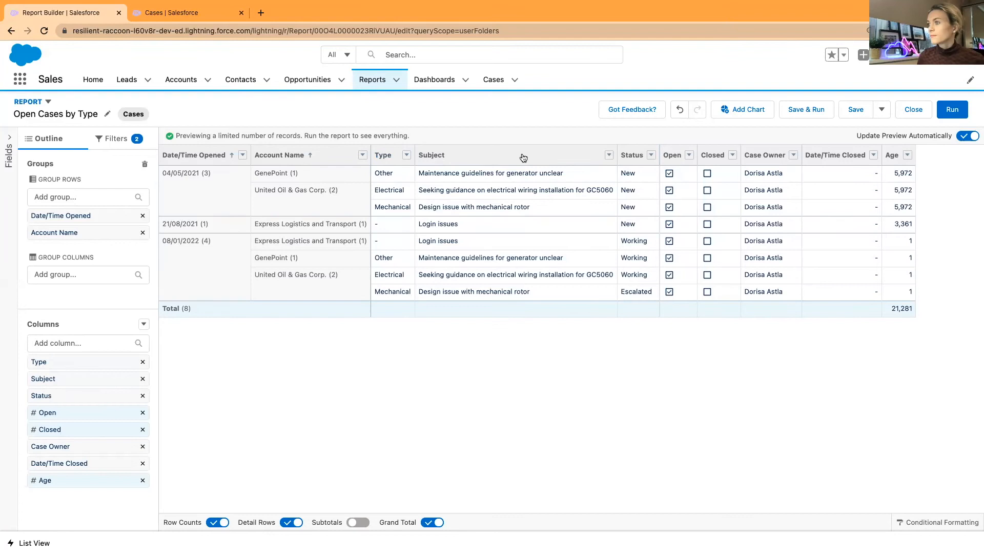
click(651, 154)
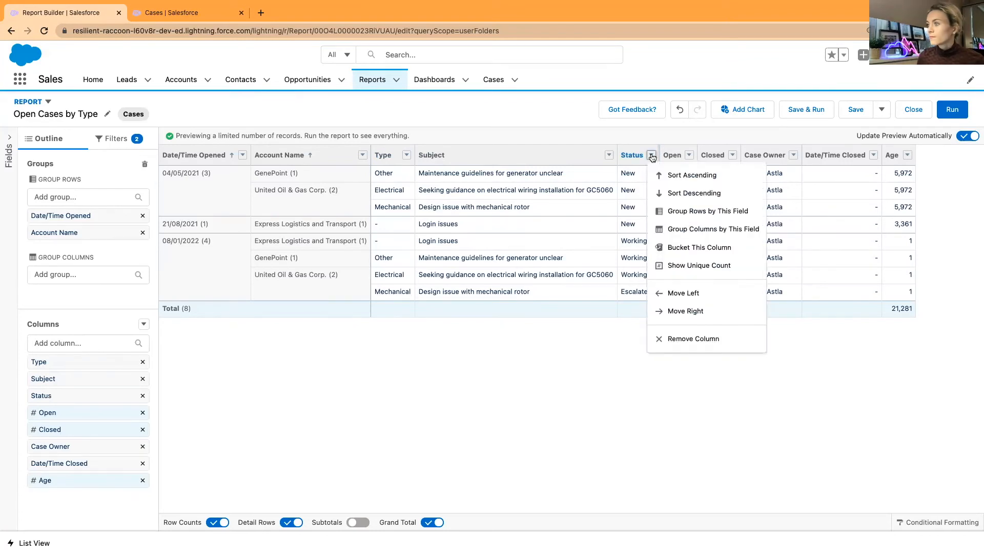
click(674, 211)
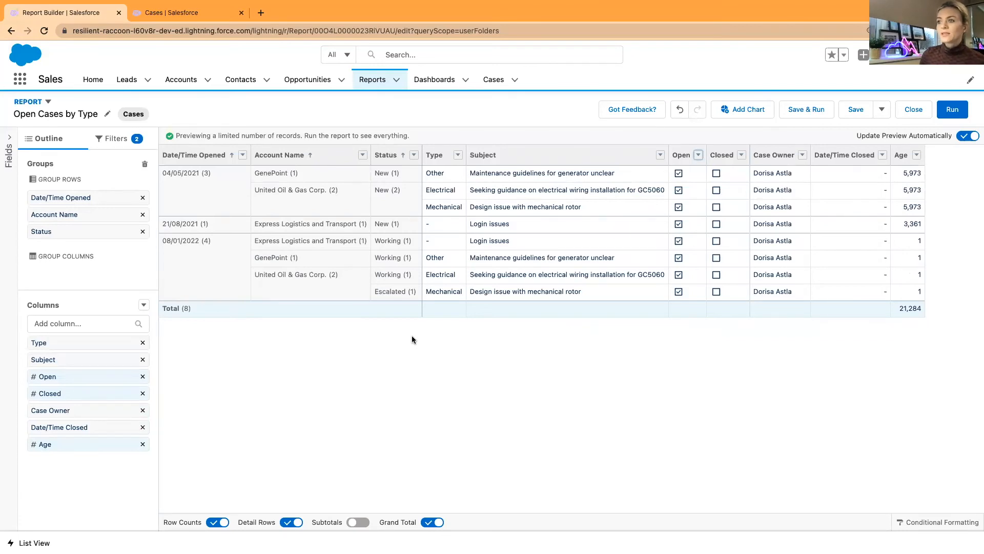
click(881, 110)
Save the Status-grouped report as 'Open Cases by Status' and return to the dashboard editor
click(891, 130)
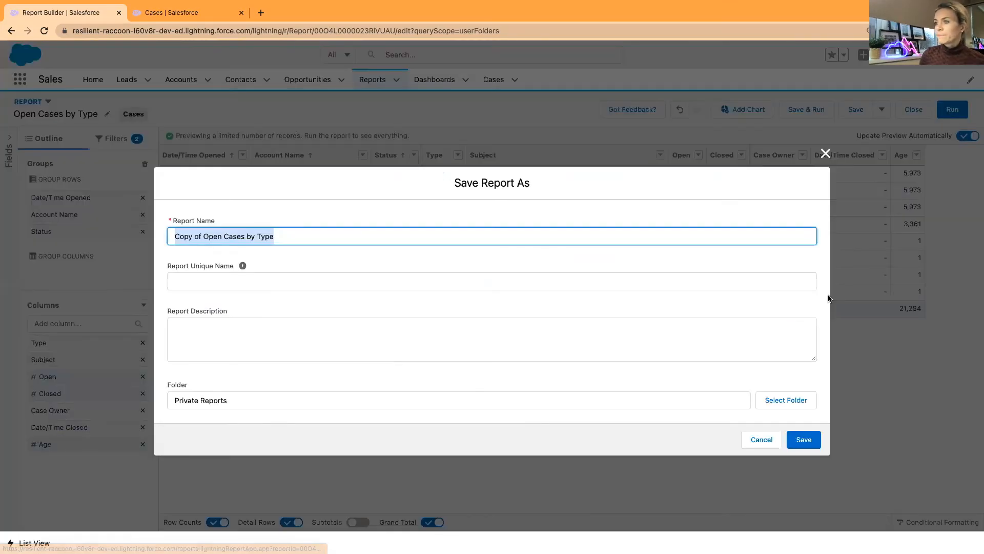
click(264, 238)
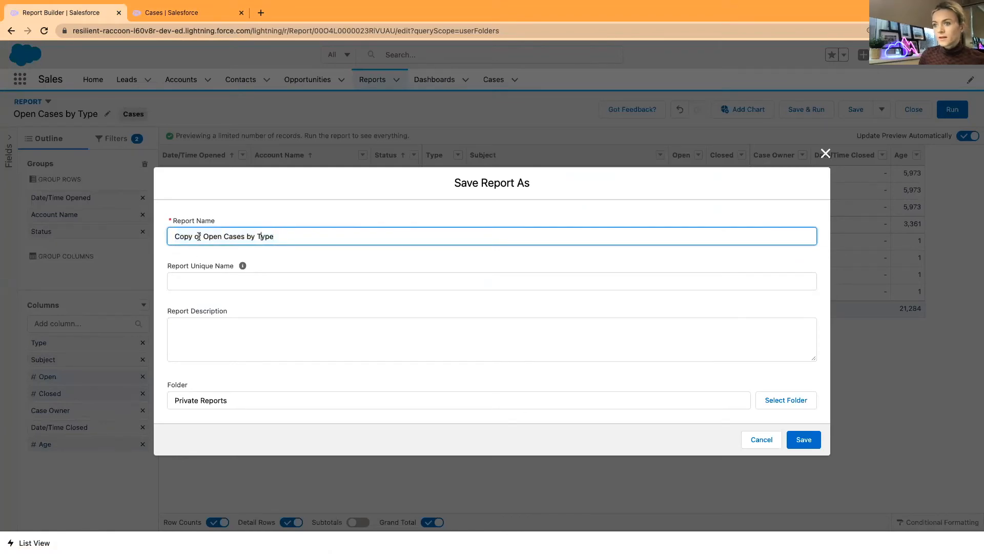
drag(185, 236, 173, 237)
key(BackSpace)
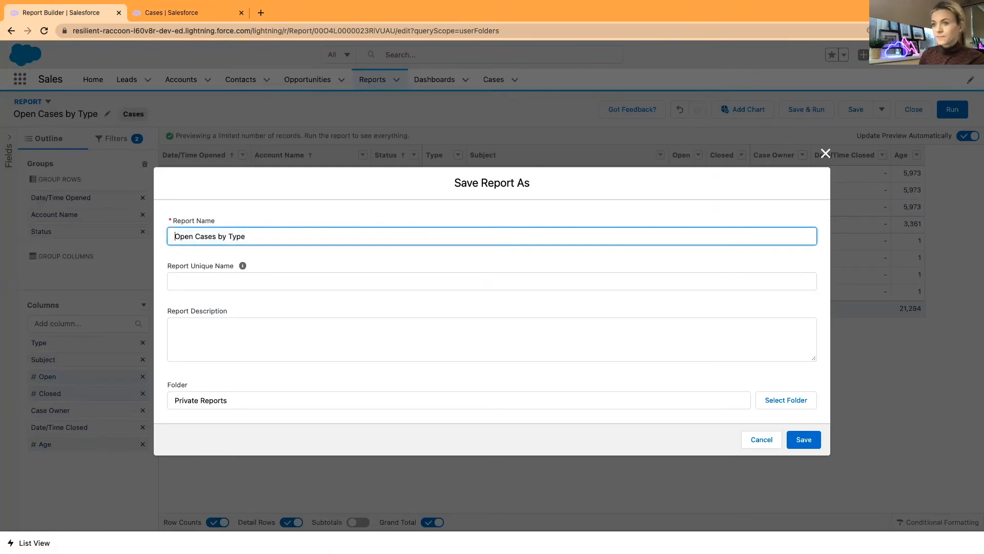
double_click(235, 237)
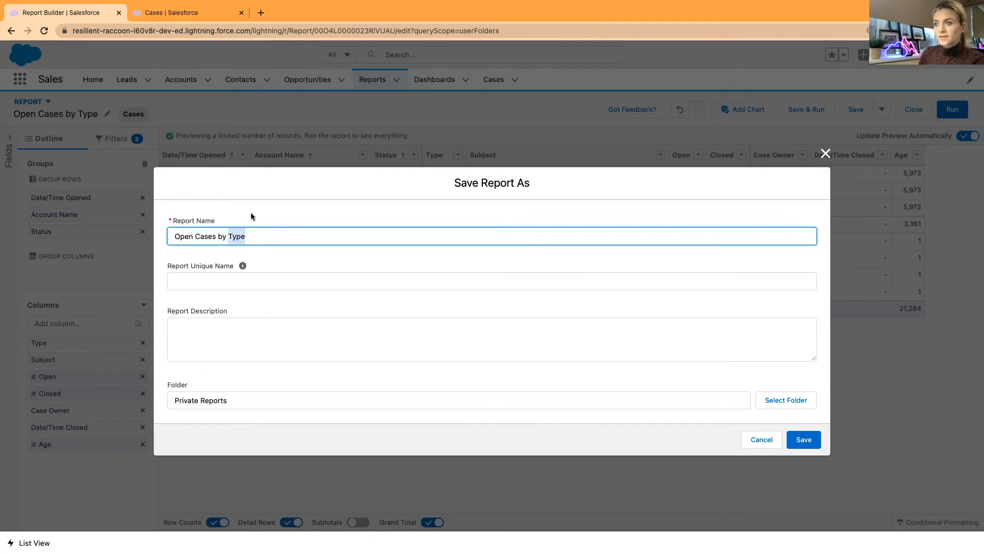
key(BackSpace)
text(Status)
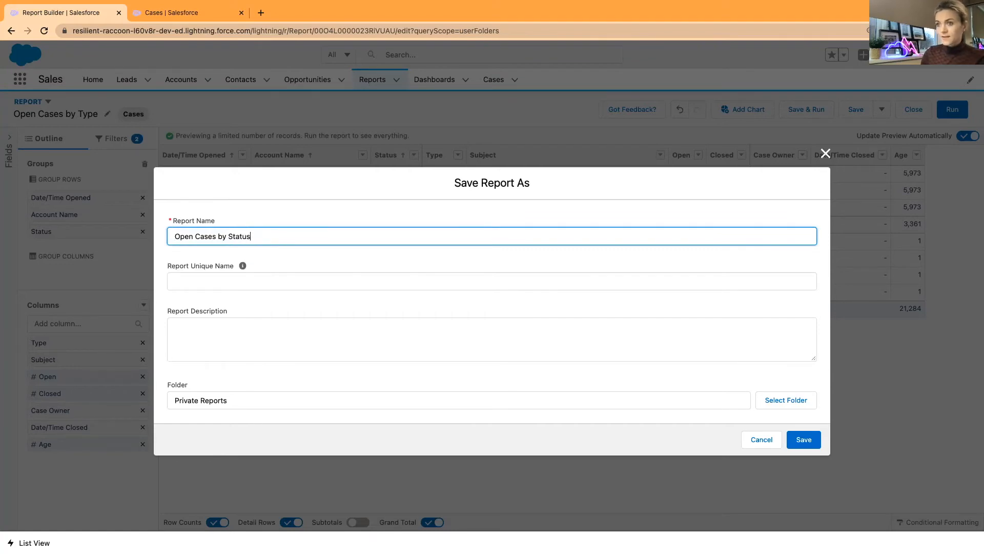
click(311, 209)
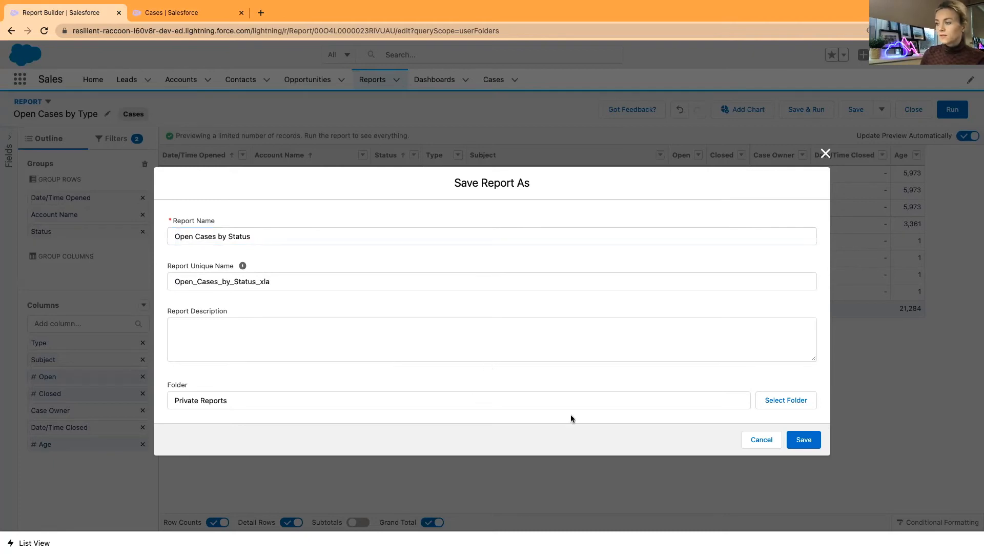
click(804, 440)
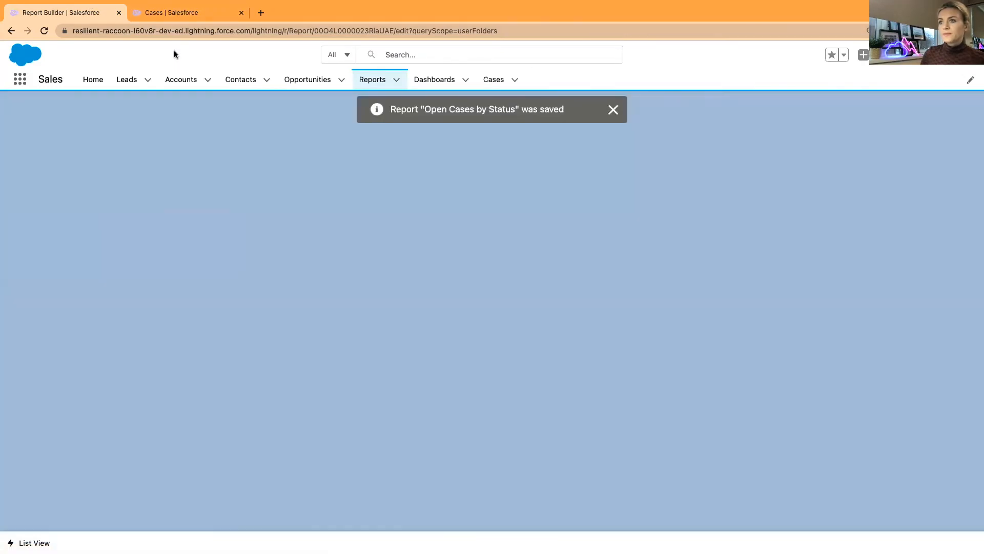
click(174, 12)
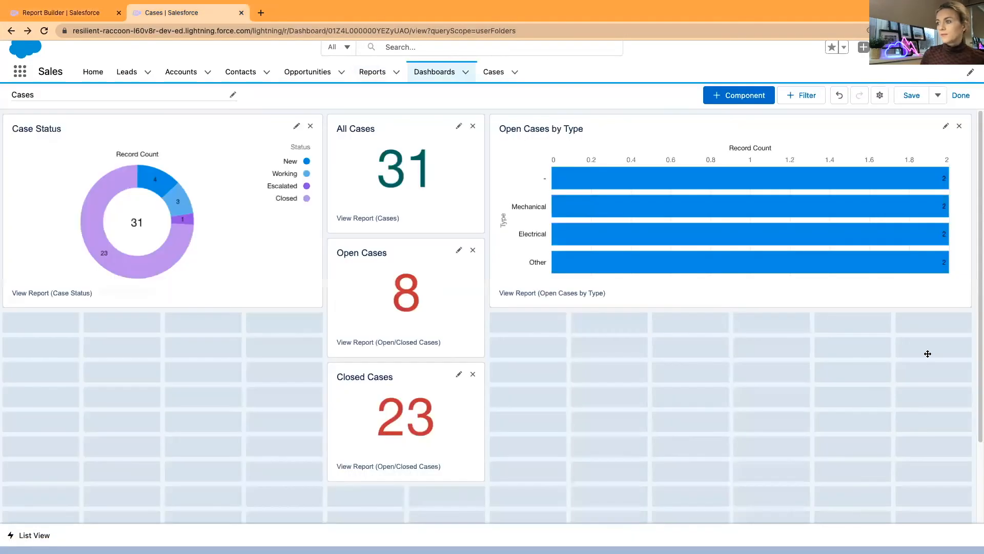
Add an Open Cases by Status chart with Status on the Y-axis and no Account Name grouping
click(752, 98)
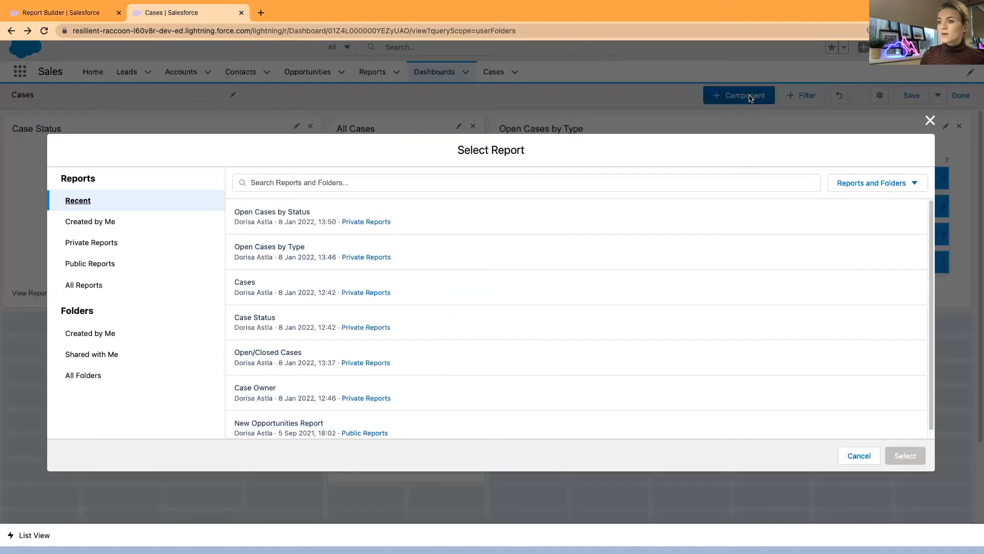
click(453, 216)
click(908, 456)
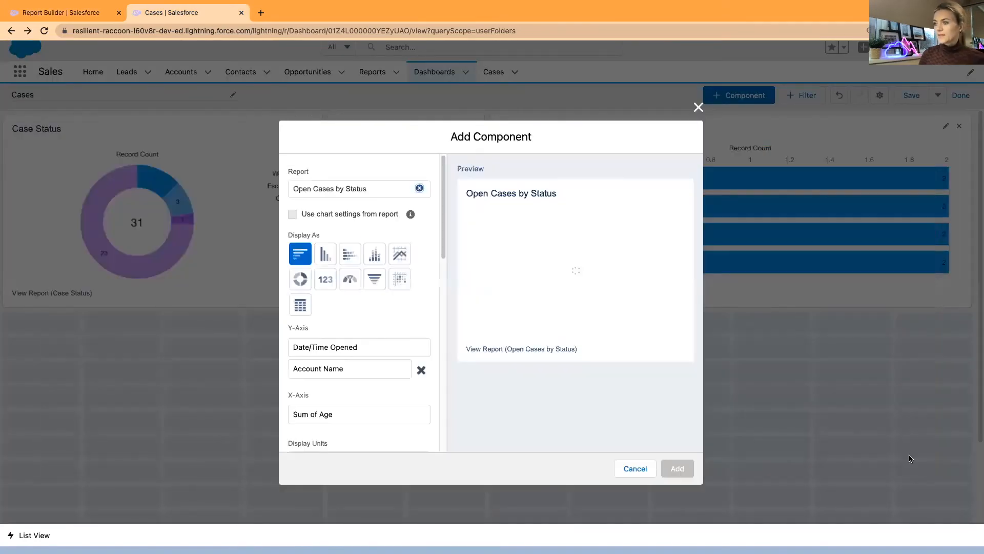
click(323, 347)
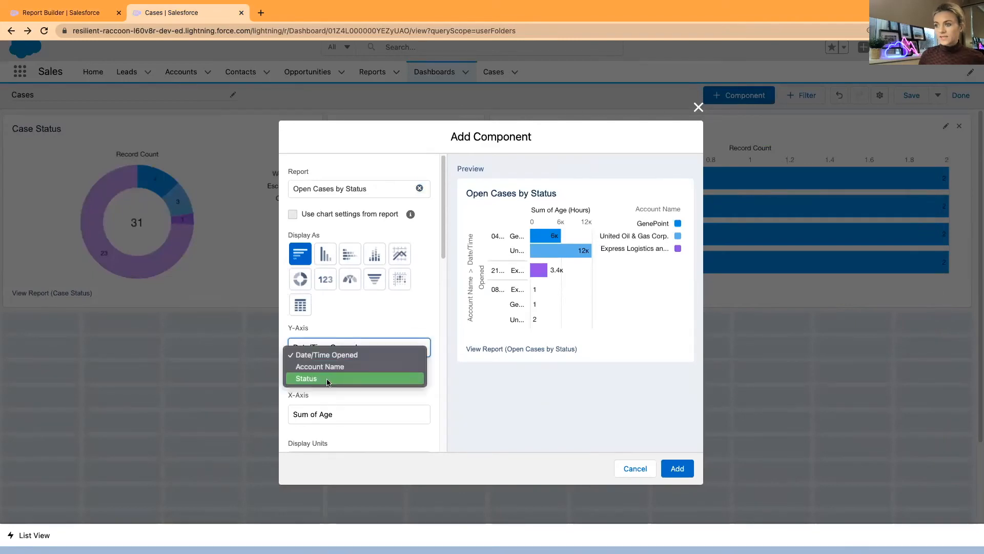
click(327, 380)
click(420, 370)
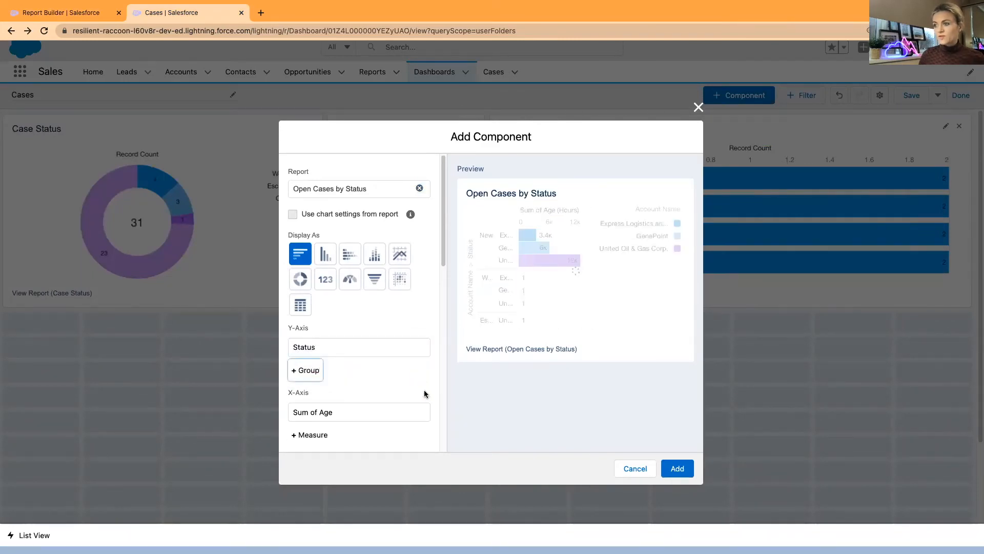
click(676, 470)
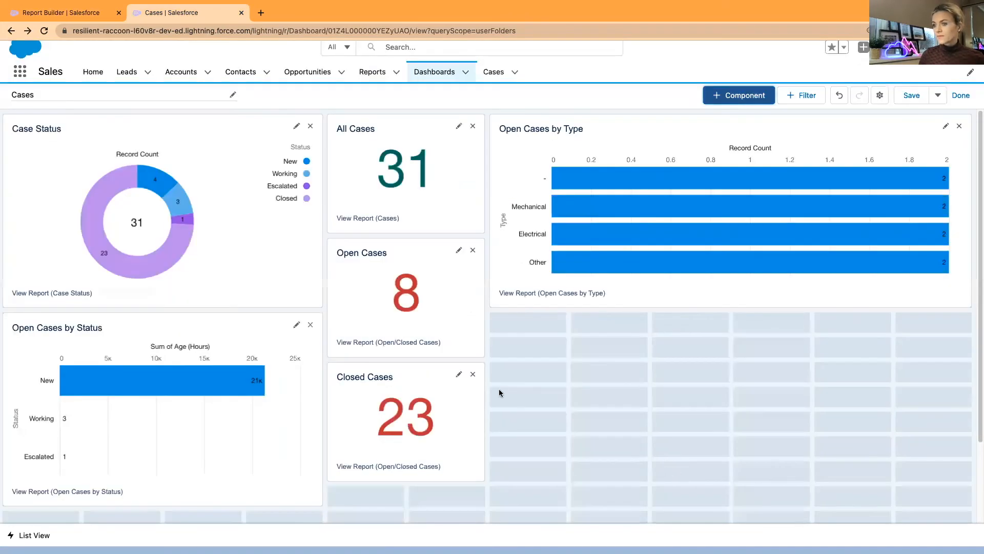
Place the new chart full-width under Open Cases by Type, then save the dashboard and exit editing
drag(97, 338, 590, 326)
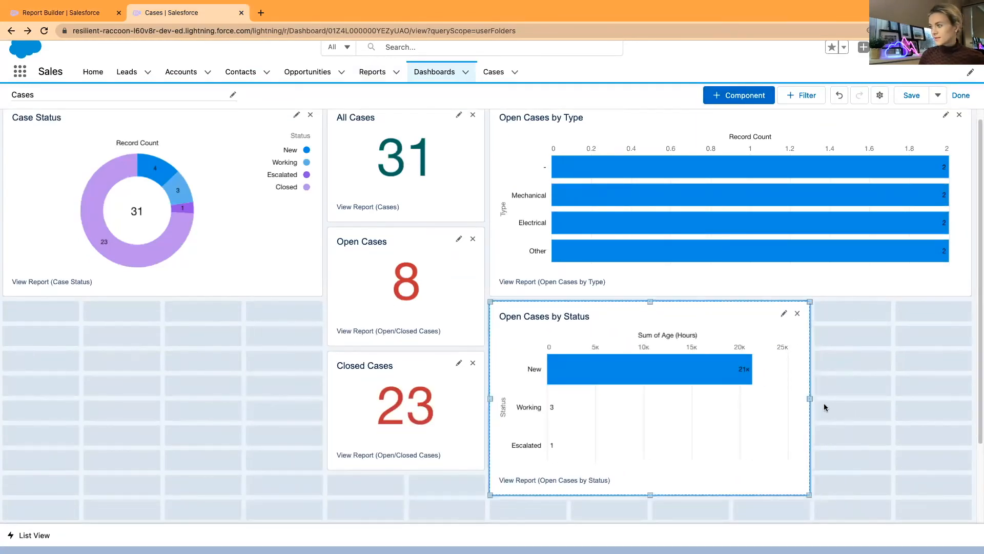
drag(810, 399, 972, 399)
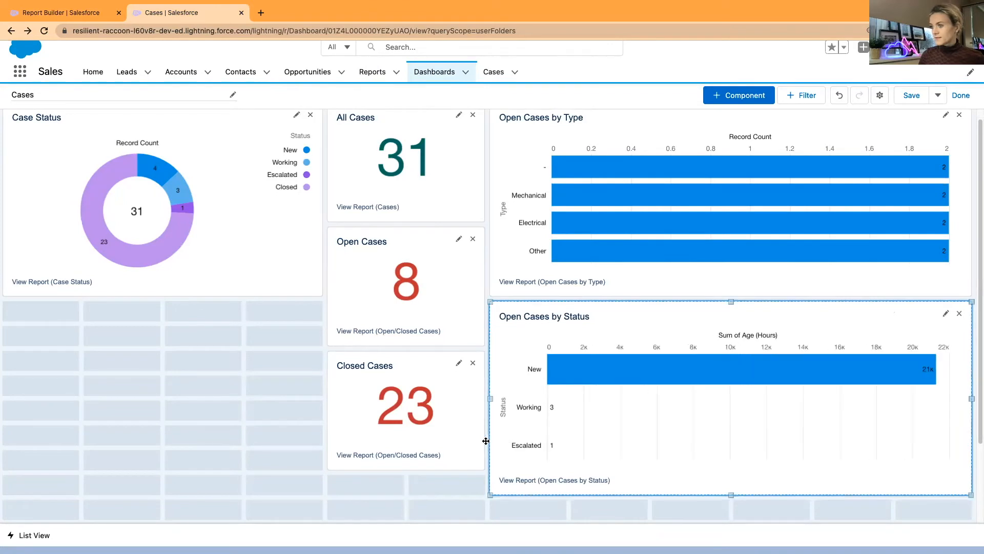
scroll(466, 369, up, 1)
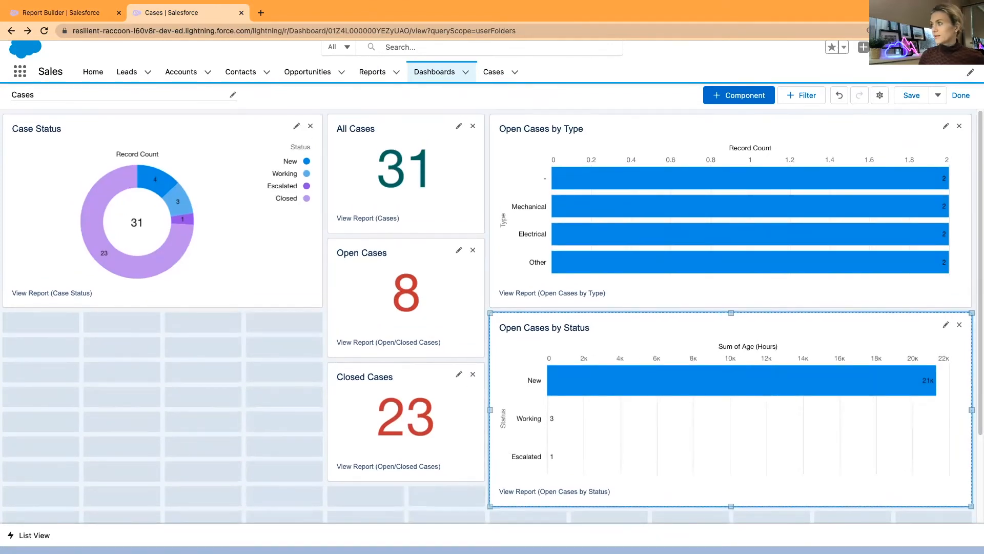
click(917, 101)
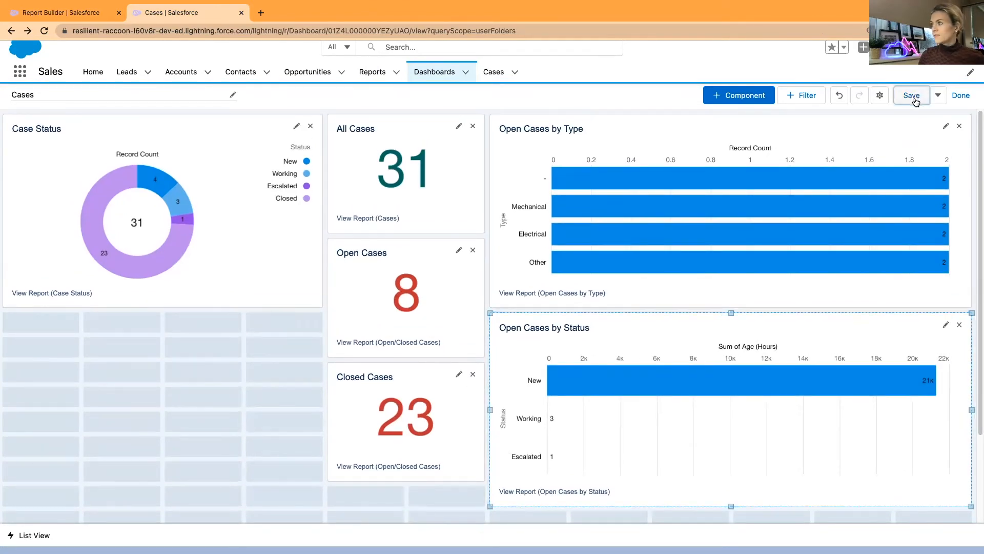
click(961, 95)
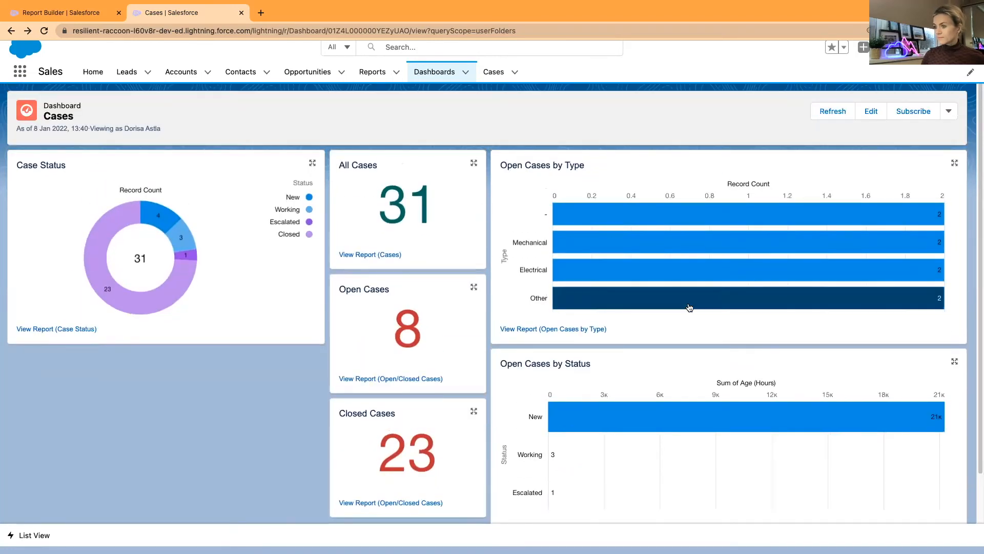
Look over the Cases dashboard, then put it back into edit mode
scroll(616, 484, down, 2)
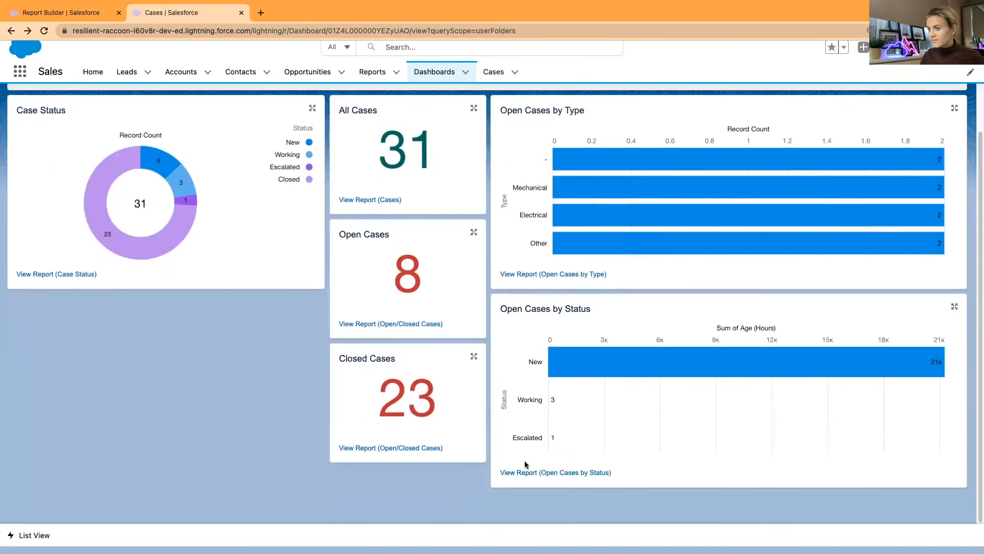
scroll(523, 462, up, 2)
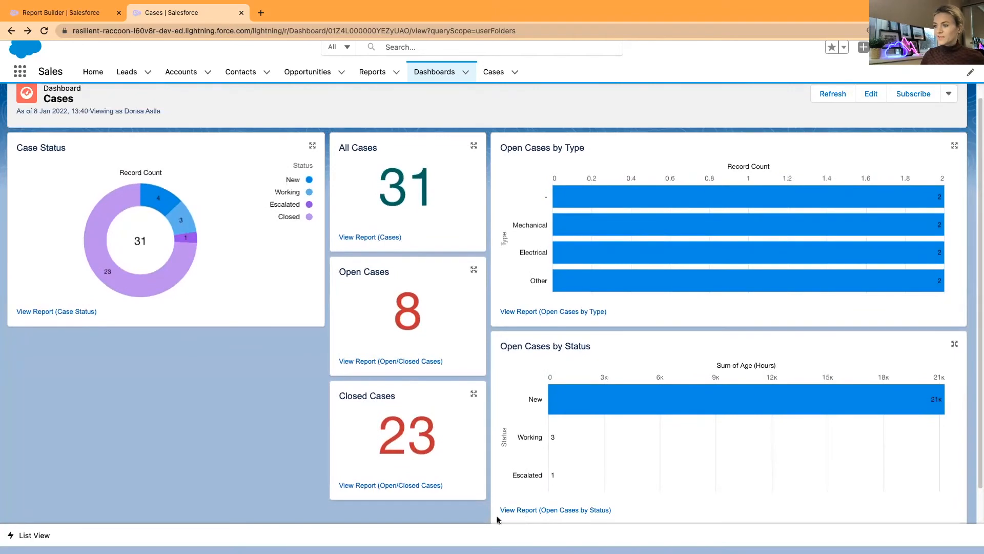
scroll(475, 452, up, 1)
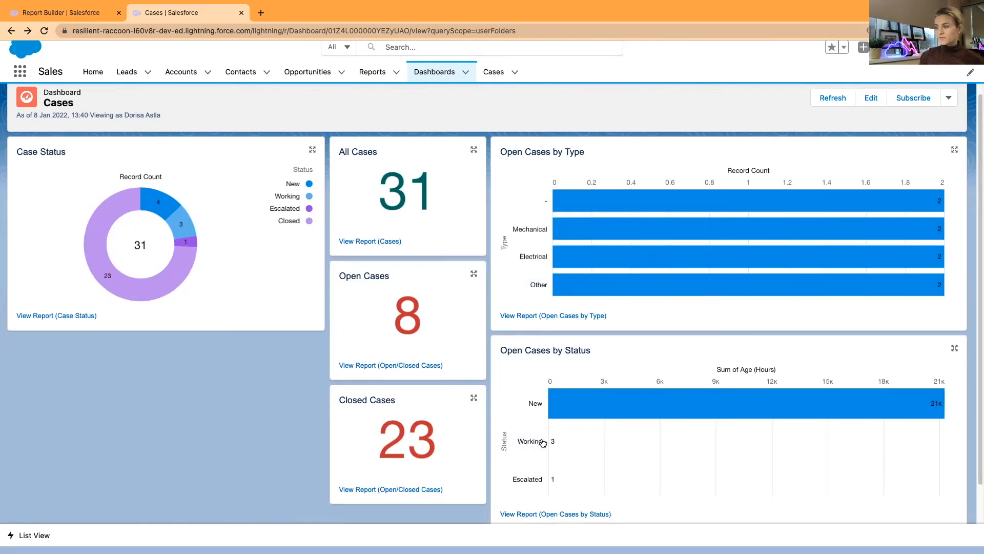
scroll(852, 154, up, 1)
click(870, 111)
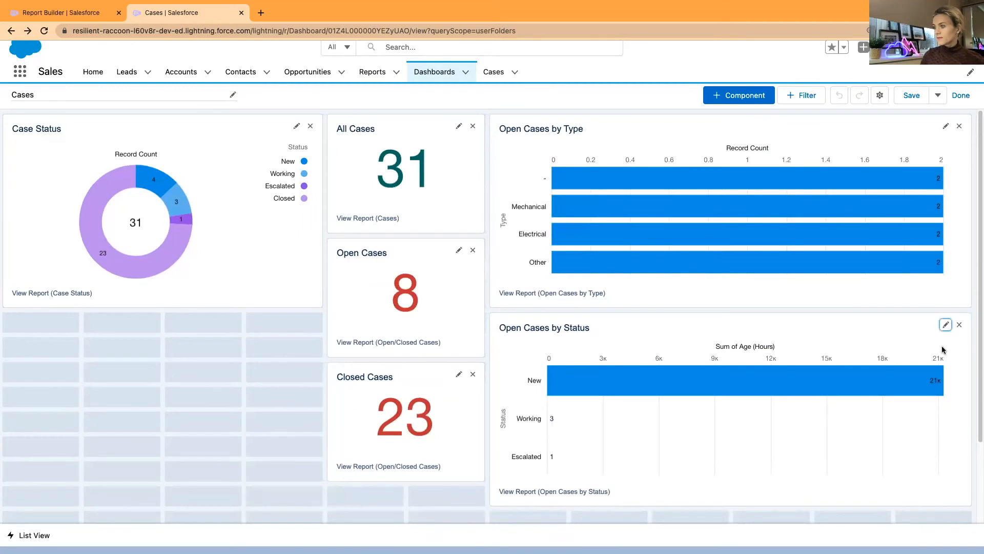
Open the Open Cases by Status chart's settings and review its options
click(945, 325)
scroll(342, 319, down, 6)
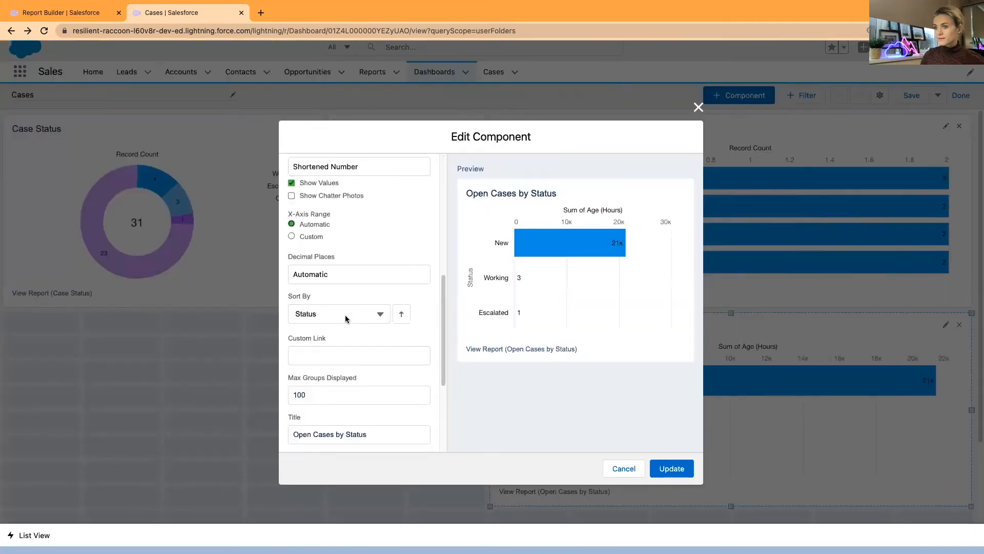
scroll(340, 345, down, 4)
scroll(339, 347, up, 4)
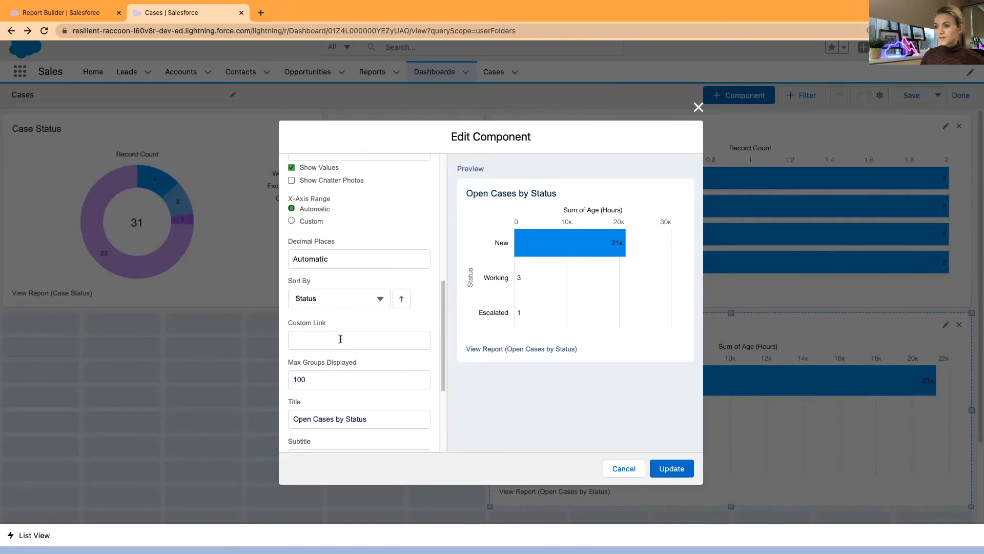
scroll(341, 343, down, 3)
scroll(366, 340, up, 4)
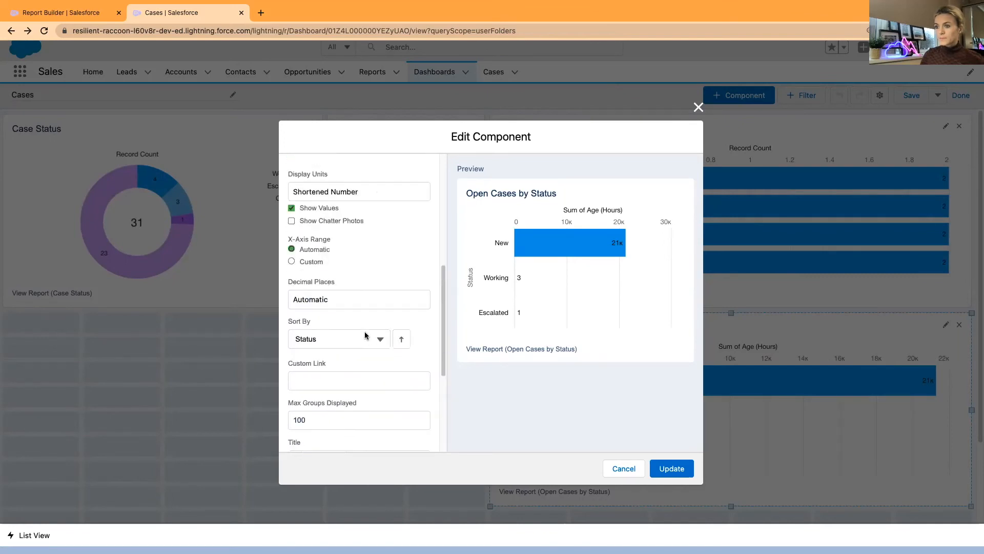
scroll(346, 336, up, 1)
scroll(344, 337, down, 1)
Change the chart's measure from Sum of Age to Record Count, apply, and save the dashboard
click(343, 338)
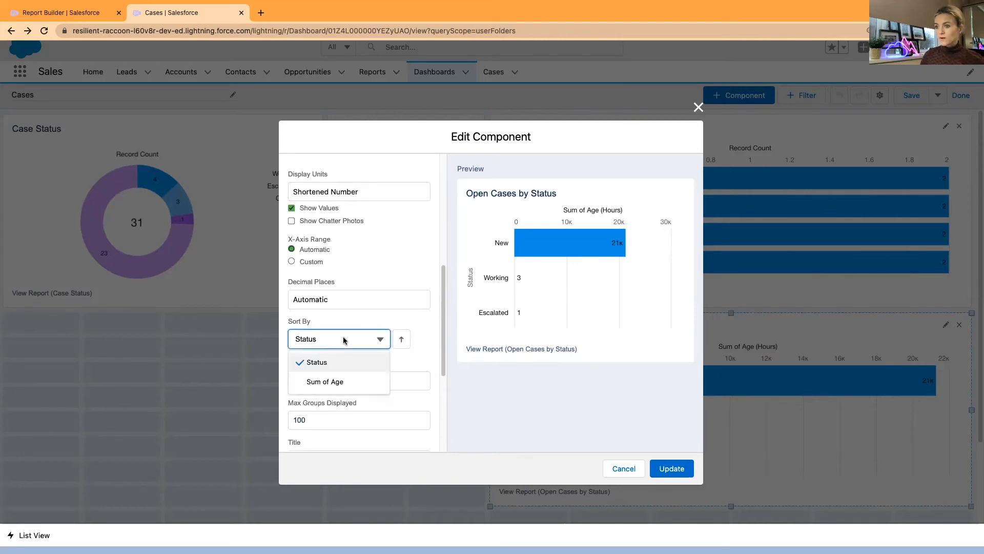
scroll(343, 336, up, 3)
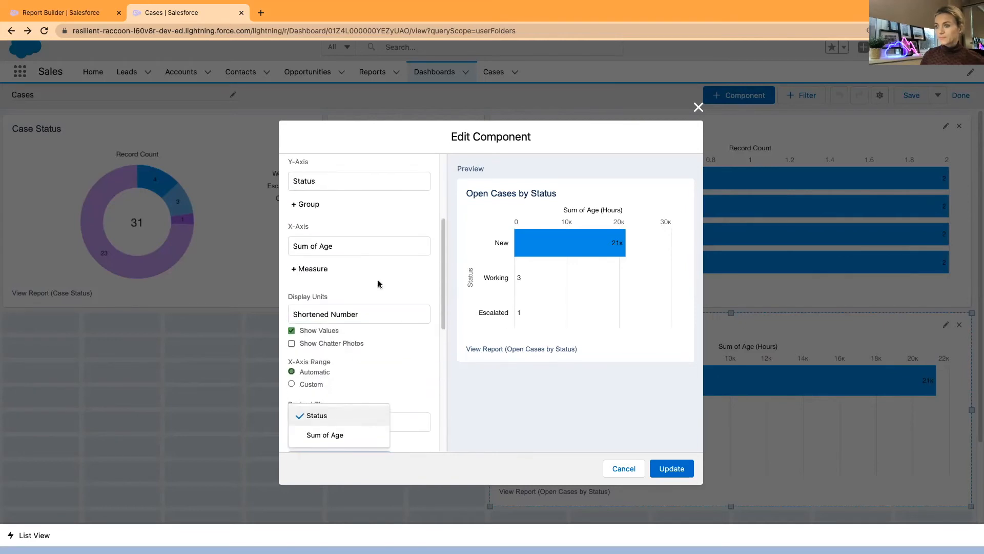
click(349, 244)
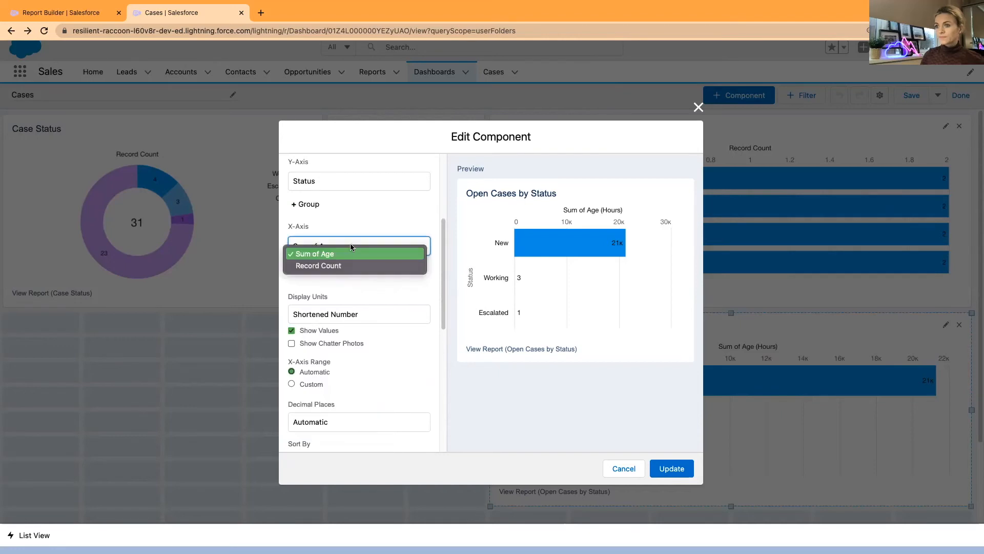
click(345, 267)
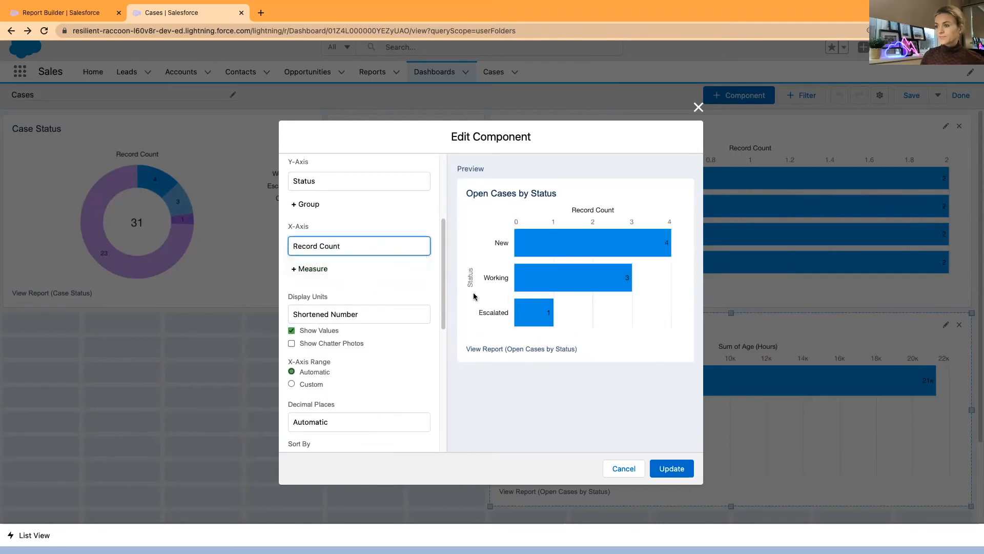
click(672, 468)
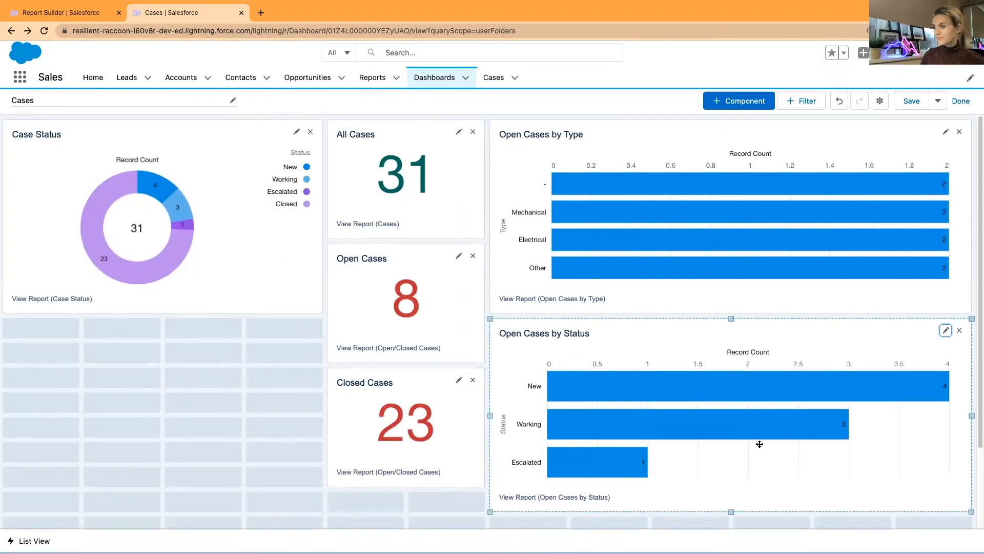
click(913, 101)
Finish editing and drill into the blank '-' bar of Open Cases by Type
click(968, 102)
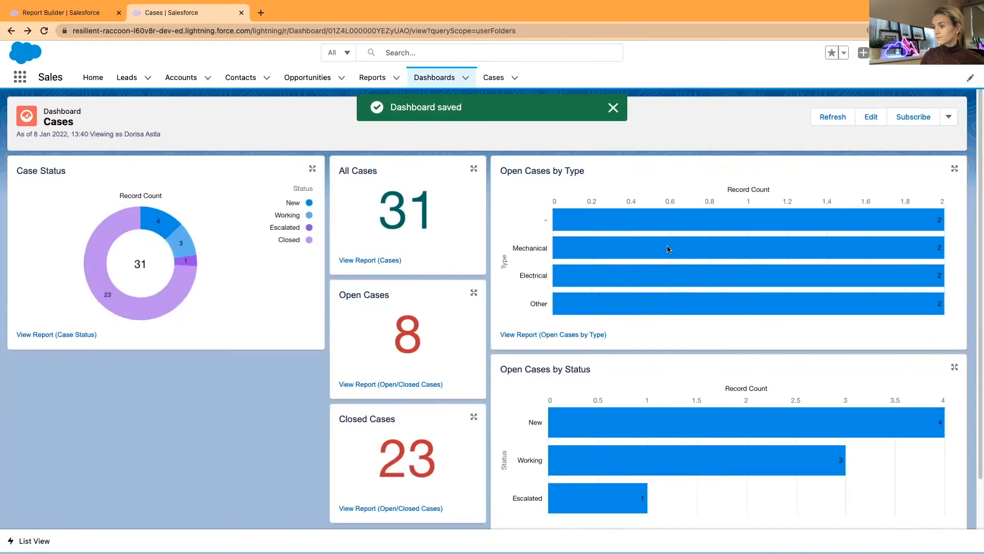
scroll(668, 318, down, 1)
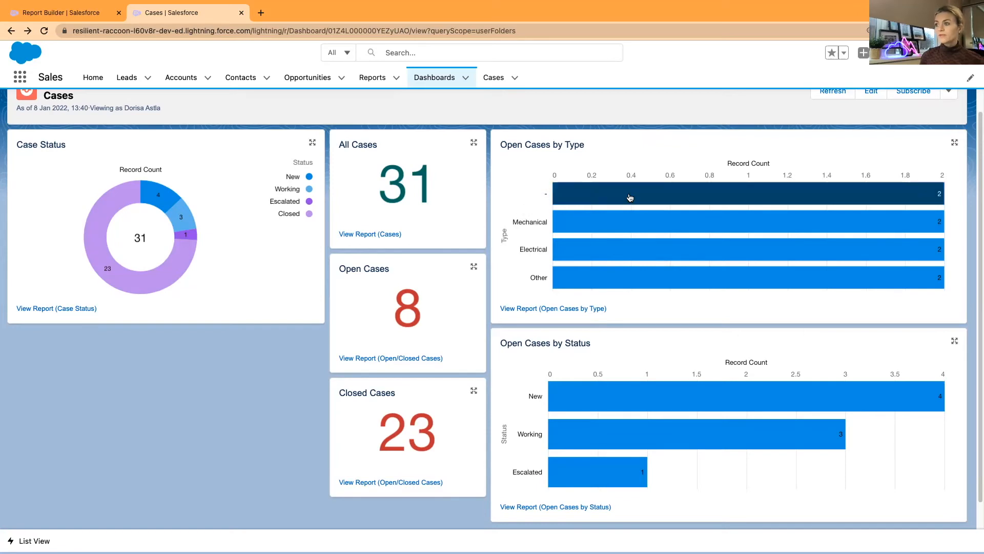
mouse_move(628, 195)
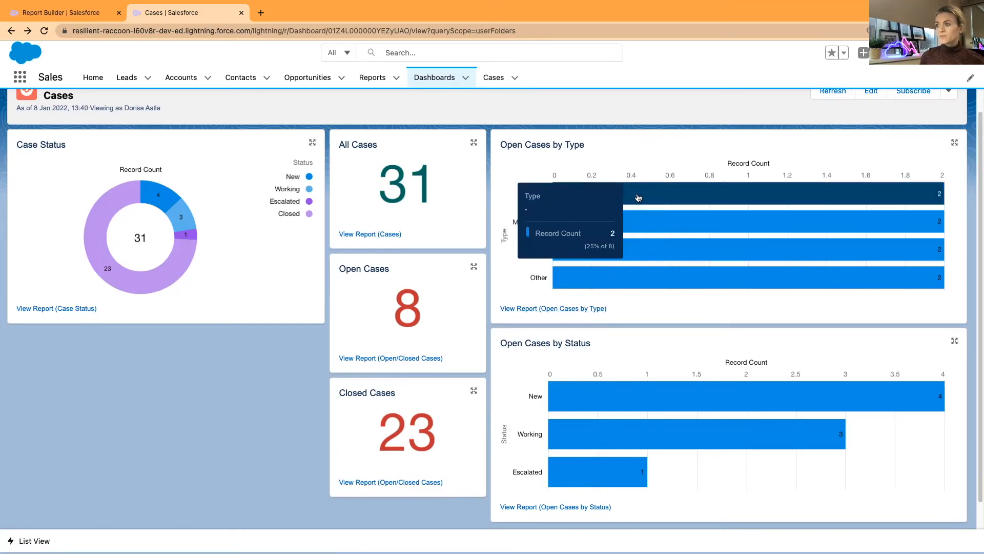
click(650, 196)
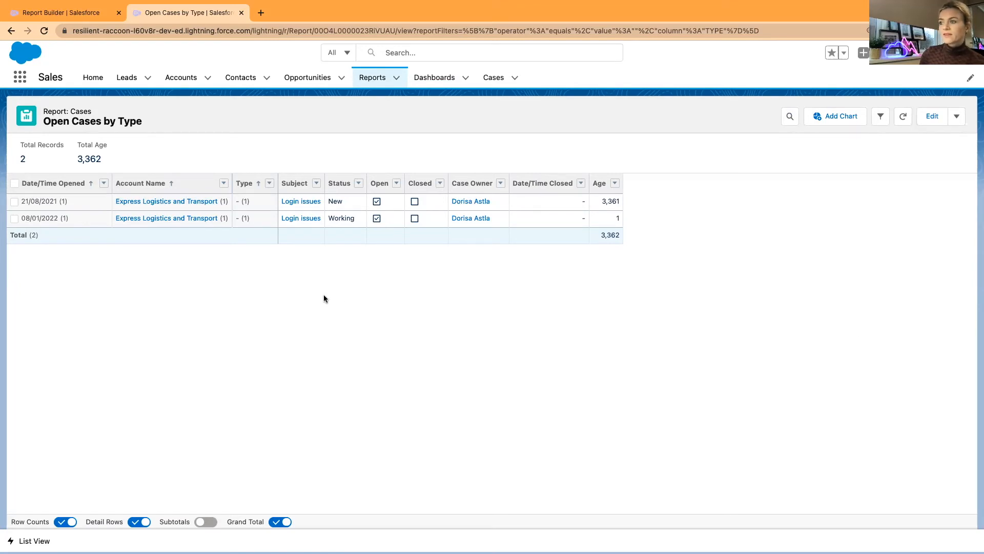
click(544, 204)
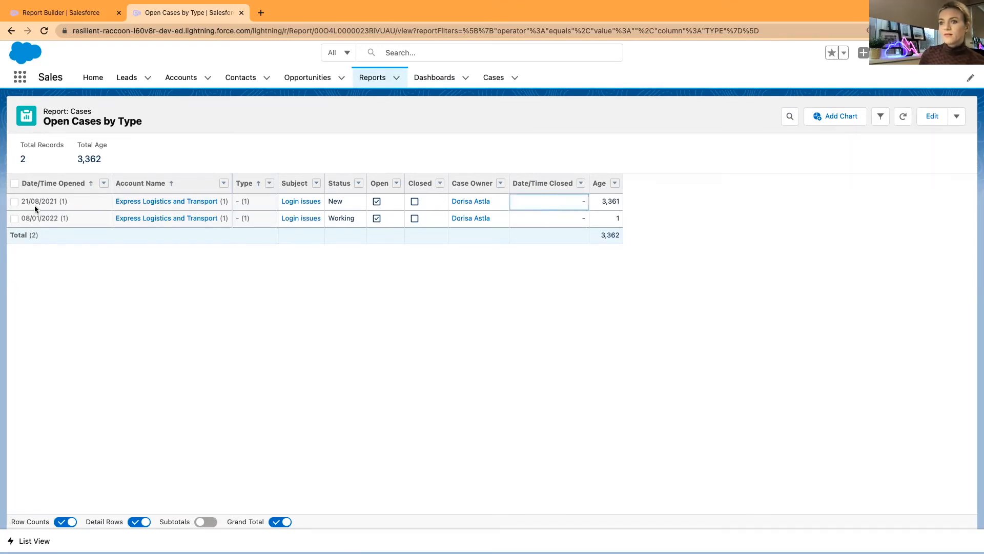
Add the Case Number column to the Open Cases by Type report and save it
right_click(92, 297)
click(159, 191)
scroll(129, 273, up, 1)
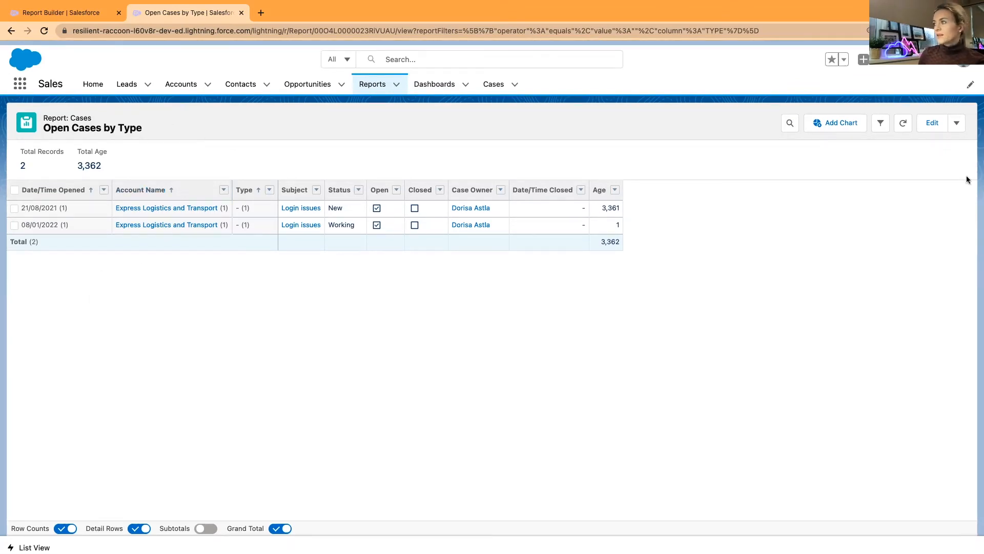
click(933, 123)
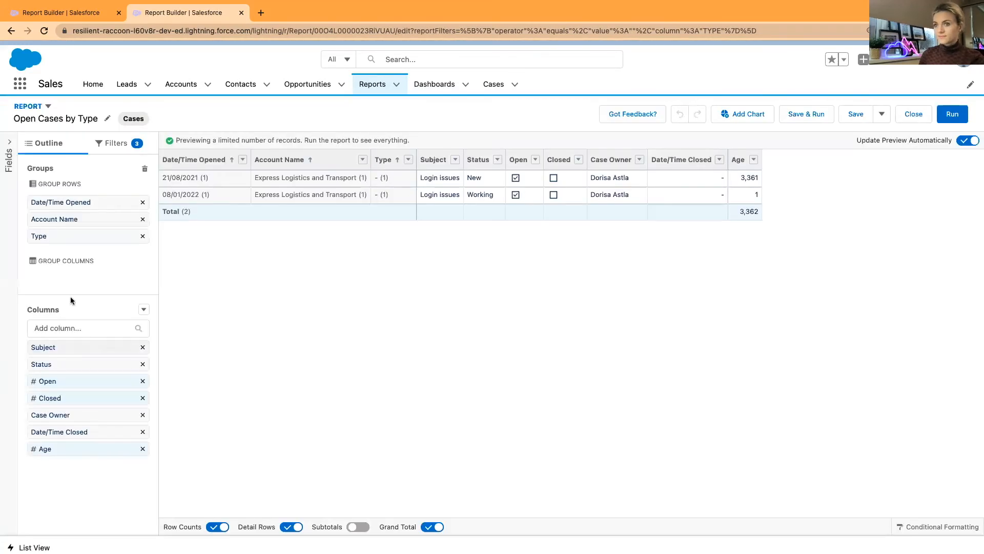
click(74, 328)
text(case)
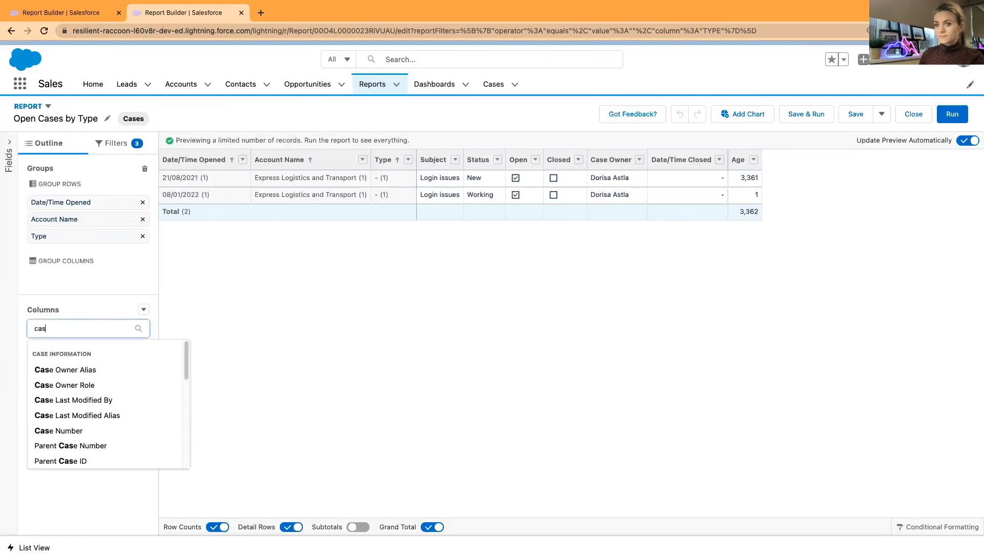
click(77, 432)
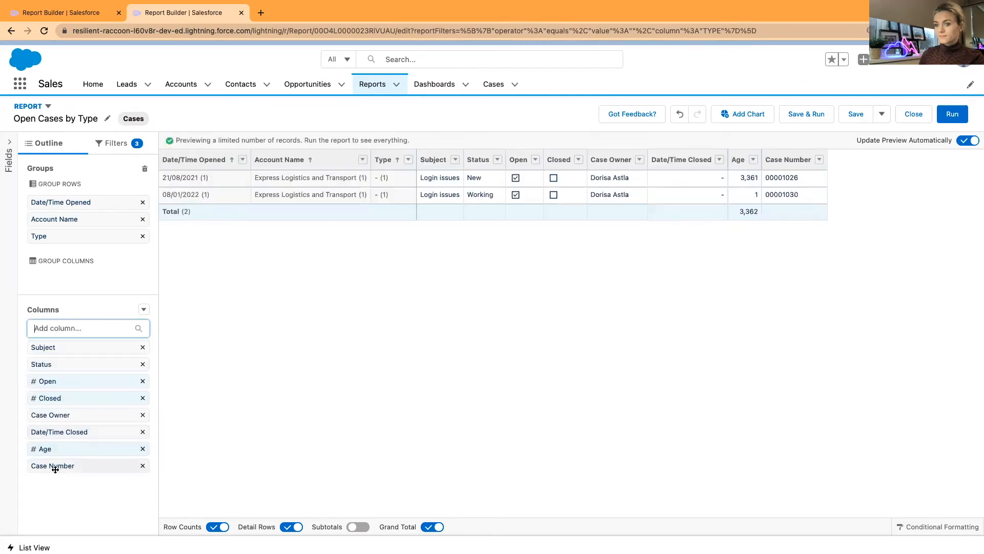
click(855, 114)
Reopen the Open Cases by Type report from the dashboard and open the first untyped case
click(10, 32)
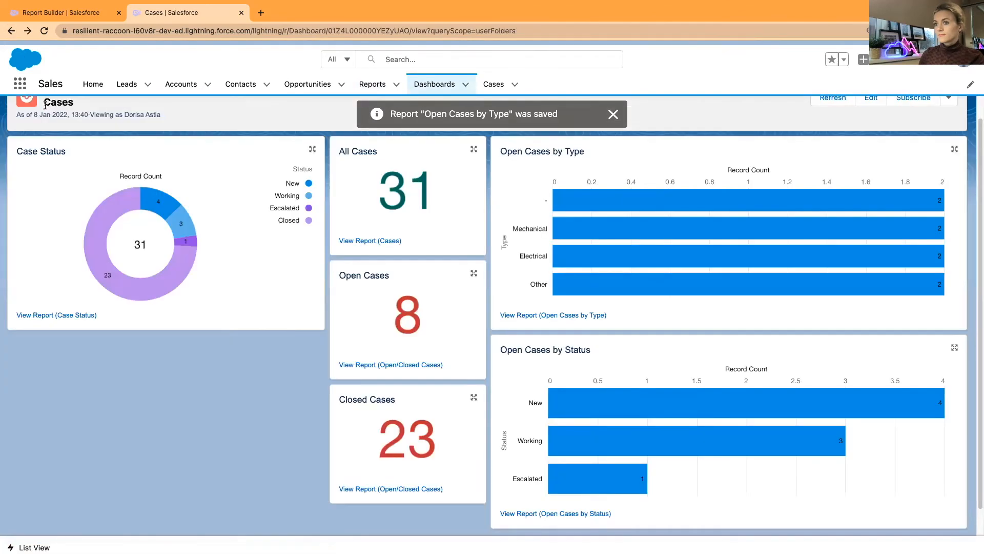
click(547, 316)
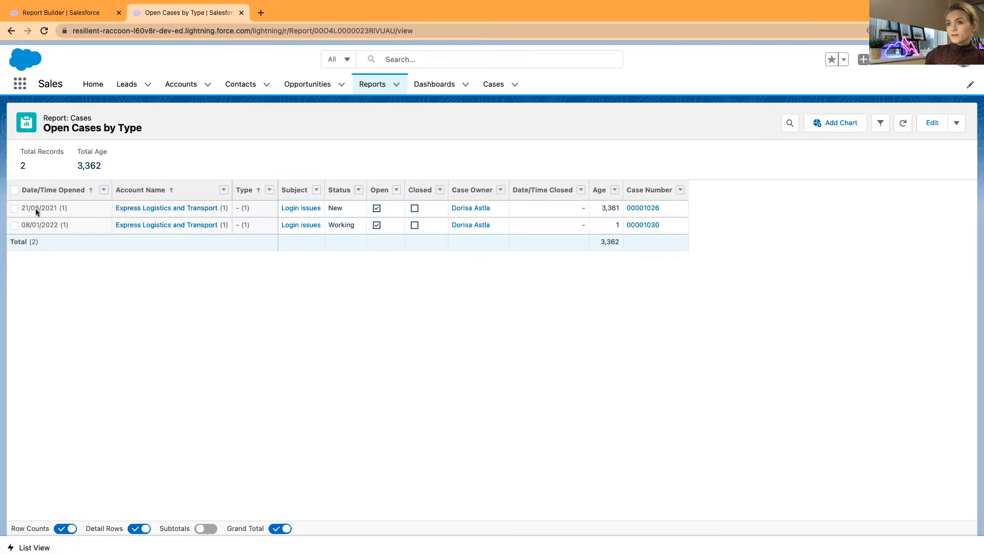
click(644, 207)
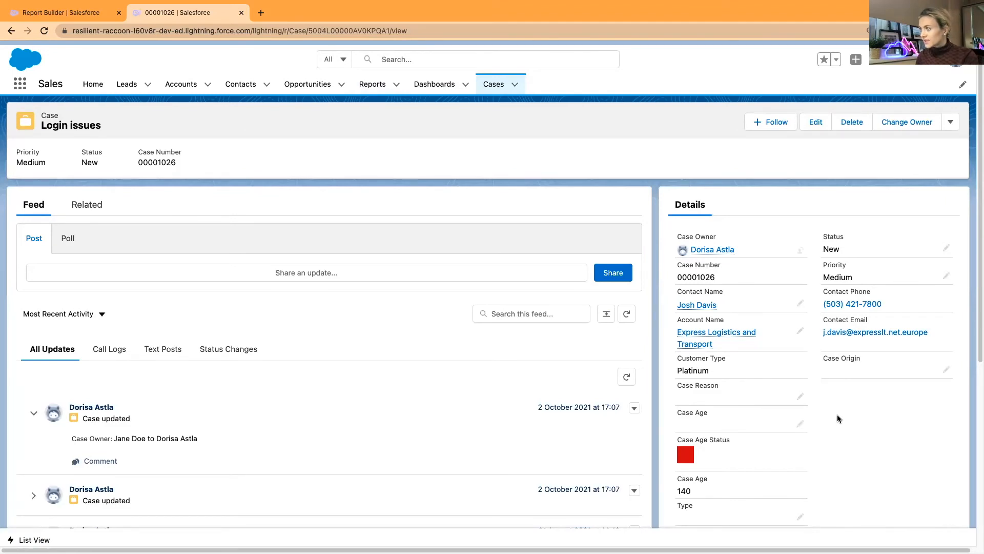
Give the first Login issues case Type Electronic and Case Origin Email, and save it
scroll(838, 418, down, 2)
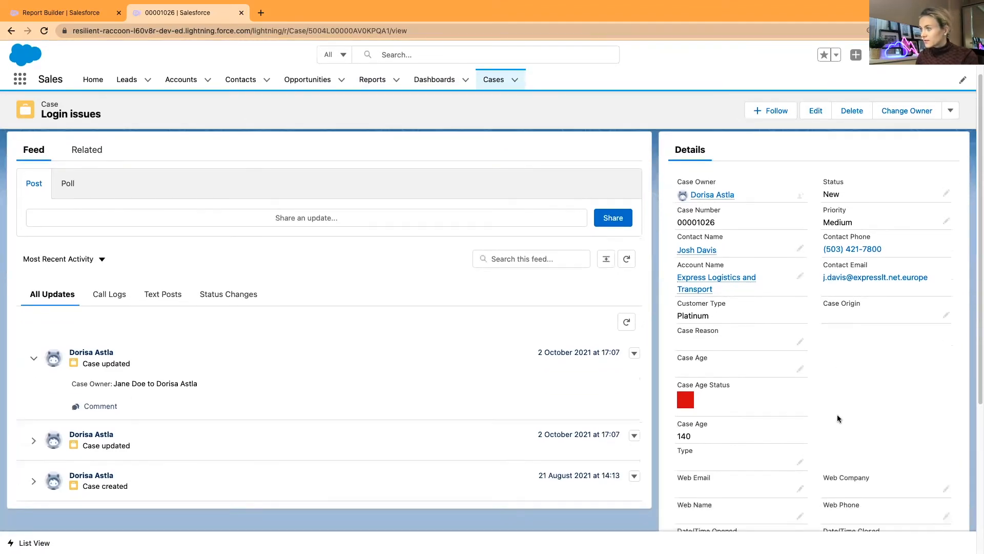
scroll(838, 418, down, 2)
click(798, 414)
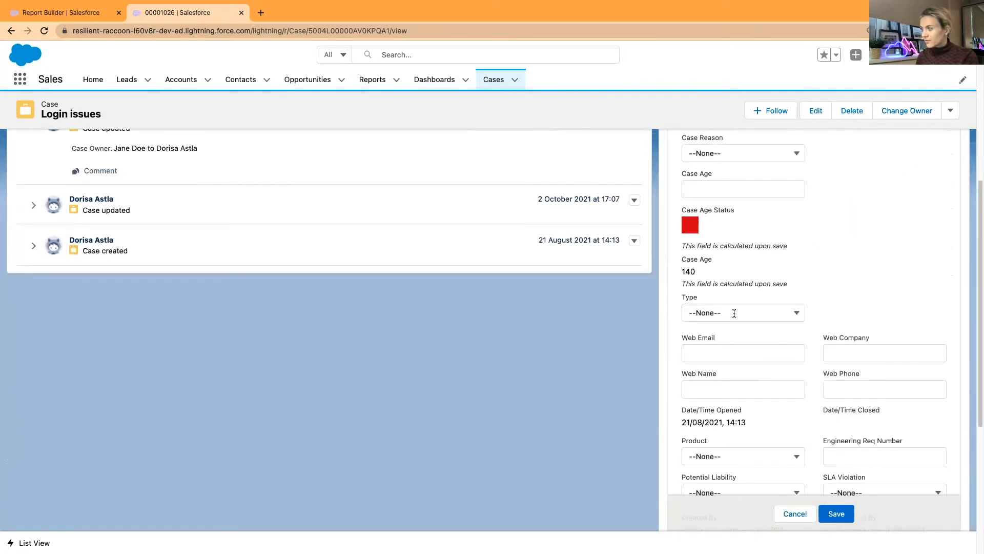
click(734, 314)
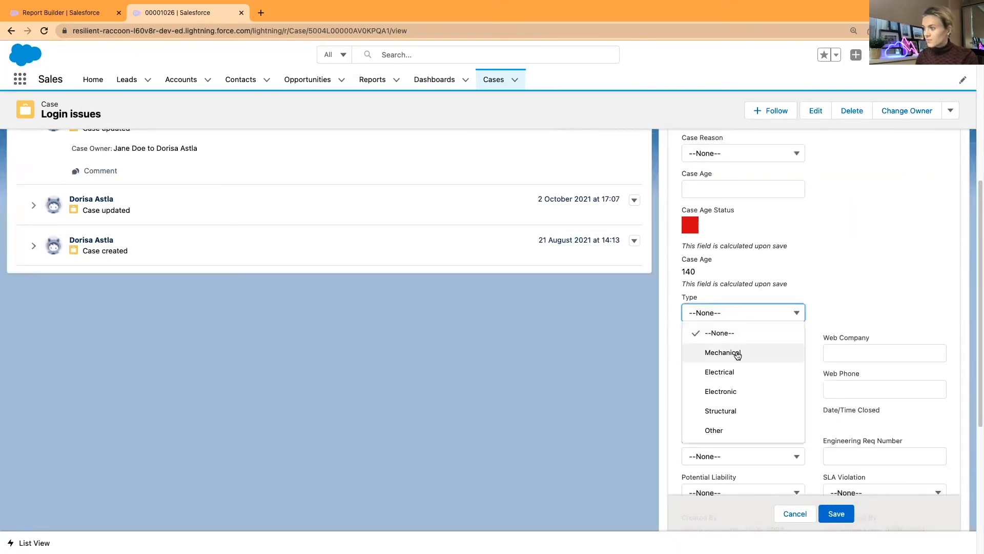
click(723, 391)
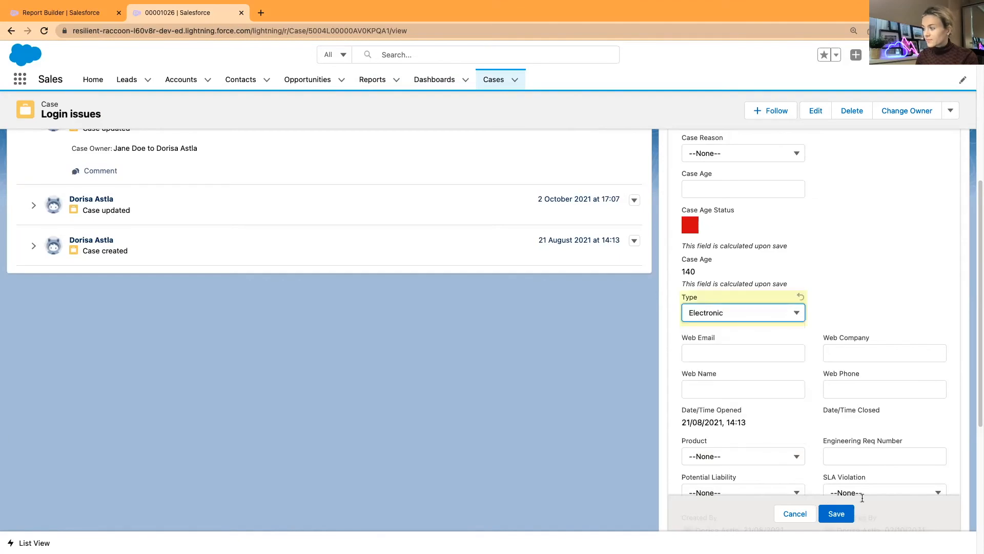
click(836, 514)
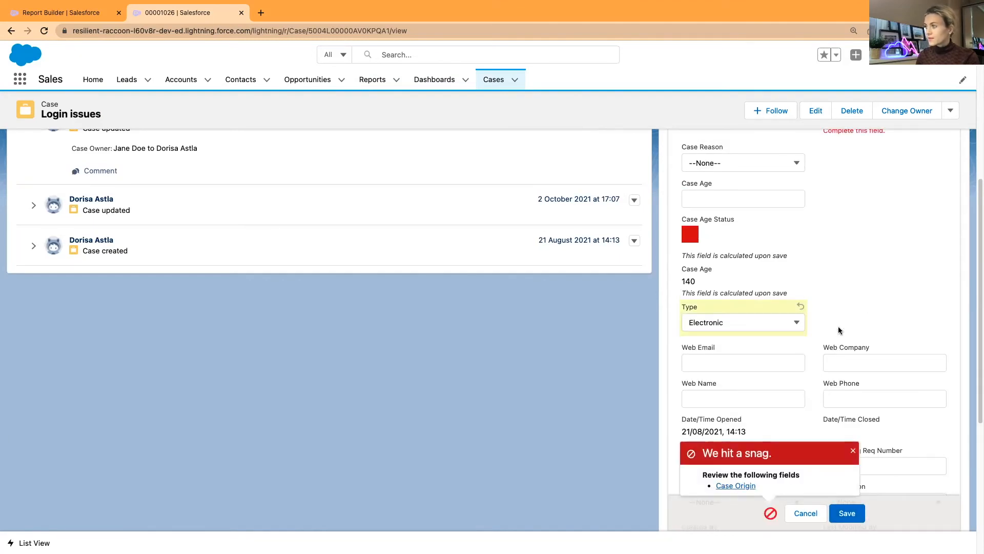
scroll(839, 327, up, 6)
scroll(865, 345, down, 2)
scroll(874, 338, up, 1)
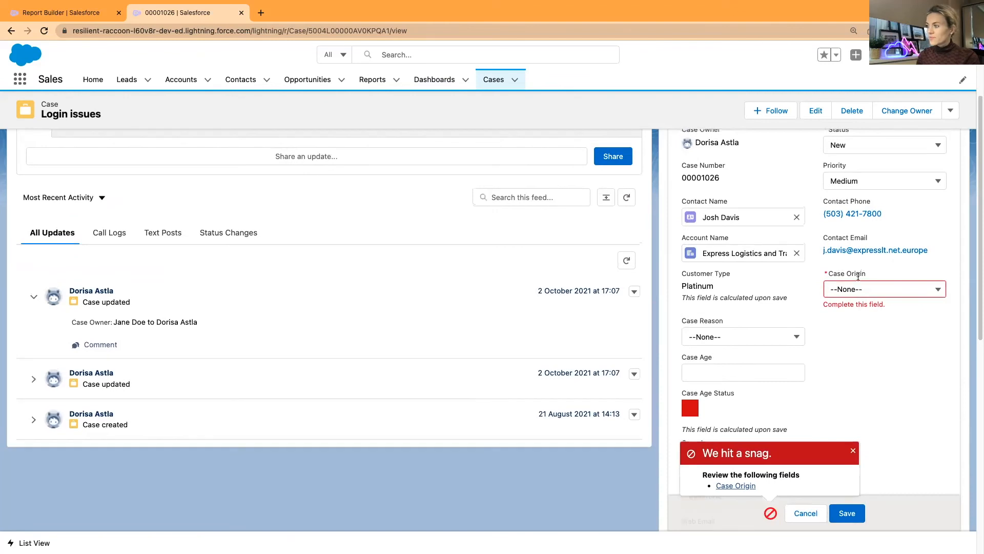
click(880, 289)
click(876, 348)
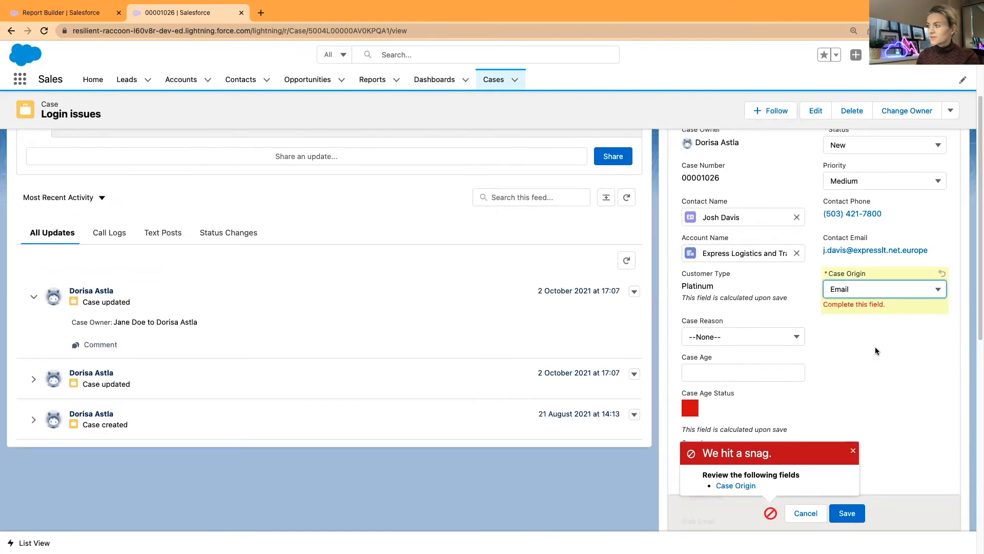
click(847, 513)
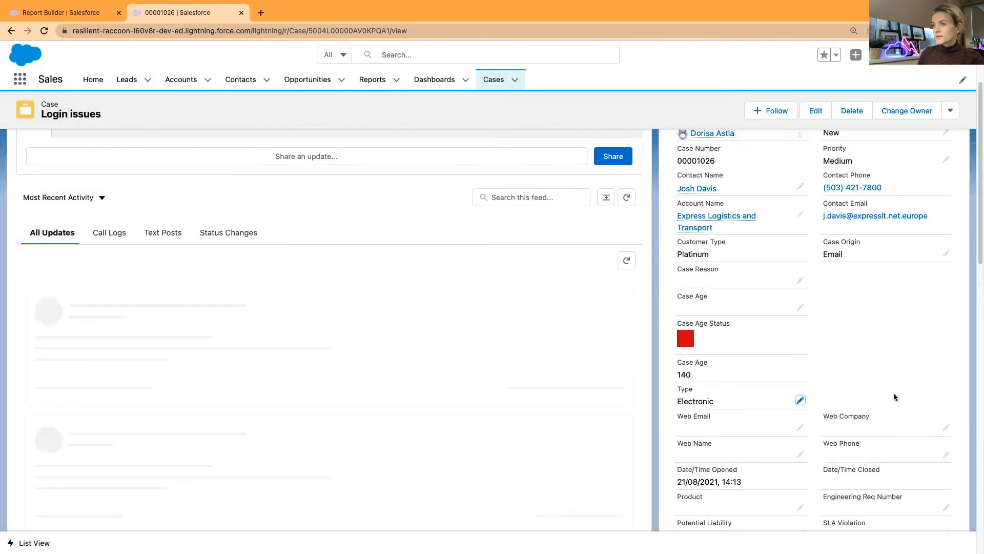
Refresh the report and set the other Login issues case's Type to Structural
click(11, 32)
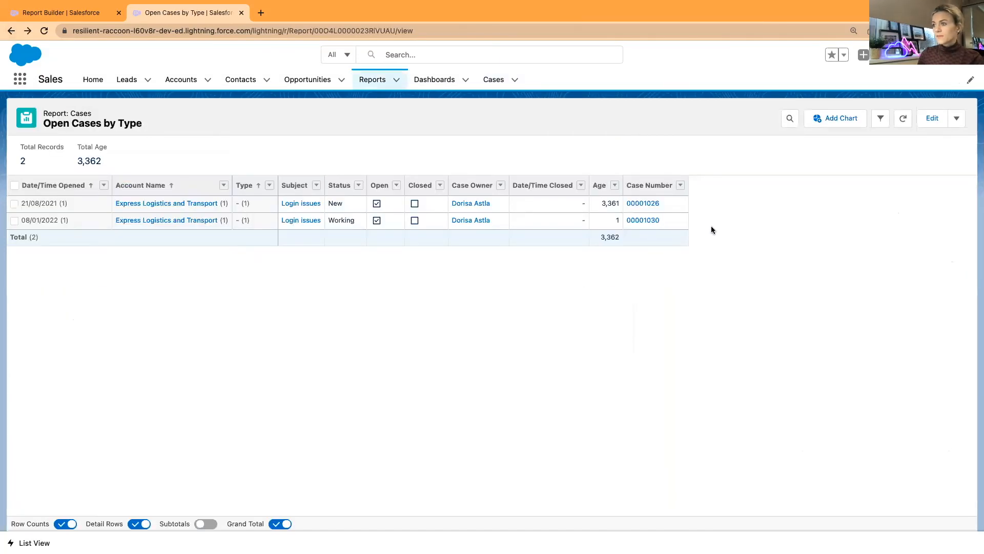
click(904, 118)
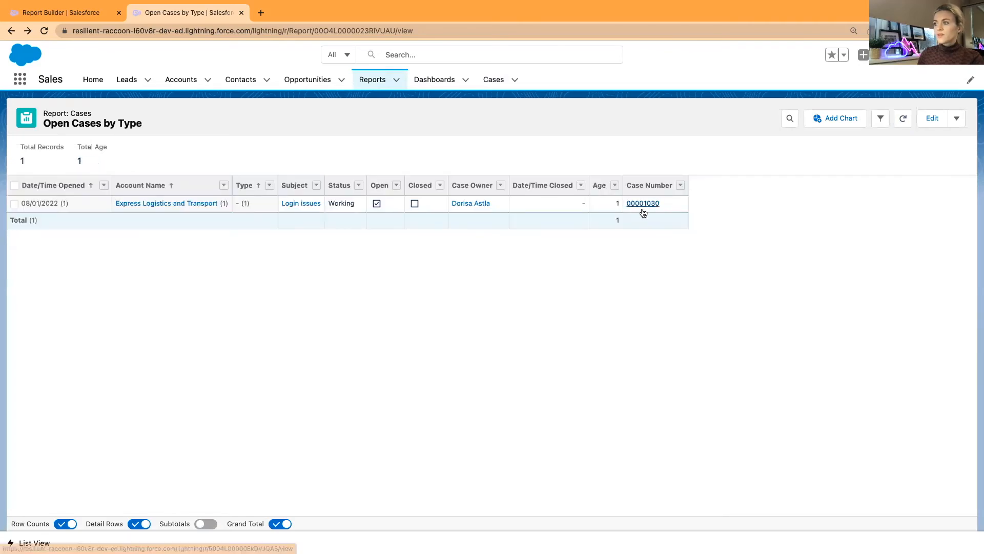
click(643, 203)
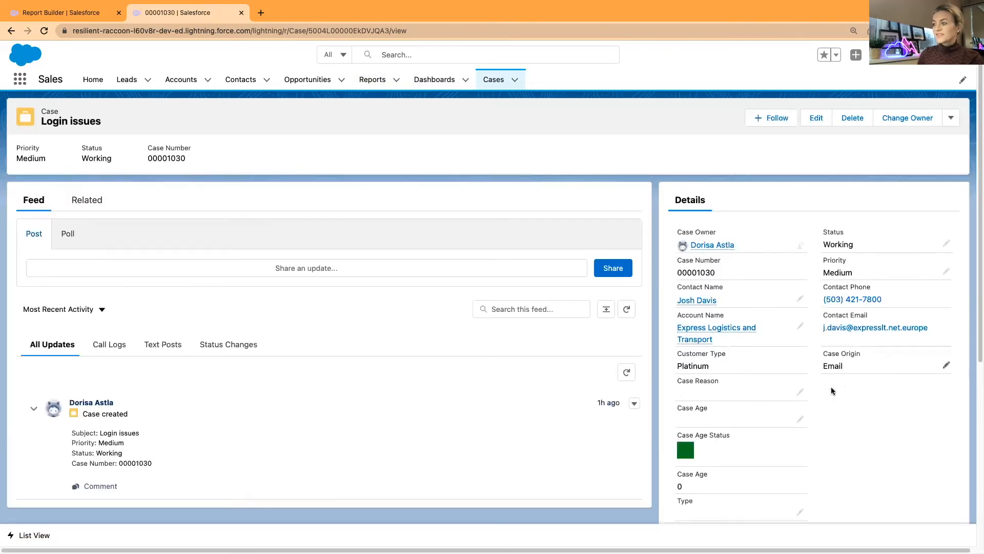
scroll(847, 427, down, 5)
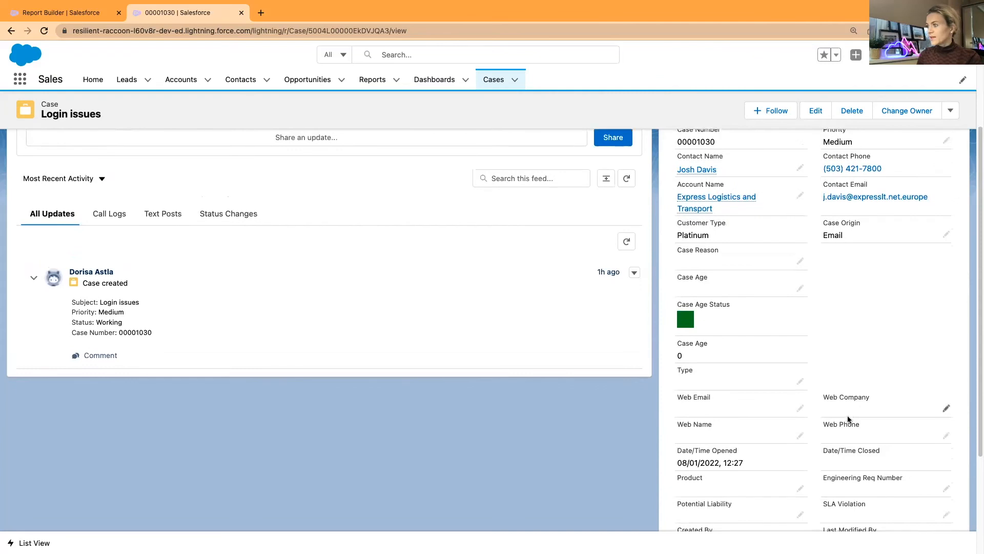
scroll(847, 416, up, 3)
scroll(847, 417, down, 3)
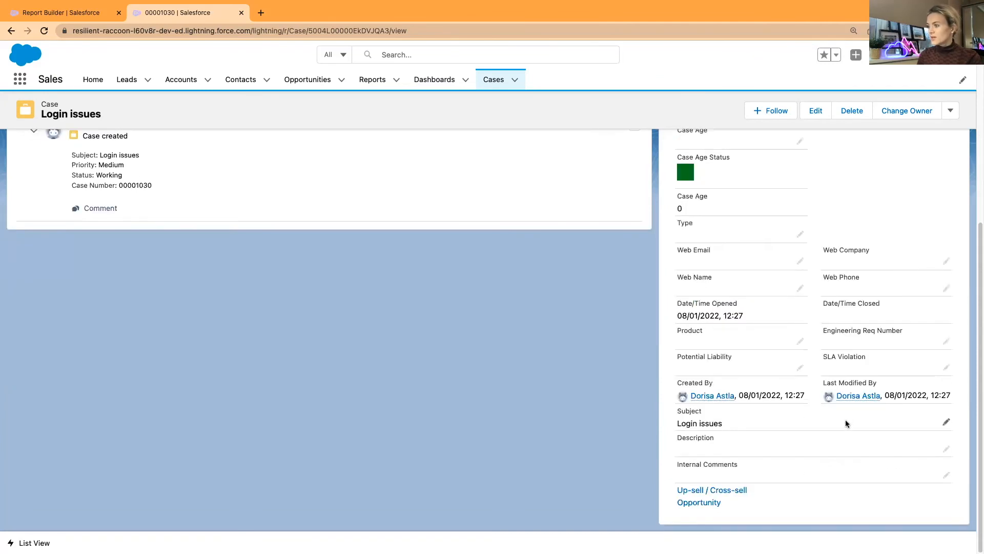
click(800, 235)
click(758, 242)
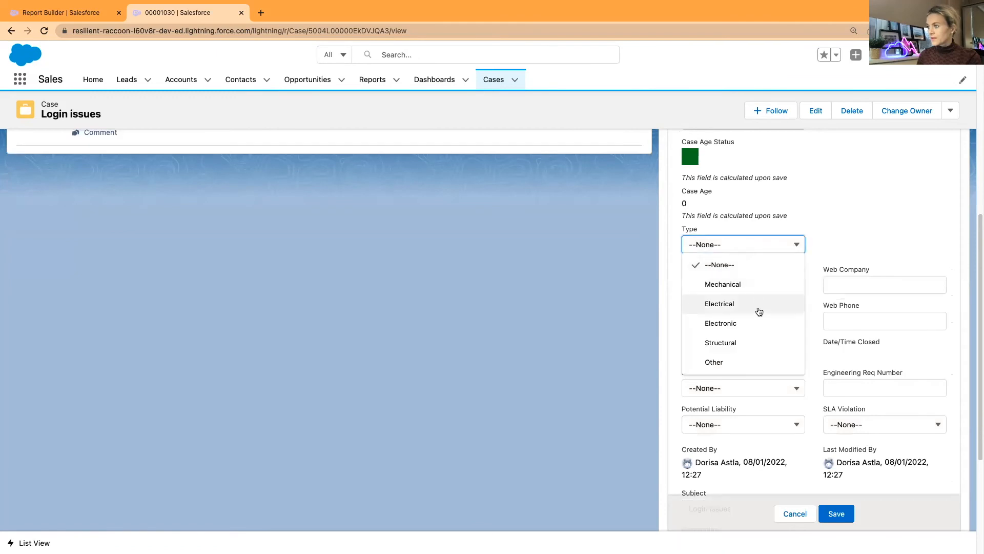
click(744, 341)
click(825, 510)
Return to the Open Cases by Type report
right_click(810, 307)
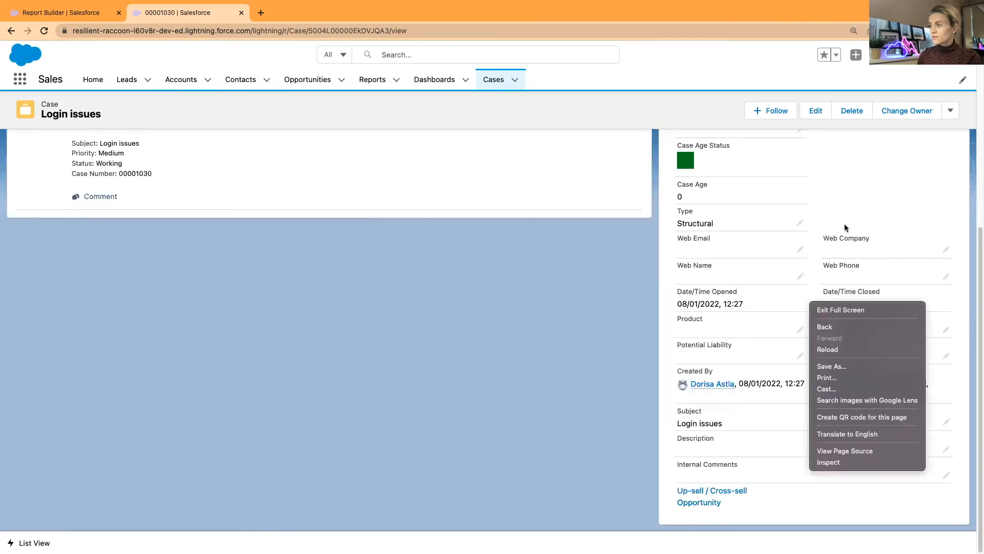
click(864, 207)
scroll(864, 207, up, 7)
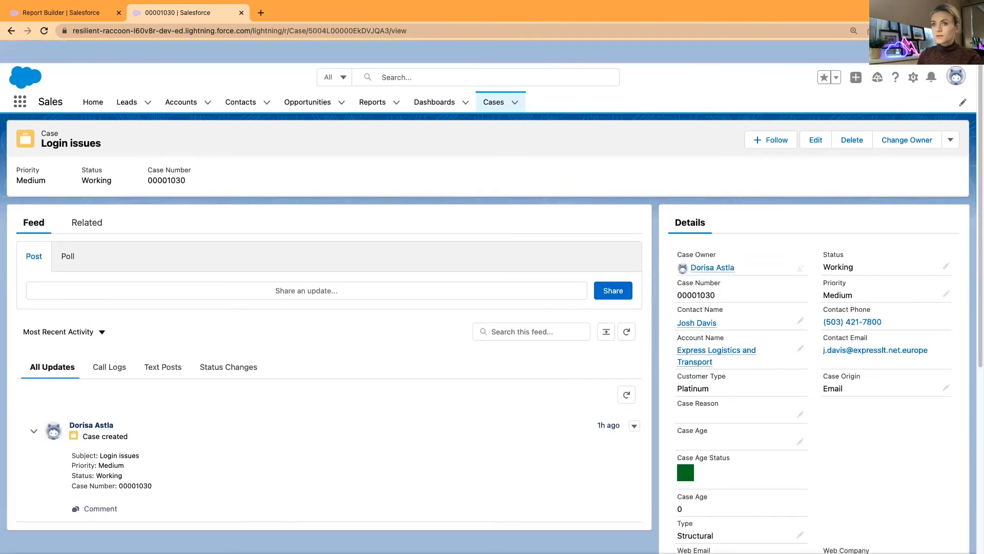
click(11, 31)
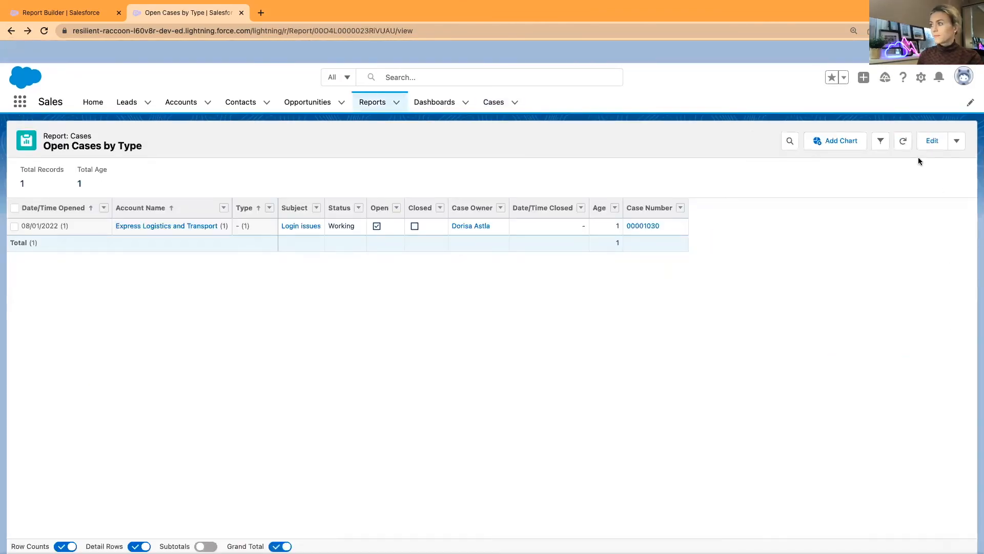
Refresh the report, then go back to the Cases dashboard and refresh it
click(904, 147)
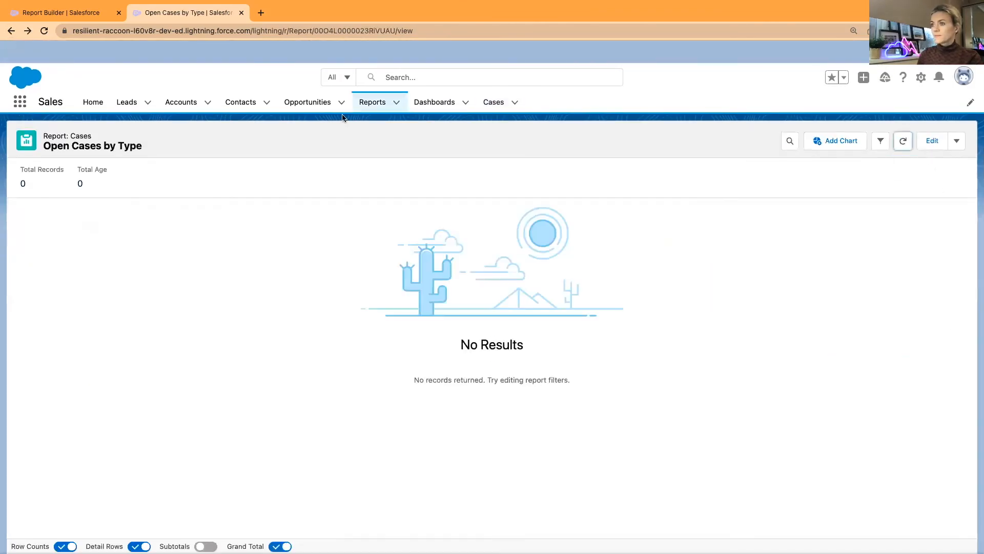
click(10, 31)
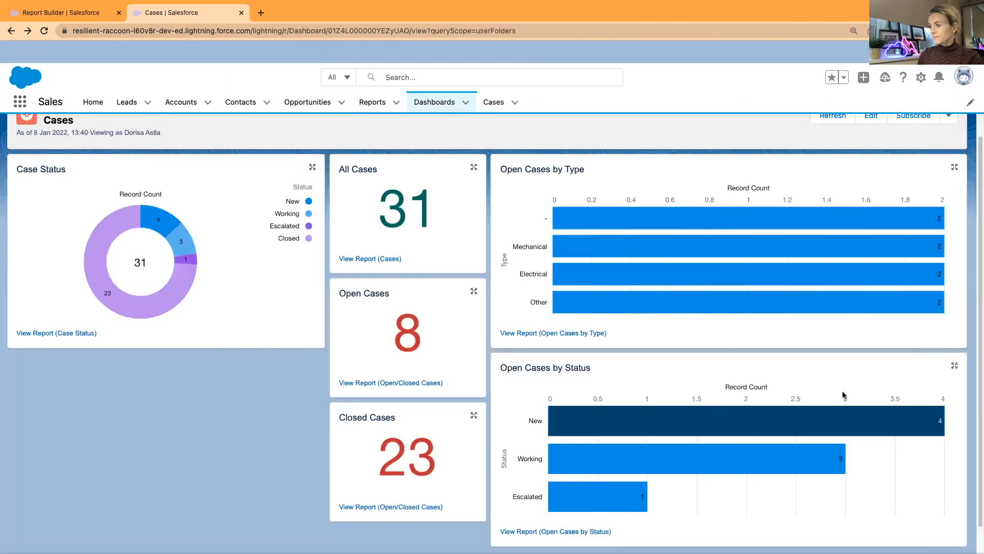
scroll(818, 287, up, 1)
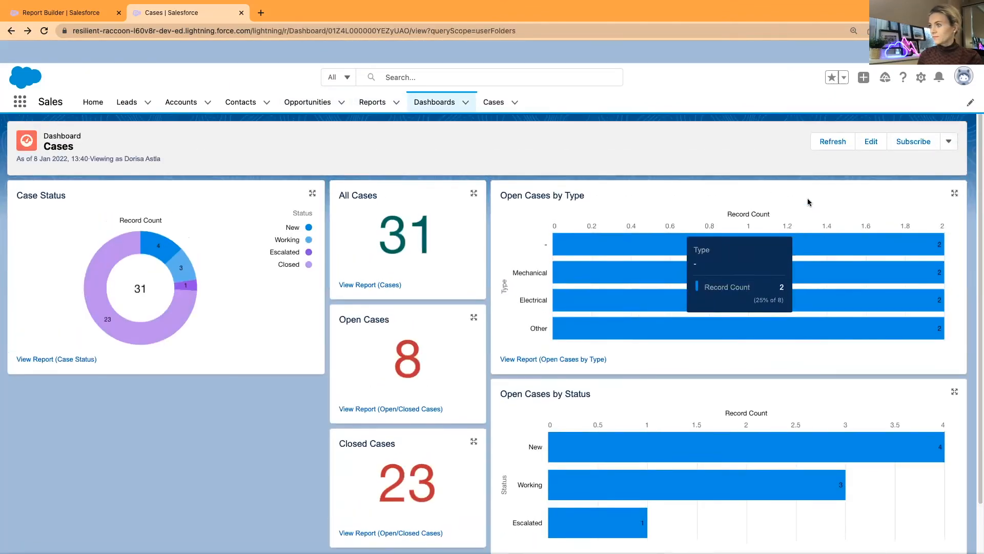
click(827, 144)
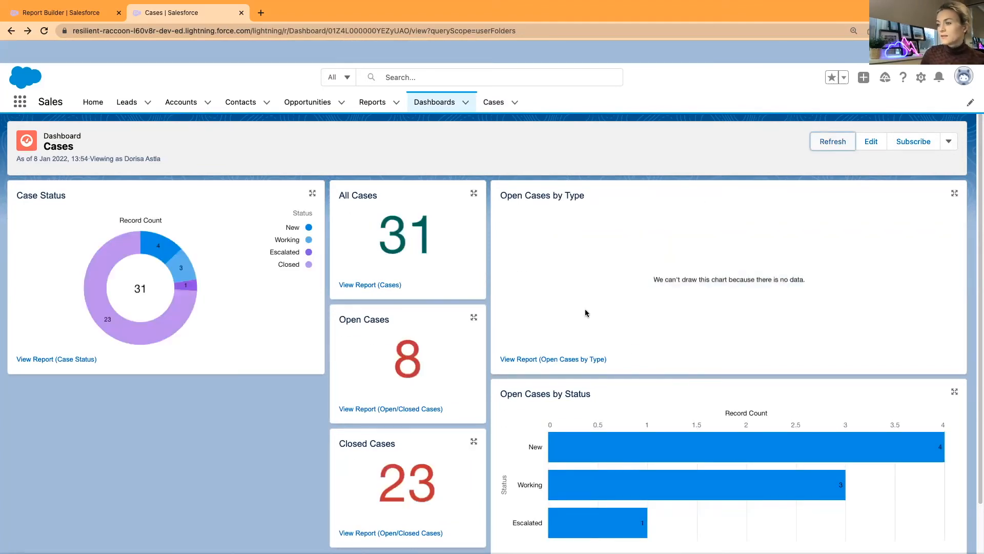
Remove the Type filter from the Open Cases by Type report, save, and refresh the dashboard
click(537, 360)
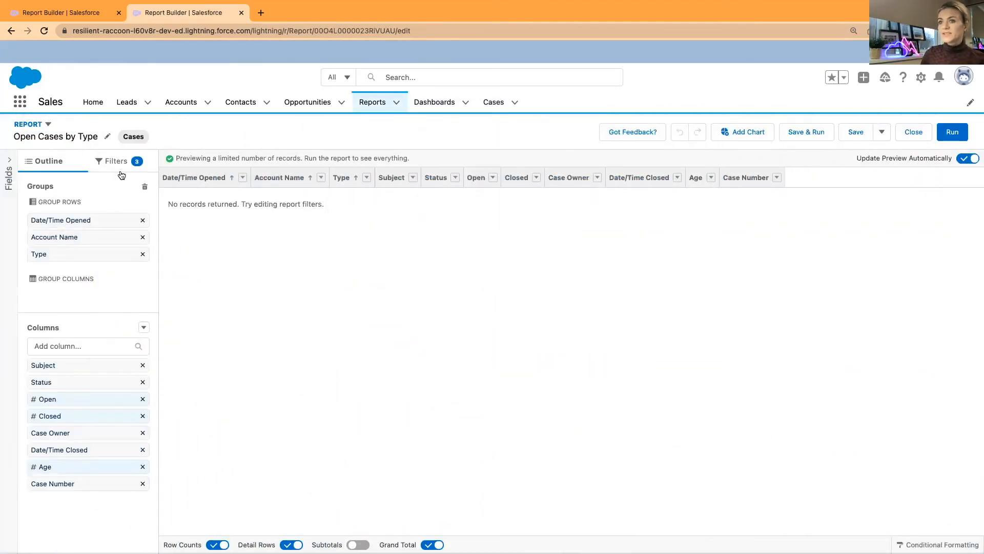
click(117, 161)
click(142, 340)
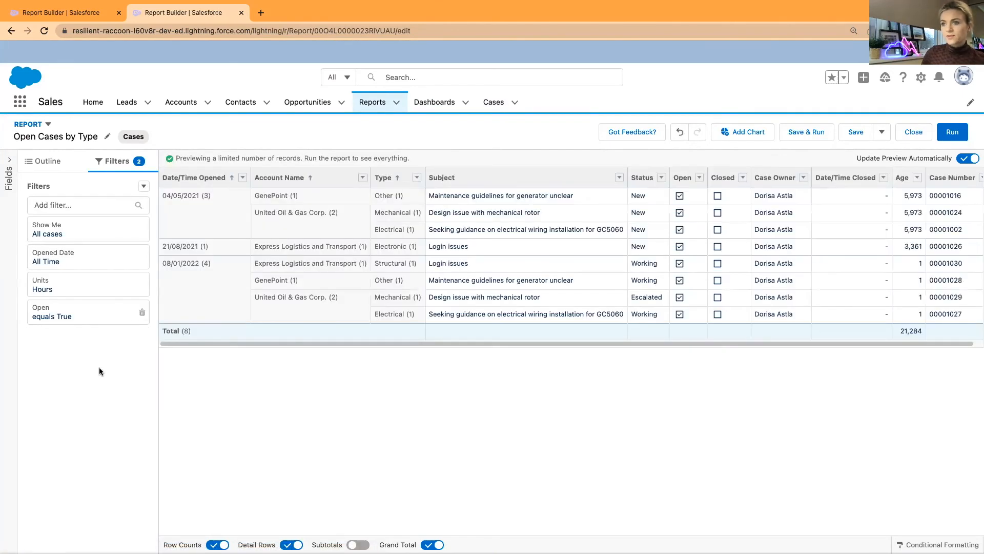
click(856, 134)
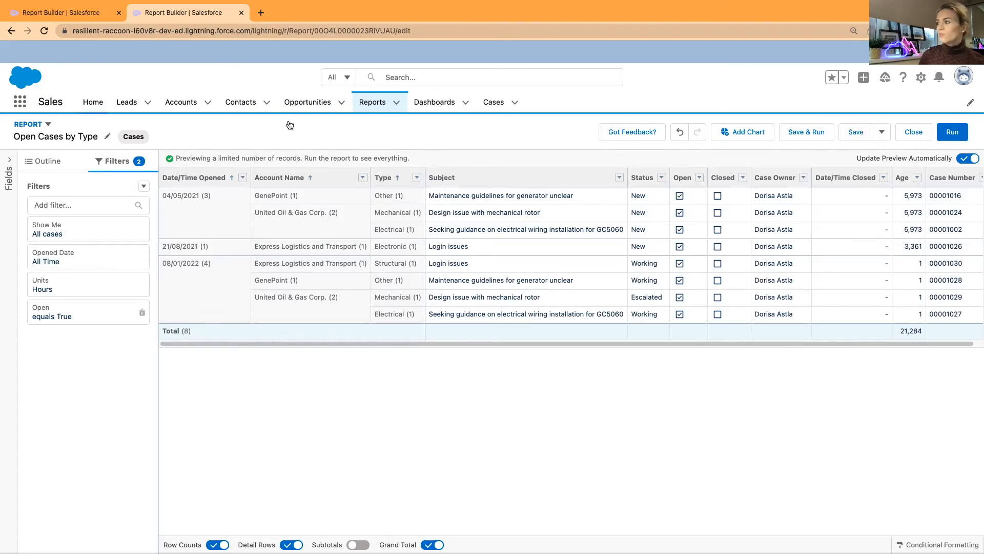
click(854, 133)
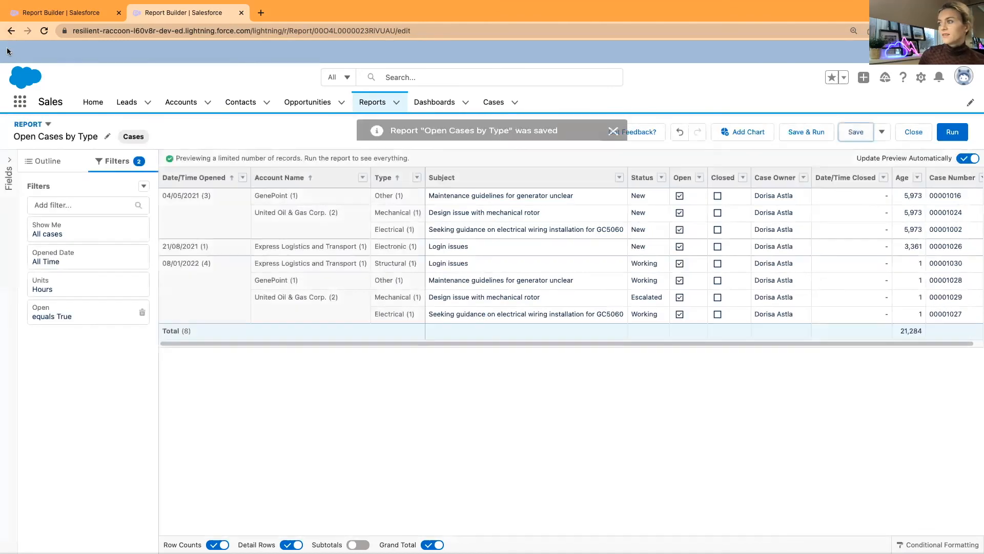
click(11, 31)
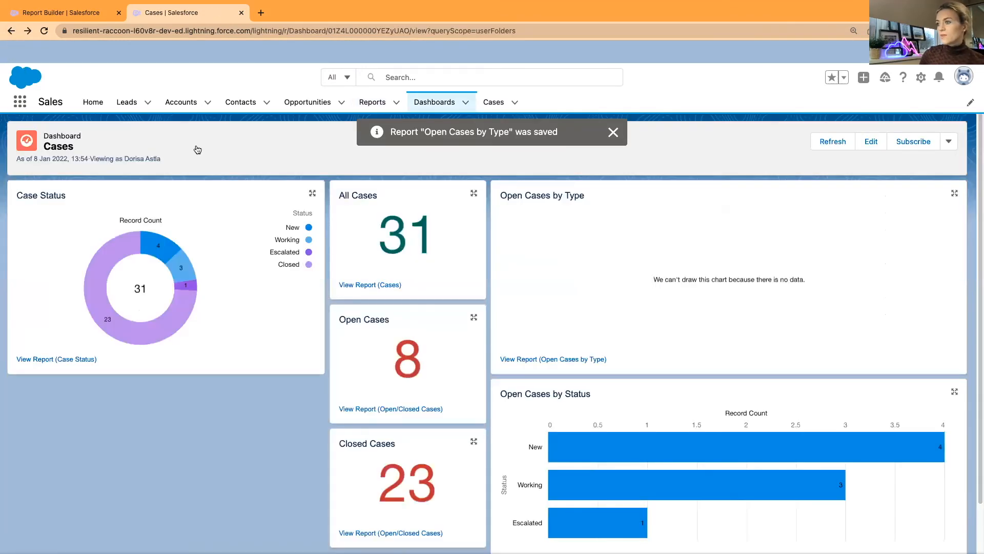
click(834, 142)
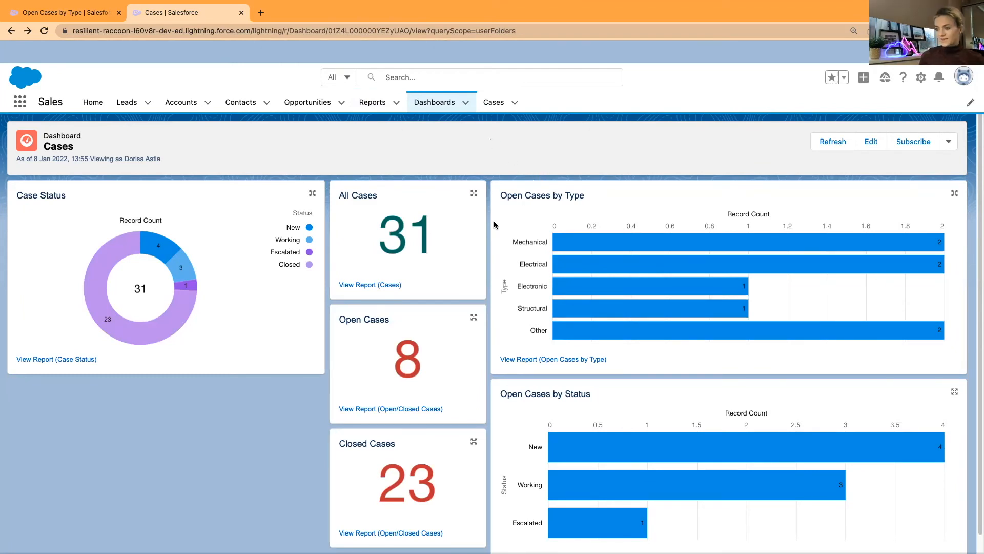
Scroll down the Cases dashboard to check the Open Cases by Type bars
scroll(496, 224, down, 1)
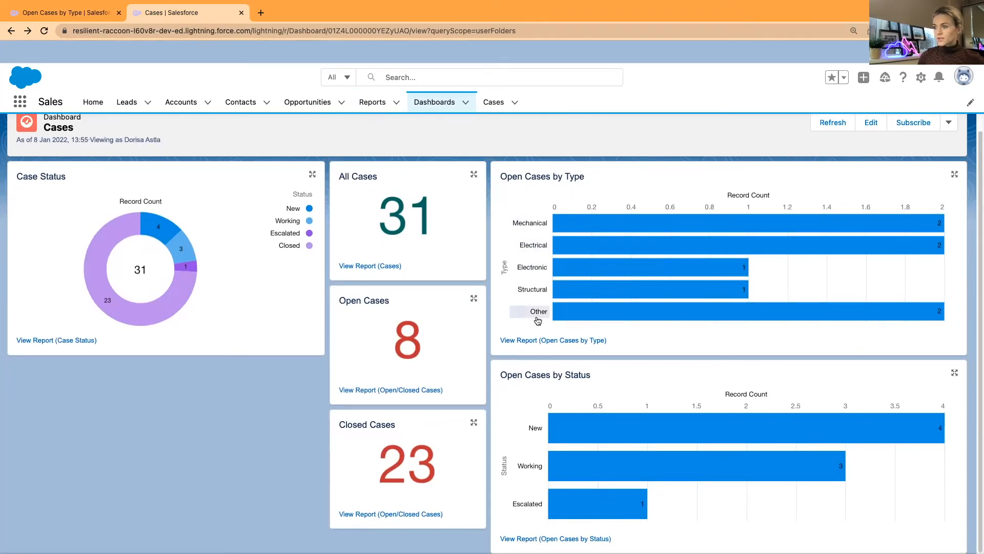
scroll(513, 382, down, 1)
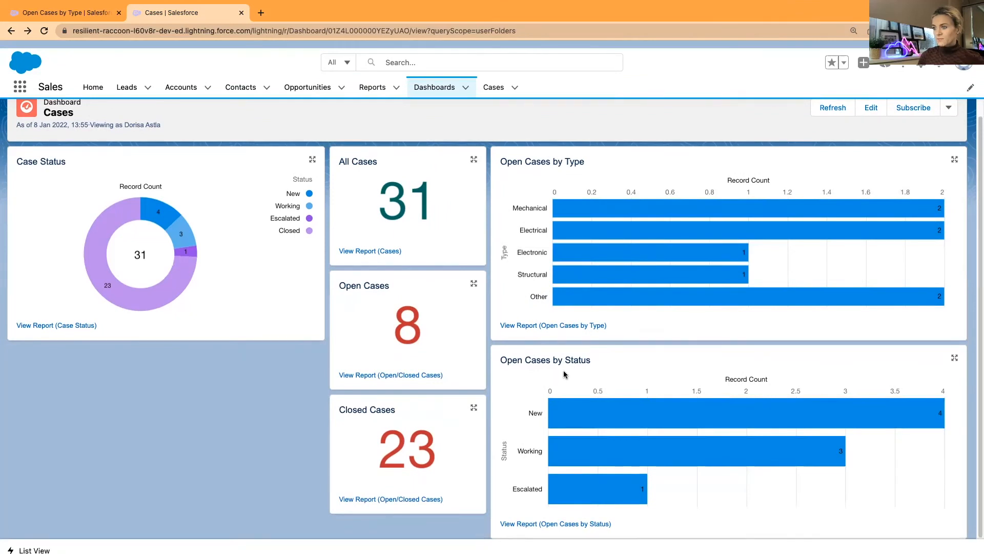
scroll(513, 396, down, 1)
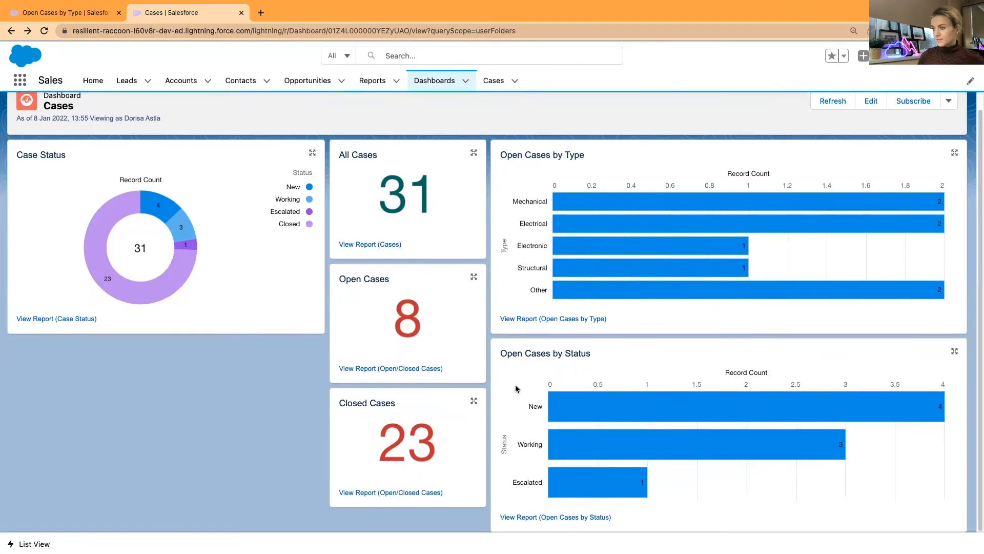
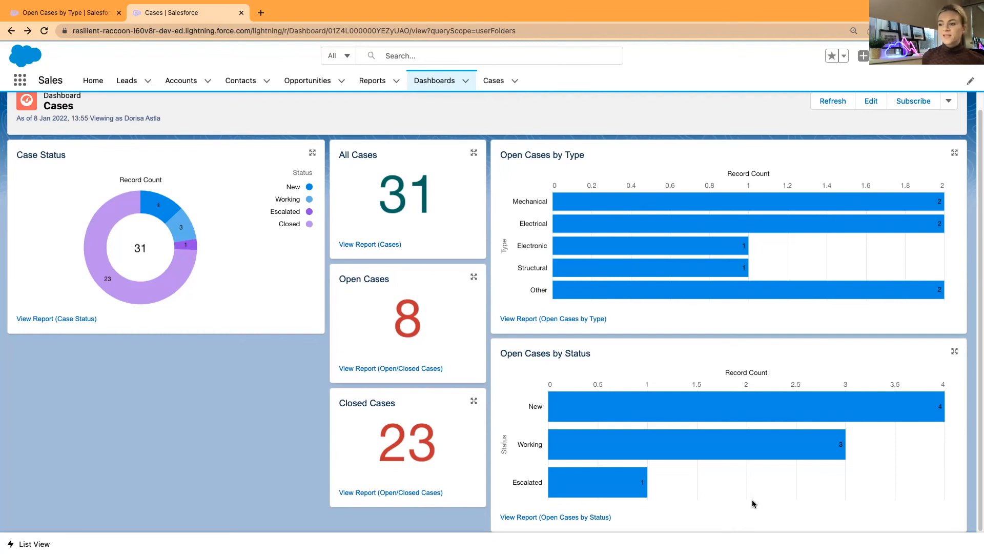
Return to the top of the Cases dashboard and open it in edit mode
scroll(757, 505, up, 1)
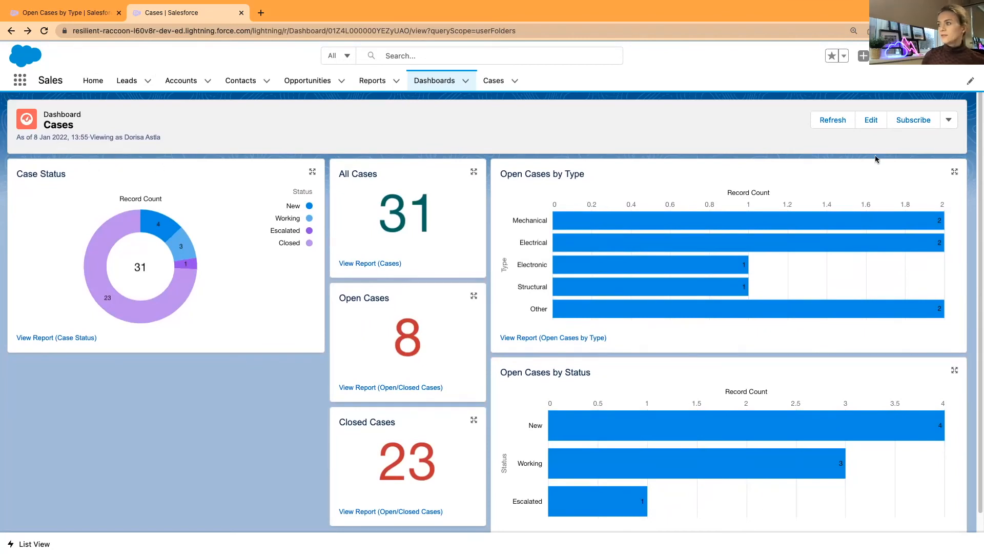
click(871, 123)
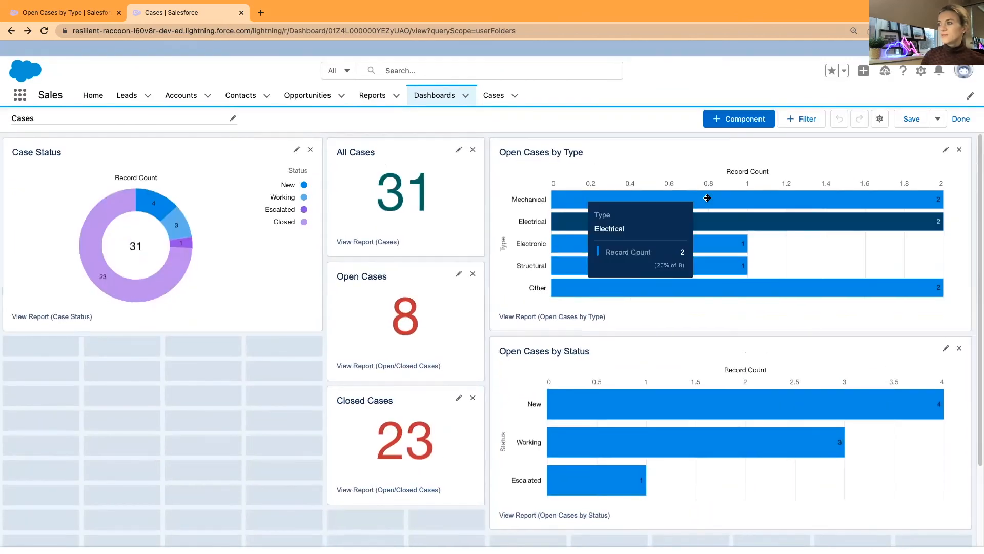
Create a dashboard filter on the Case Owner field with an 'equals' value naming one case owner
click(808, 122)
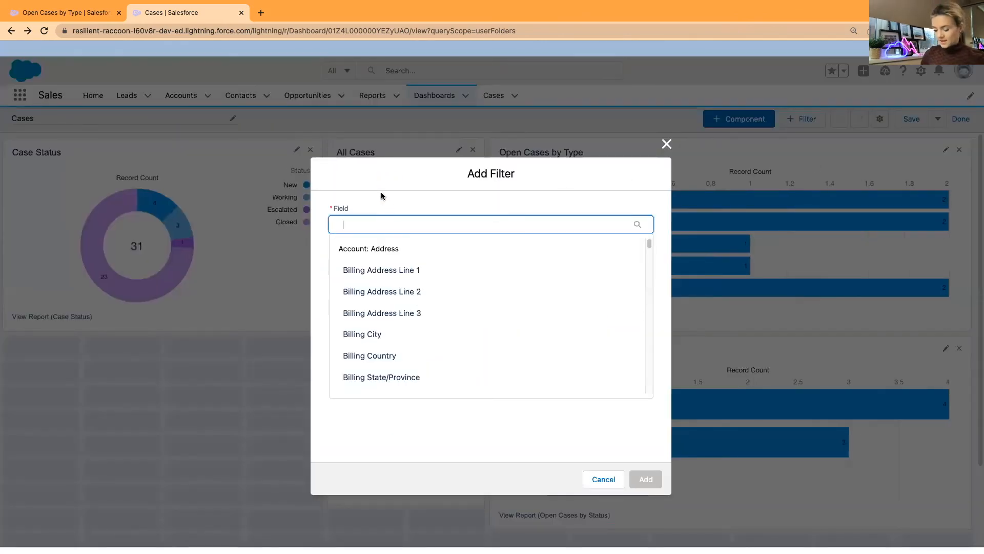
text(ow)
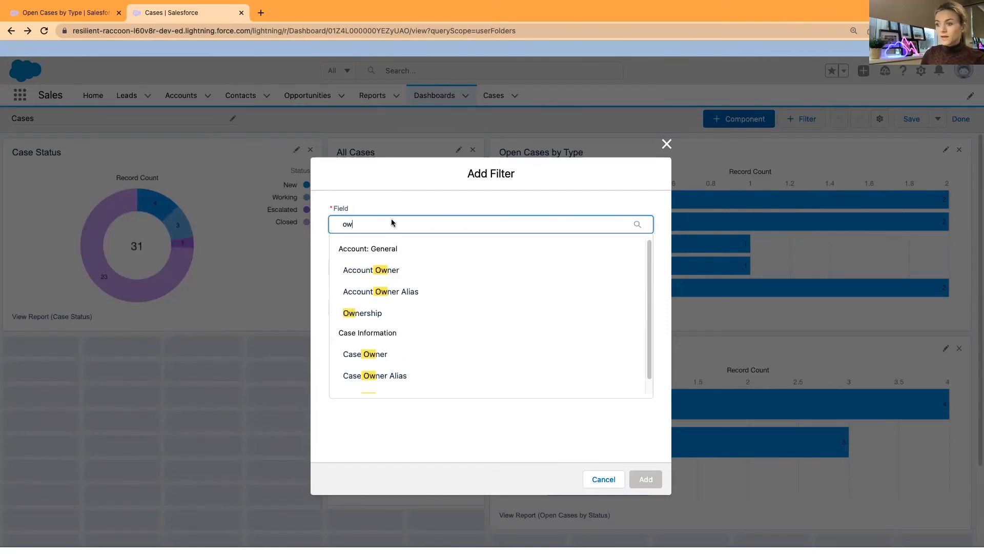
click(367, 354)
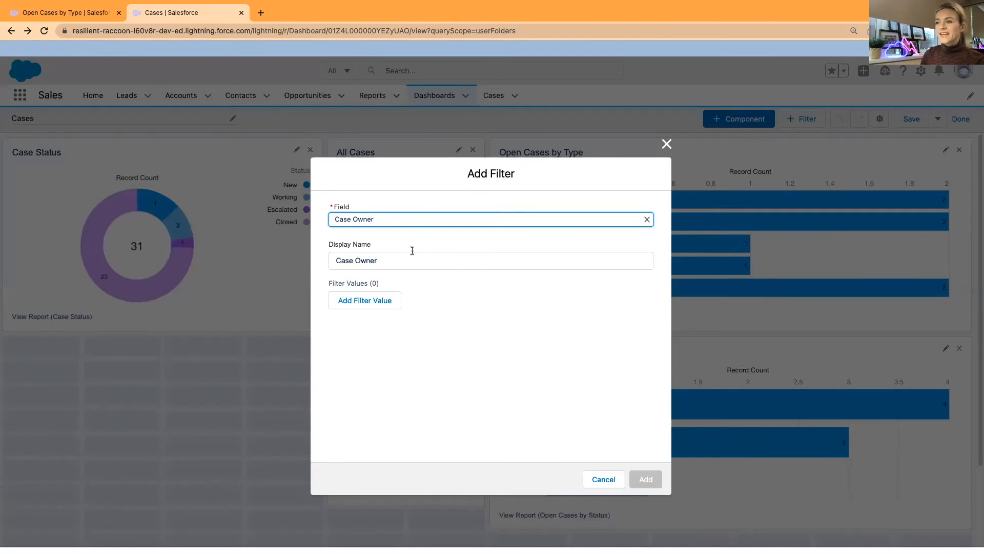
key(Tab)
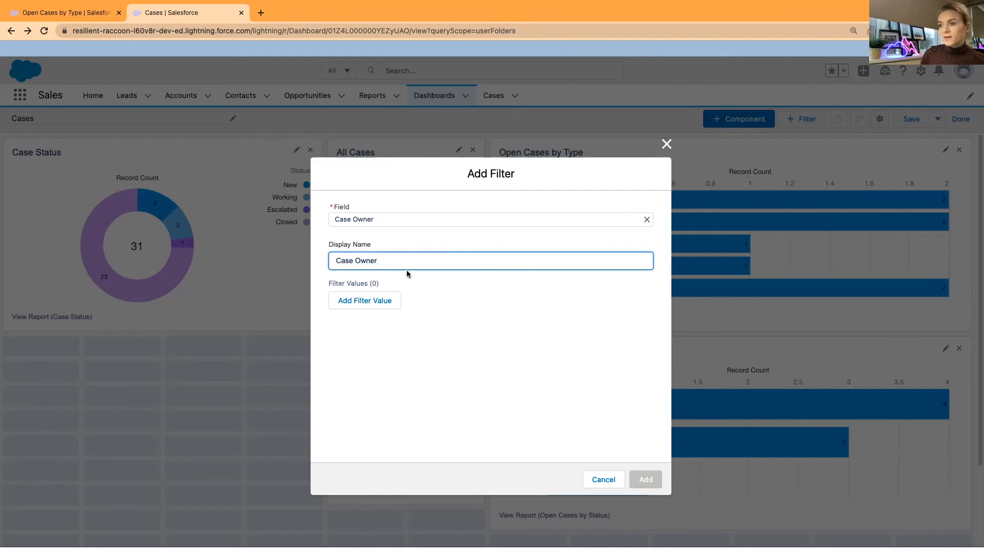
click(371, 307)
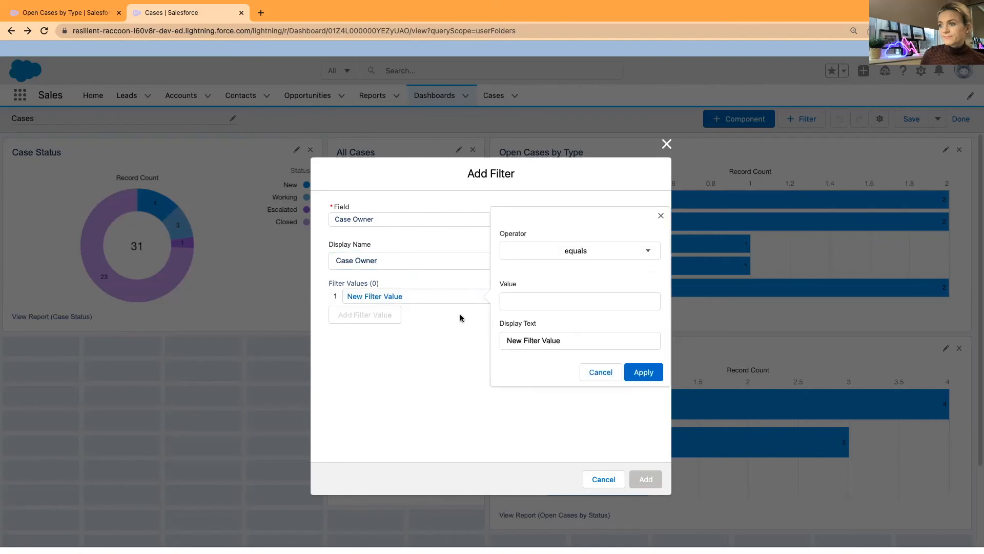
click(559, 302)
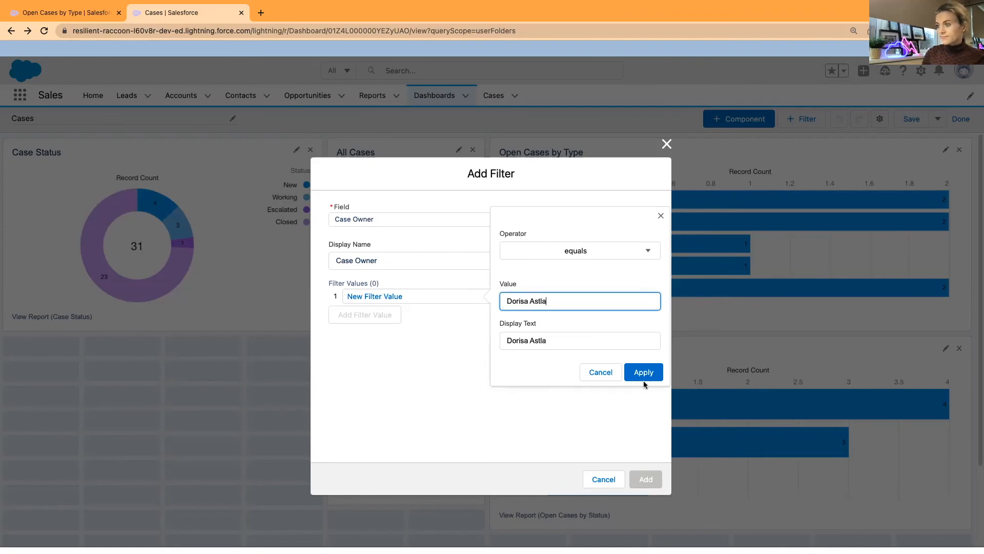
click(644, 372)
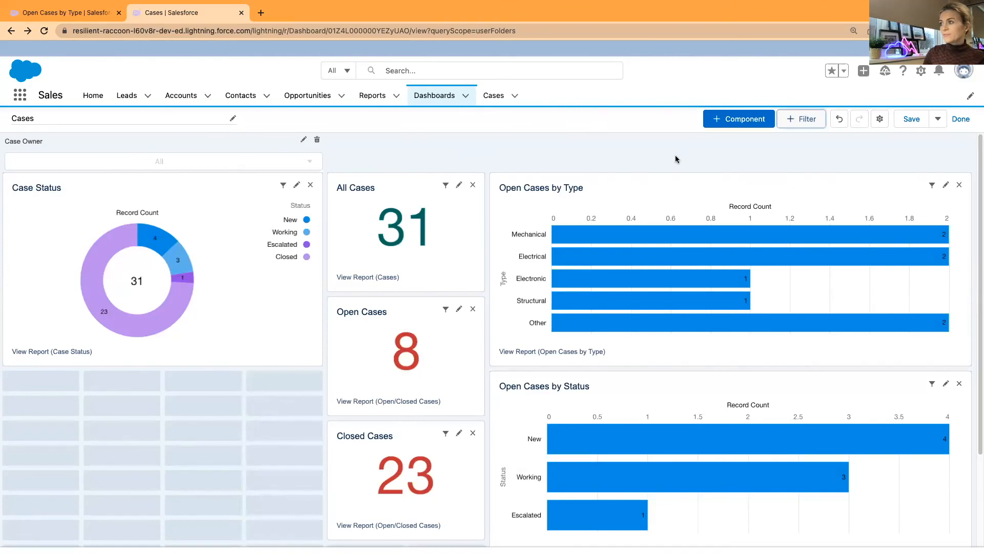
click(879, 118)
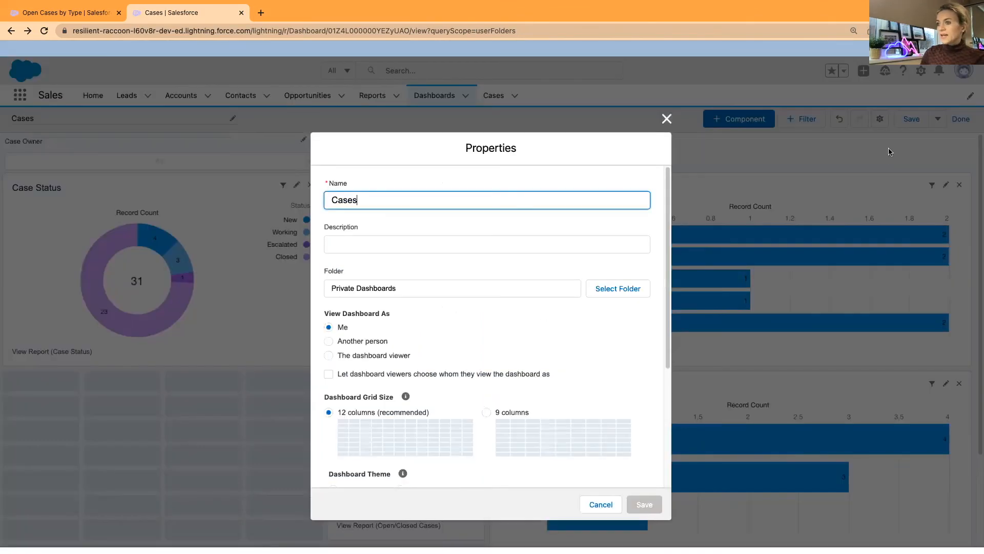
key(Tab)
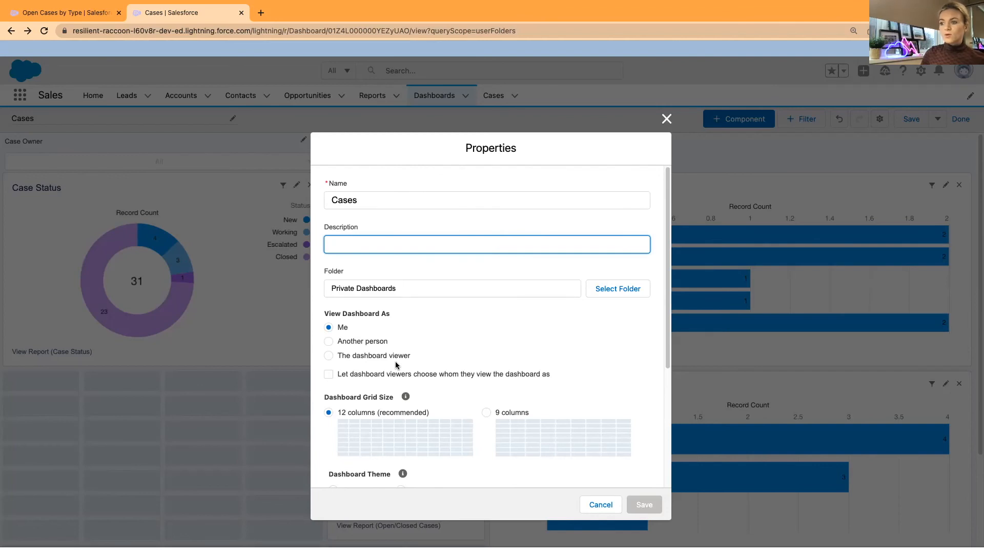
click(331, 356)
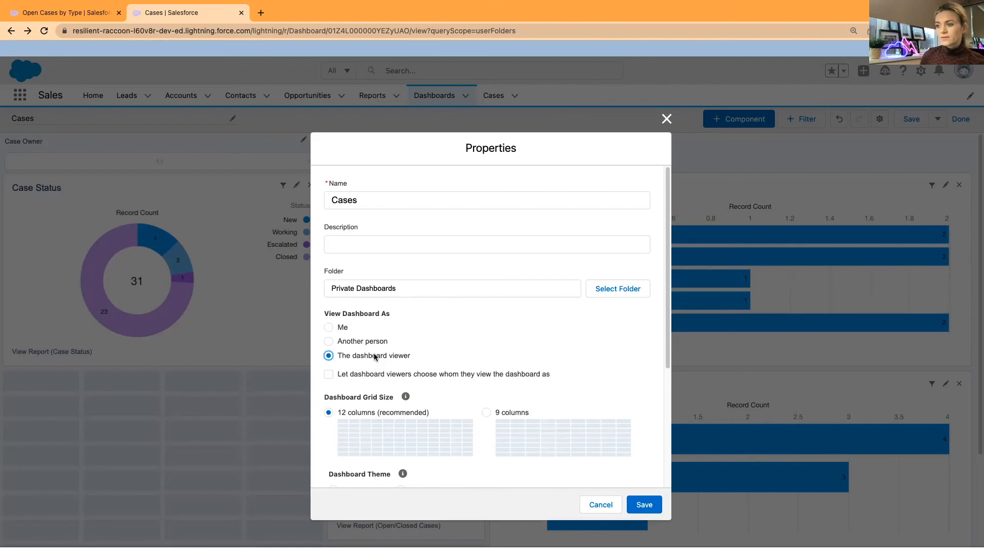
click(336, 328)
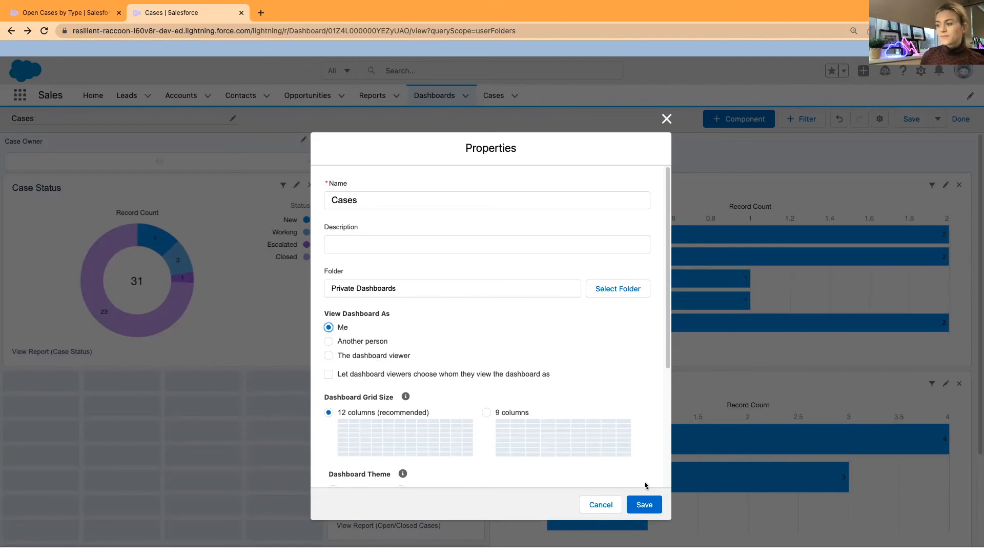
click(643, 504)
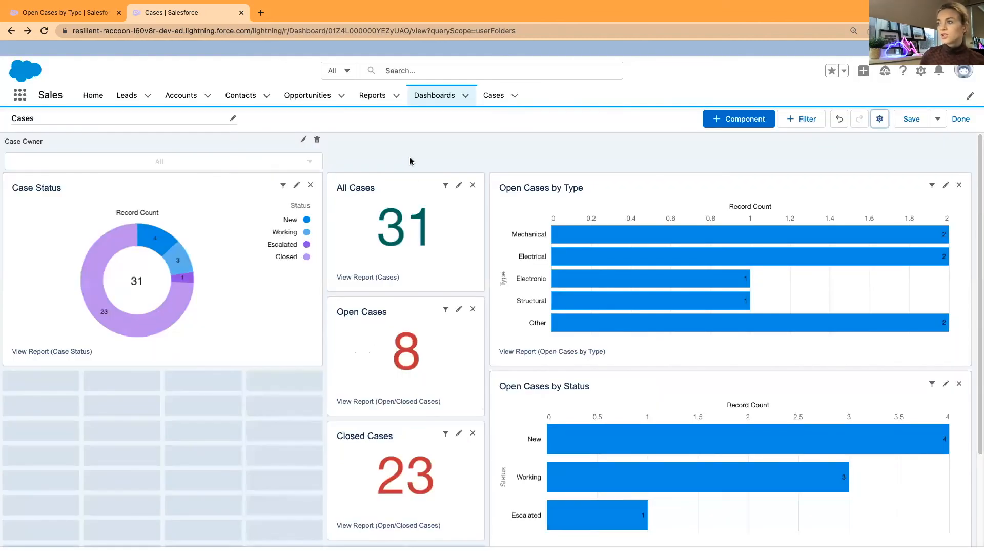
Save the dashboard, leave the editor, and pick the single owner in the Case Owner filter
click(911, 122)
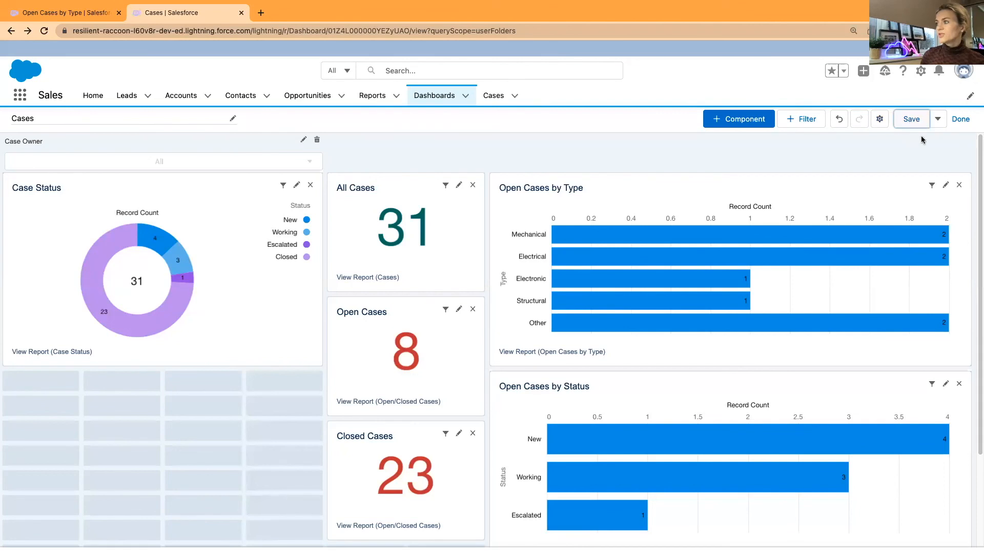
click(962, 120)
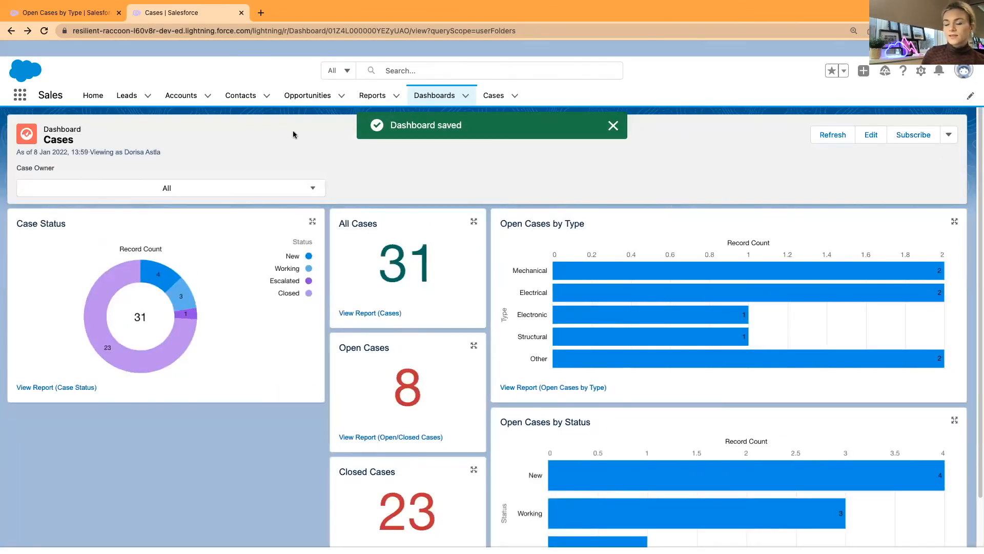
click(291, 193)
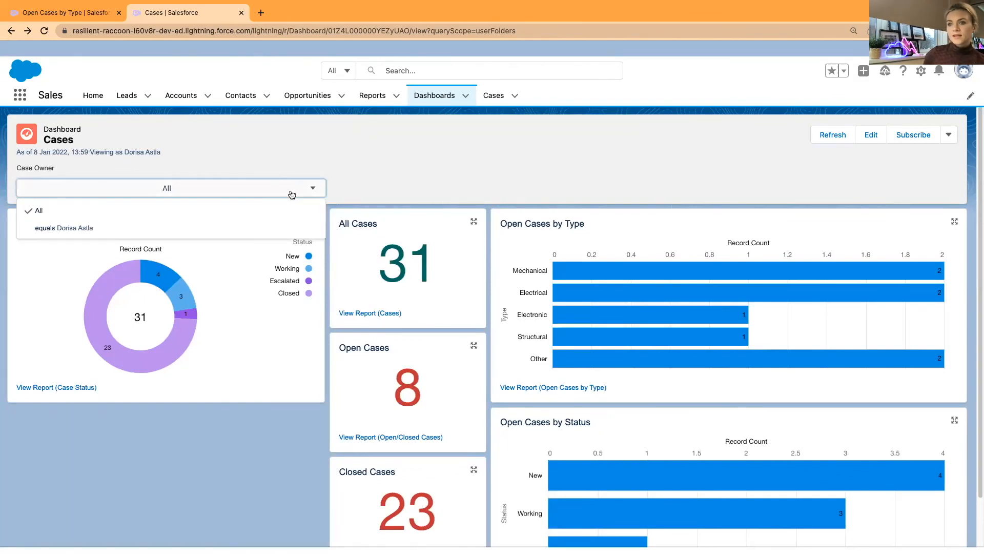
click(92, 231)
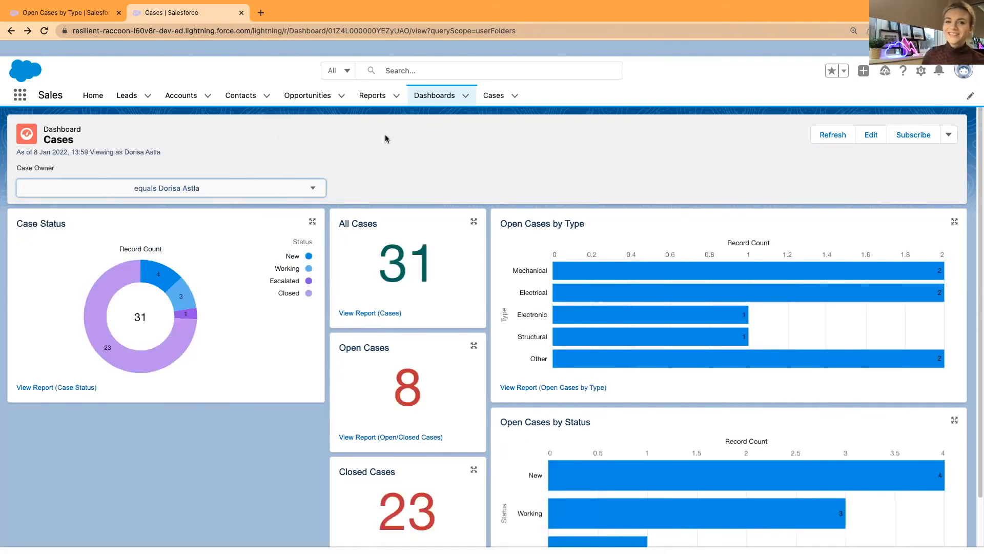
Confirm the Case Owner filter keeps the single owner selected, showing 31 total, 8 open, 23 closed cases
scroll(379, 172, down, 1)
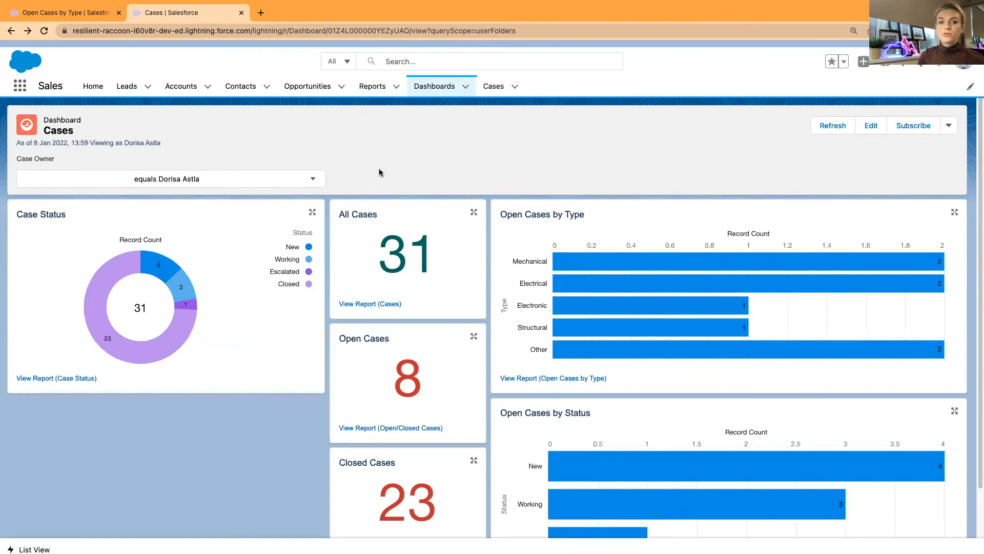
click(313, 179)
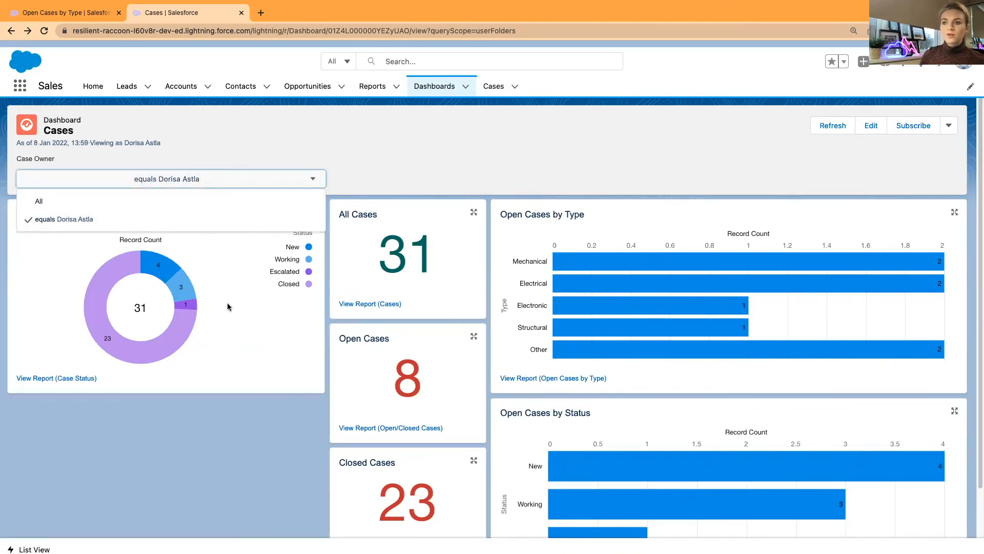
click(347, 146)
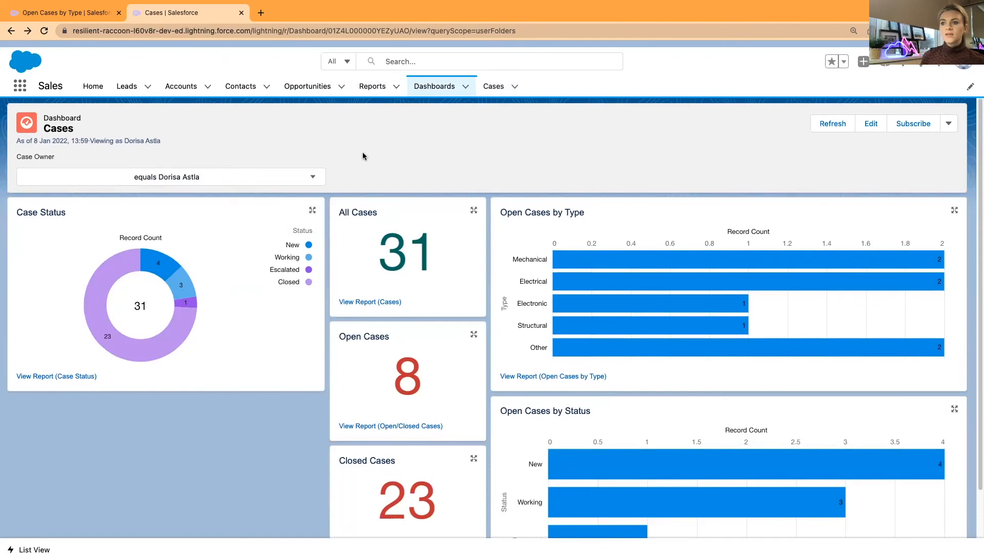
scroll(363, 158, down, 1)
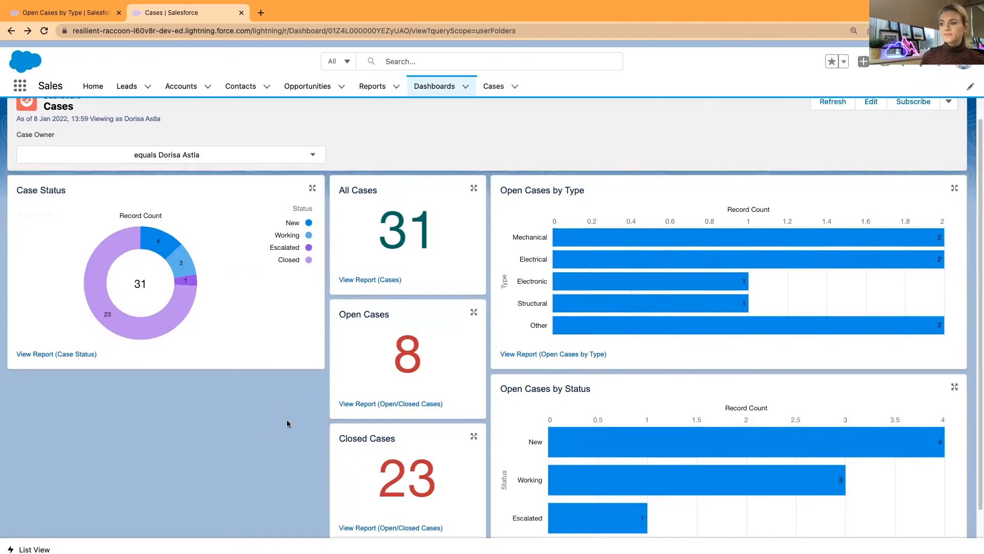
scroll(282, 424, down, 1)
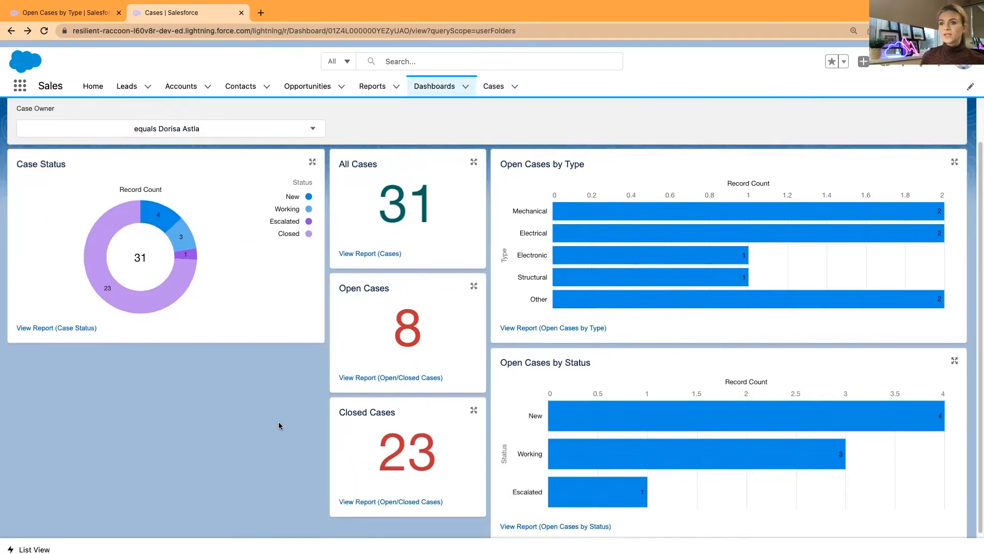
right_click(279, 425)
key(Escape)
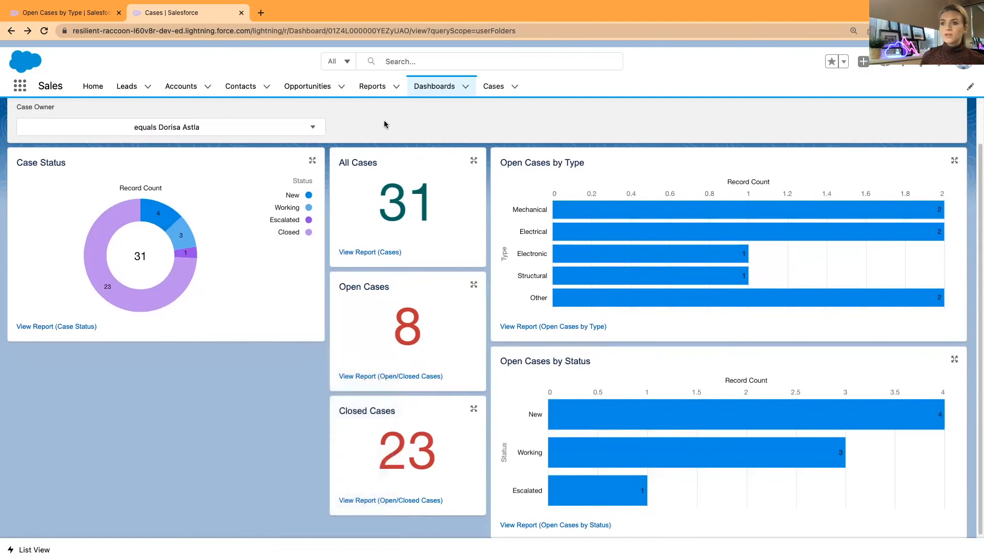
scroll(384, 124, up, 2)
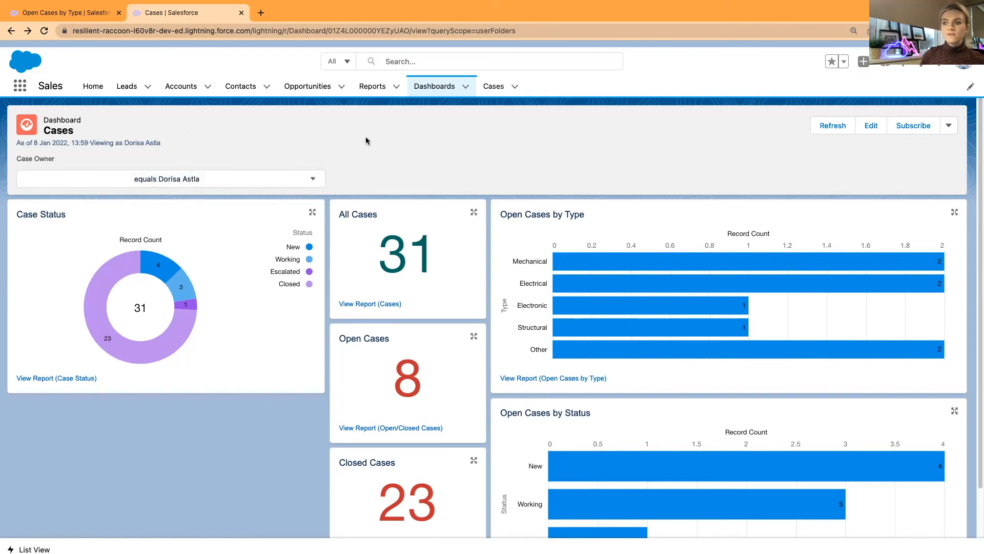
scroll(308, 428, down, 2)
scroll(308, 428, up, 2)
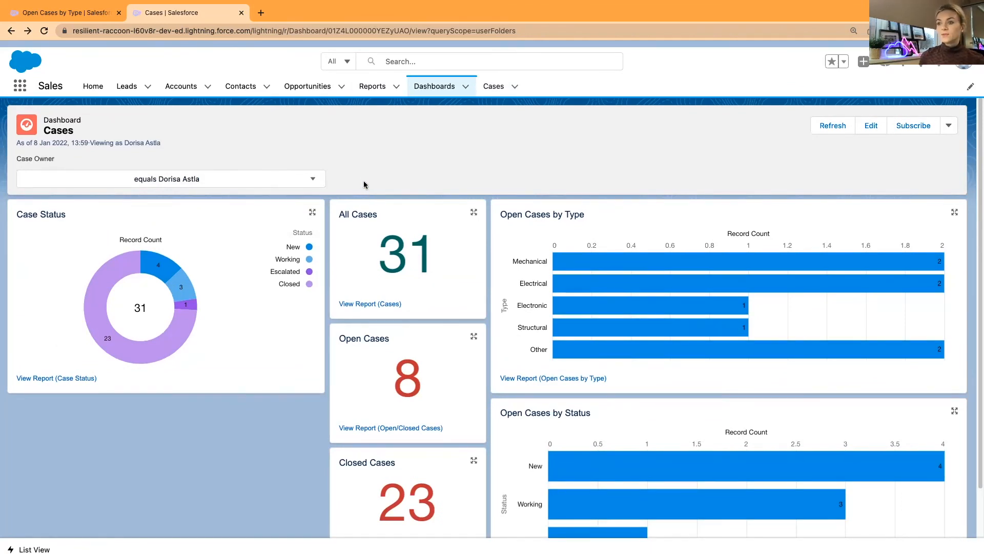
scroll(378, 158, down, 1)
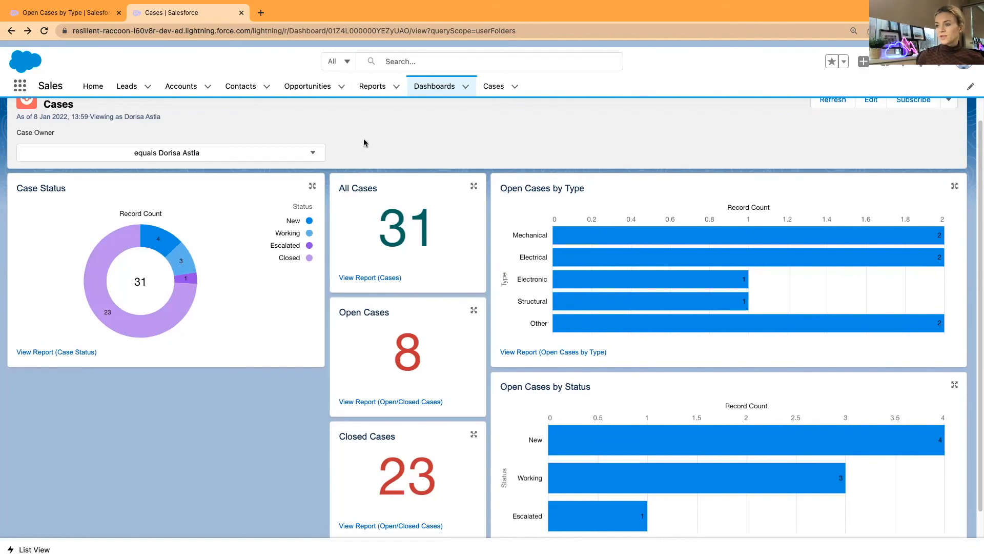
scroll(384, 138, down, 1)
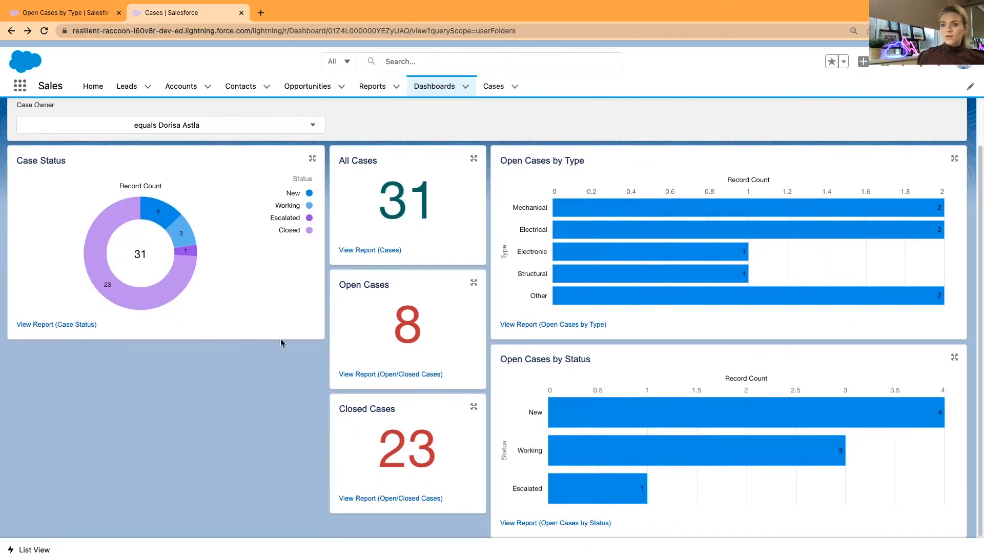
scroll(282, 349, up, 2)
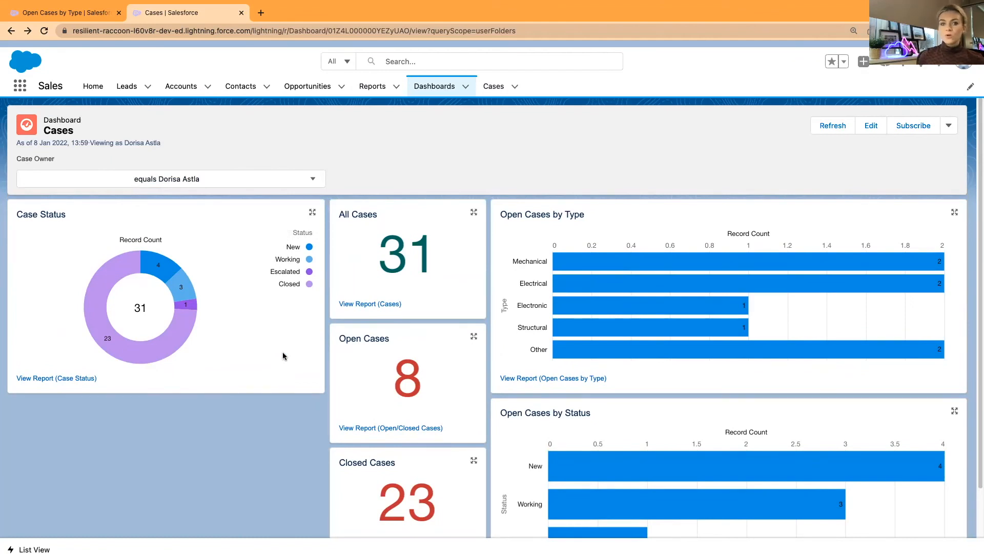
scroll(365, 164, up, 1)
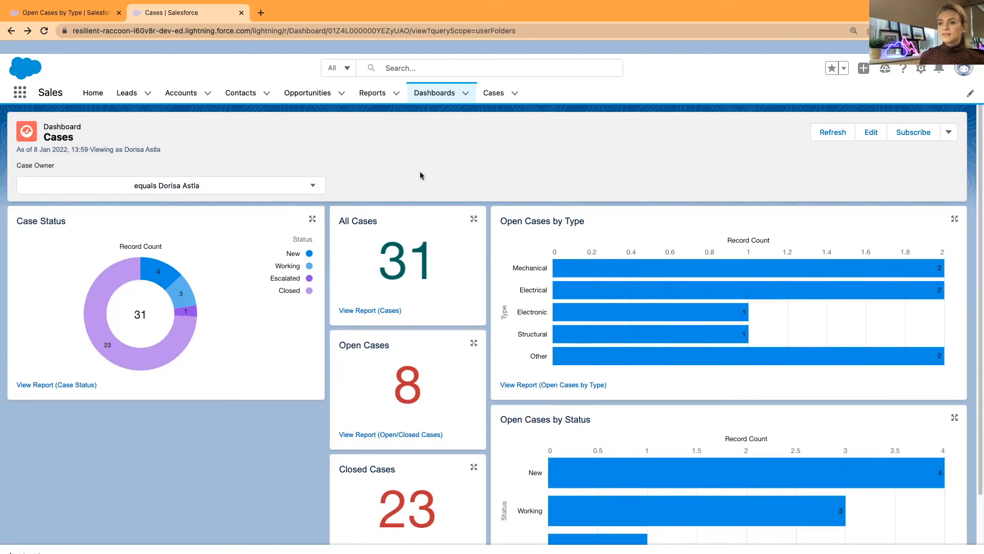
scroll(382, 161, down, 1)
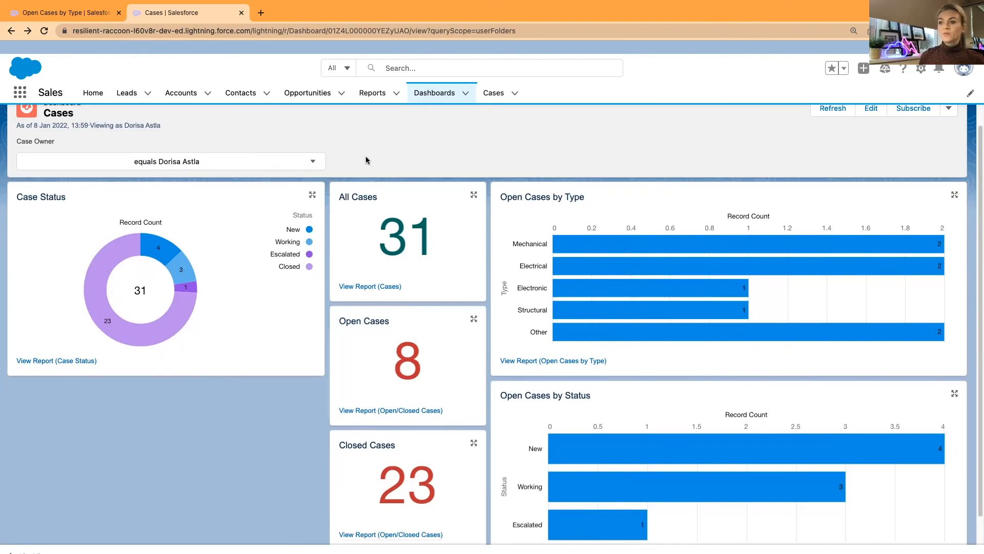
scroll(461, 154, down, 1)
scroll(490, 150, up, 1)
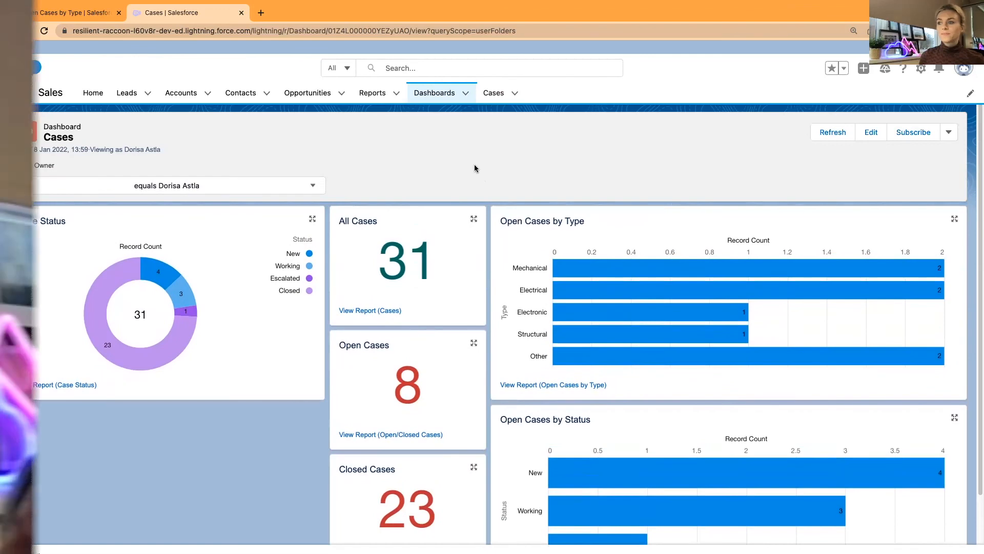